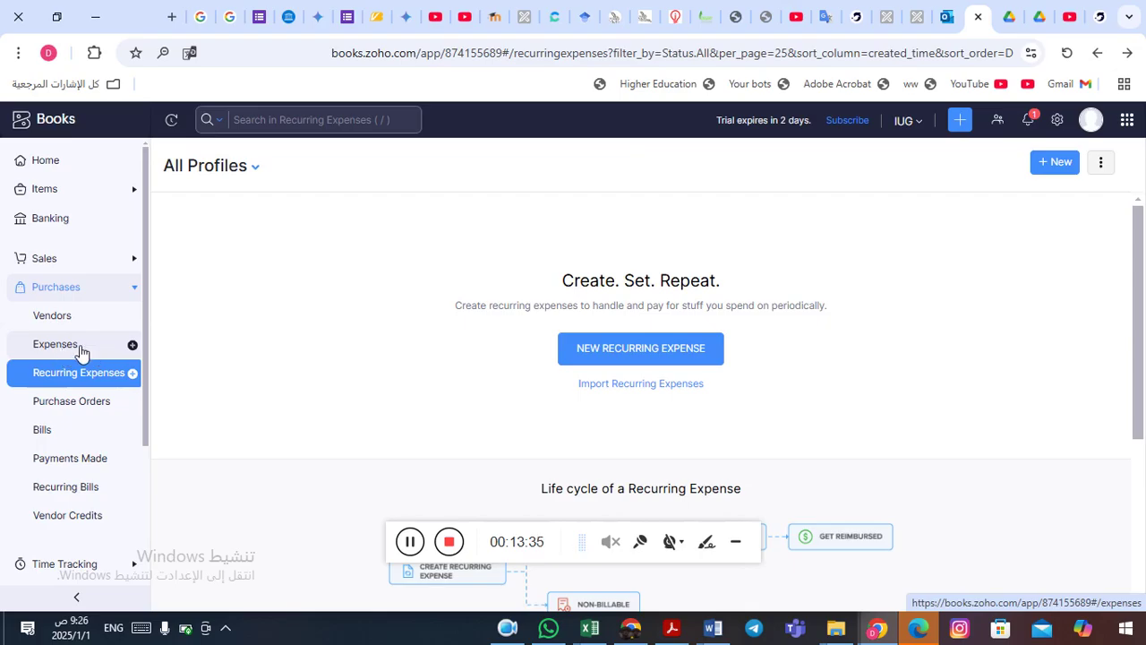
# - Switch to the Expenses page and start recording a new expense
pyautogui.click(78, 351)
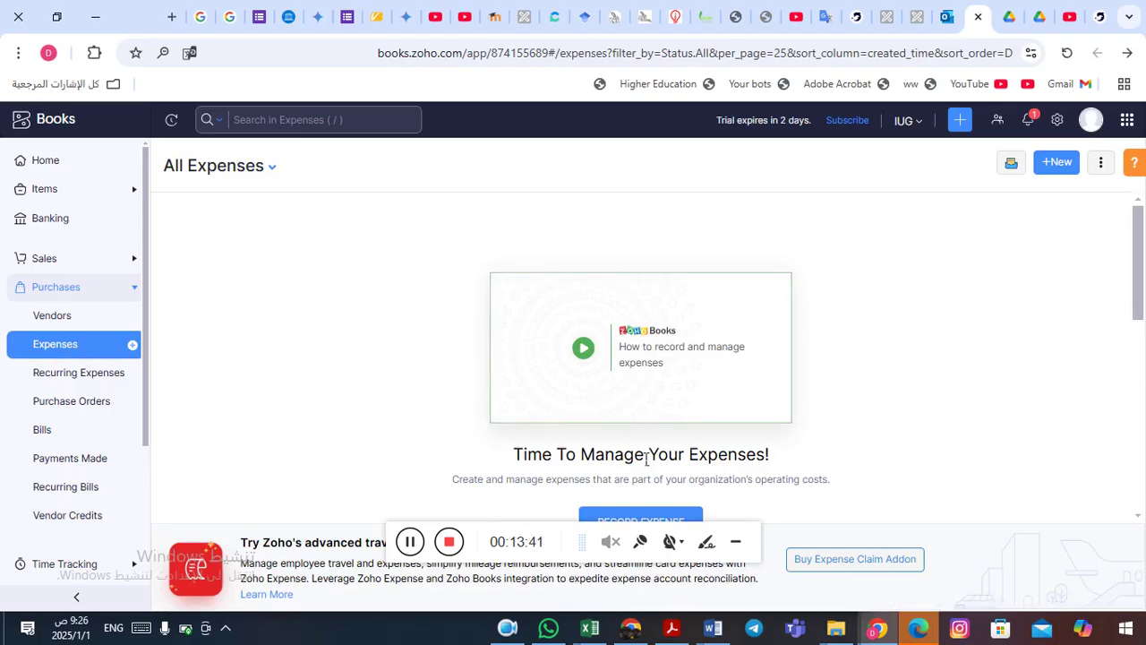
pyautogui.click(737, 544)
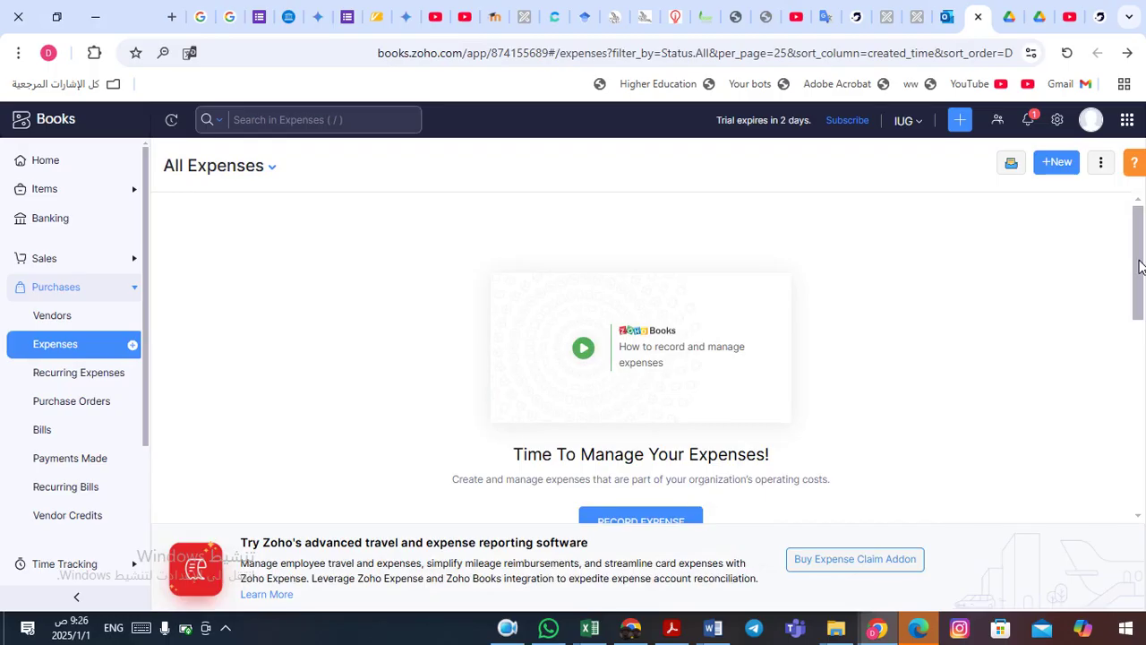
pyautogui.moveTo(1140, 269); pyautogui.dragTo(1140, 296)
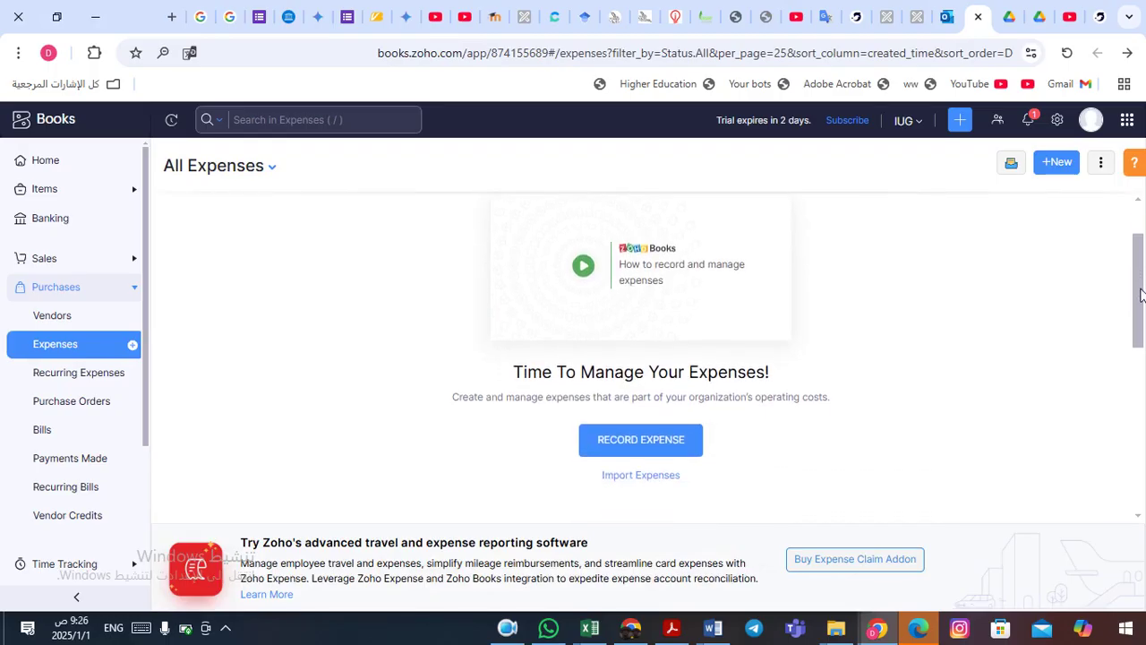
pyautogui.click(639, 442)
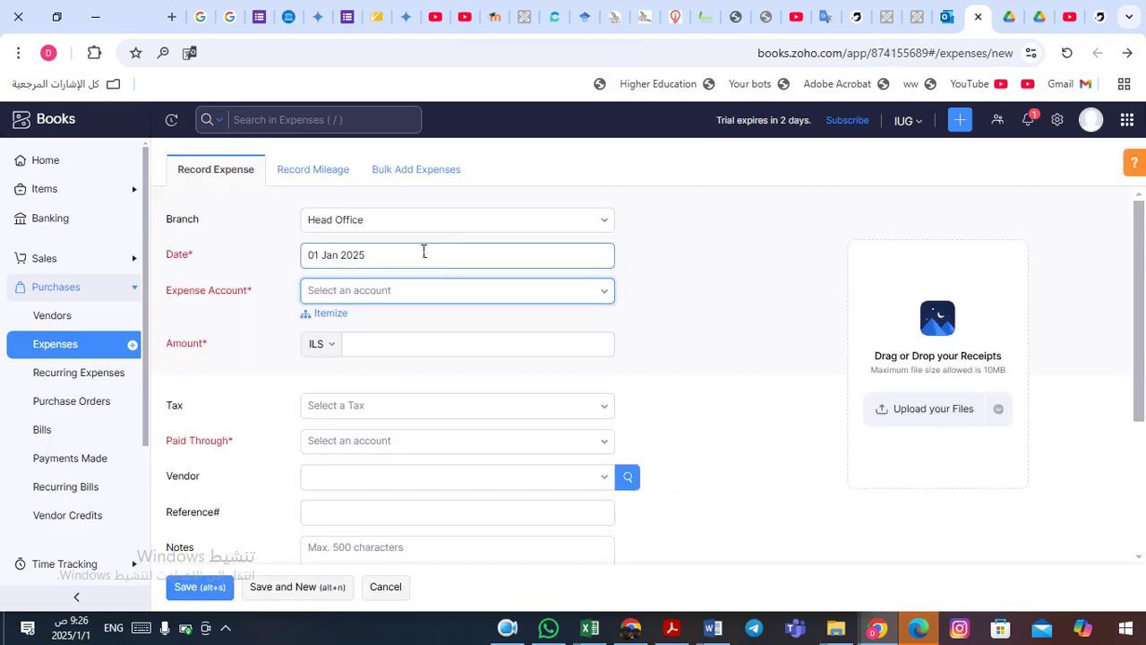
# - Review the branch choices and keep Head Office as the expense's branch
pyautogui.click(694, 248)
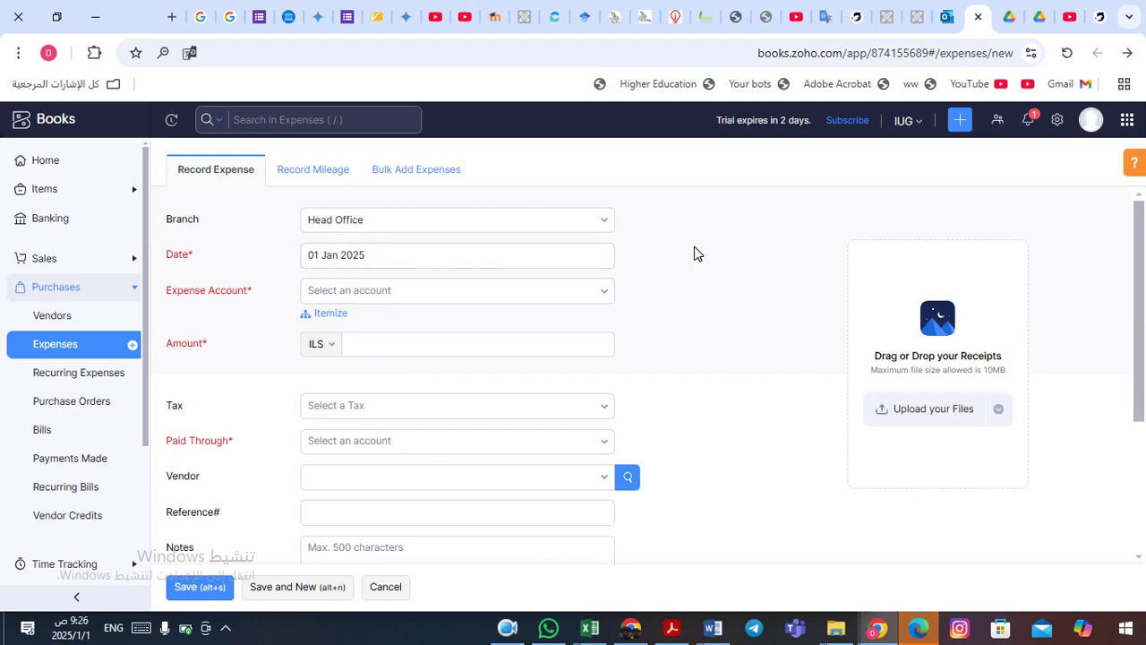
pyautogui.scroll(-1, 694, 248)
pyautogui.scroll(1, 694, 248)
pyautogui.click(552, 223)
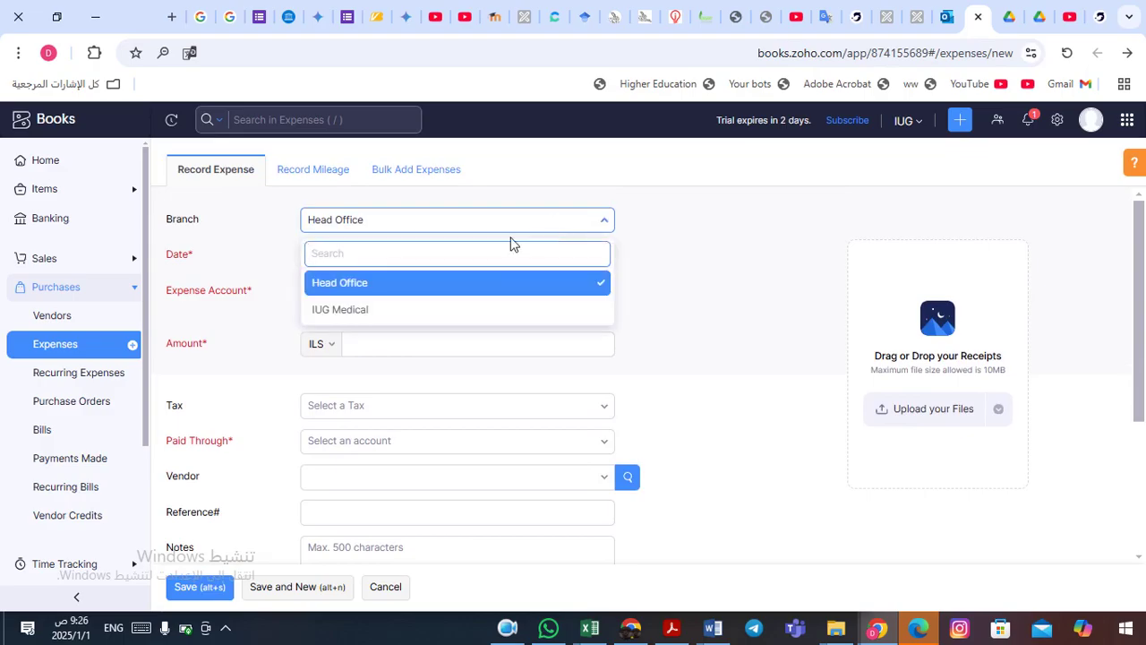
pyautogui.click(439, 285)
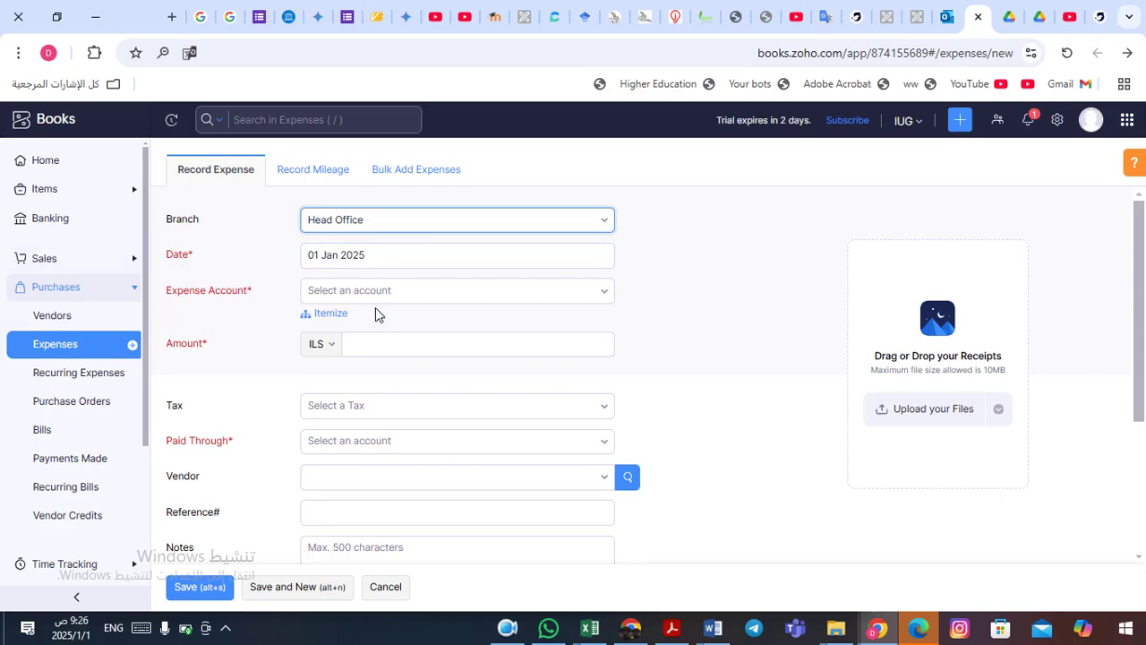
# - Charge the expense to the IT and Internet Expenses account
pyautogui.click(453, 292)
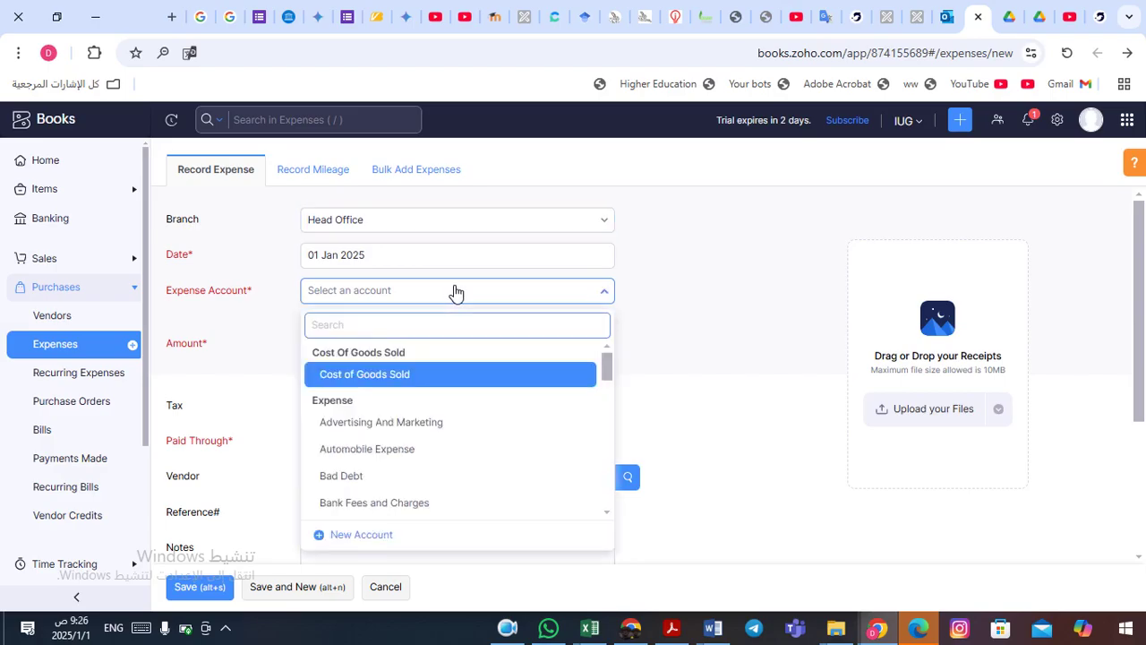
pyautogui.moveTo(606, 371); pyautogui.dragTo(606, 405)
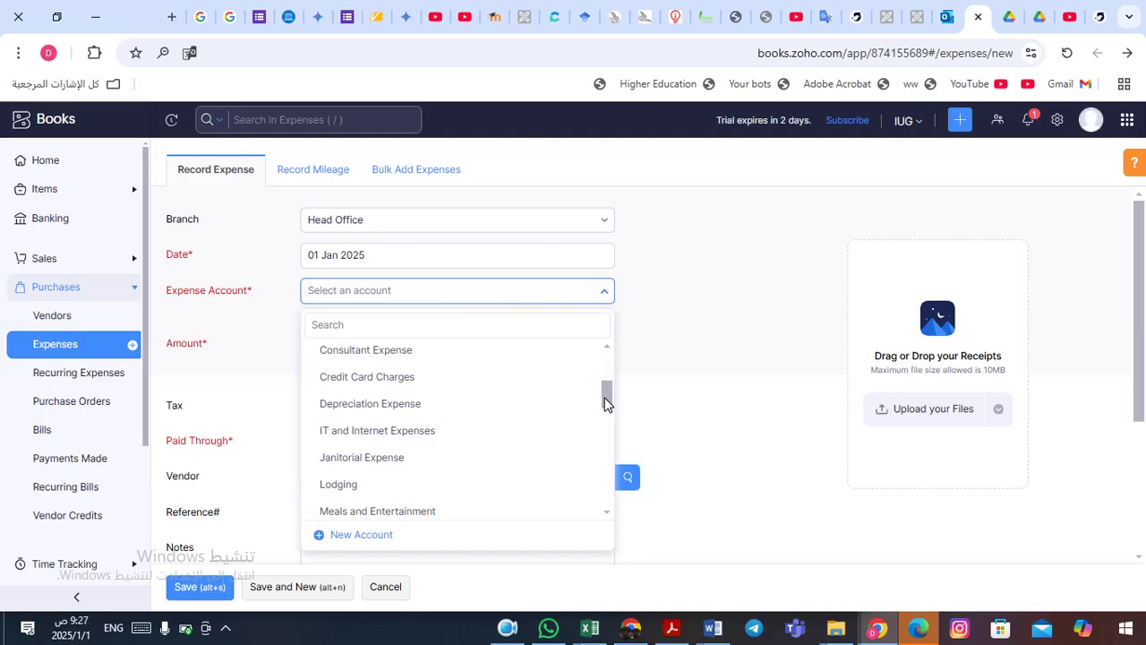
pyautogui.click(436, 436)
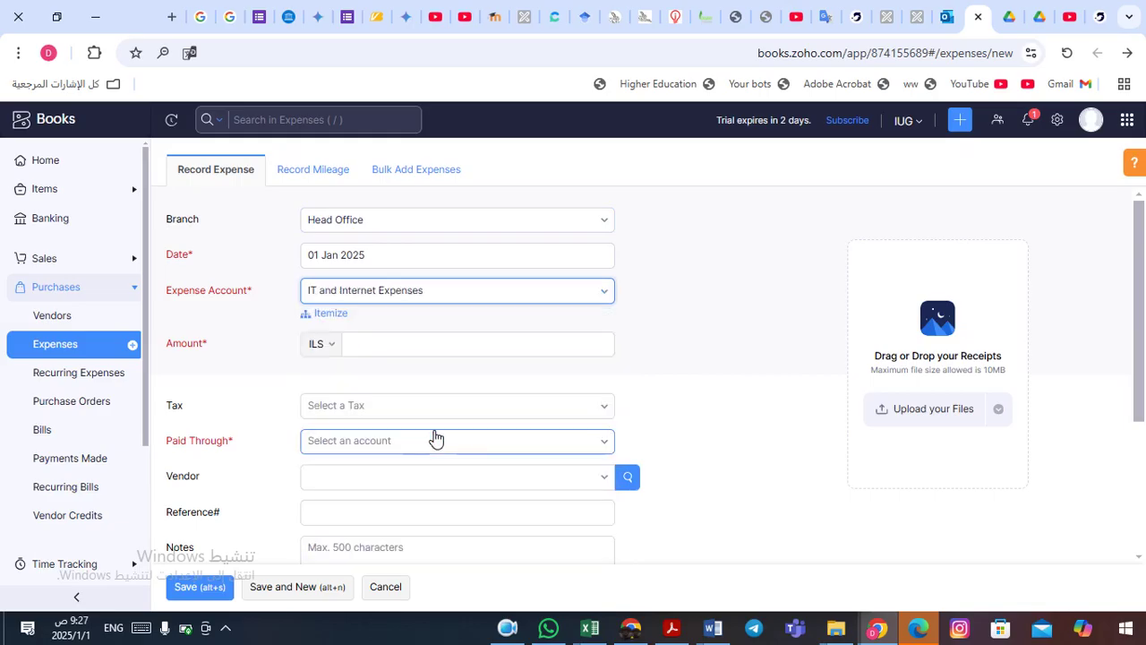
# - Enter an amount of 100, keeping the currency as ILS
pyautogui.click(372, 352)
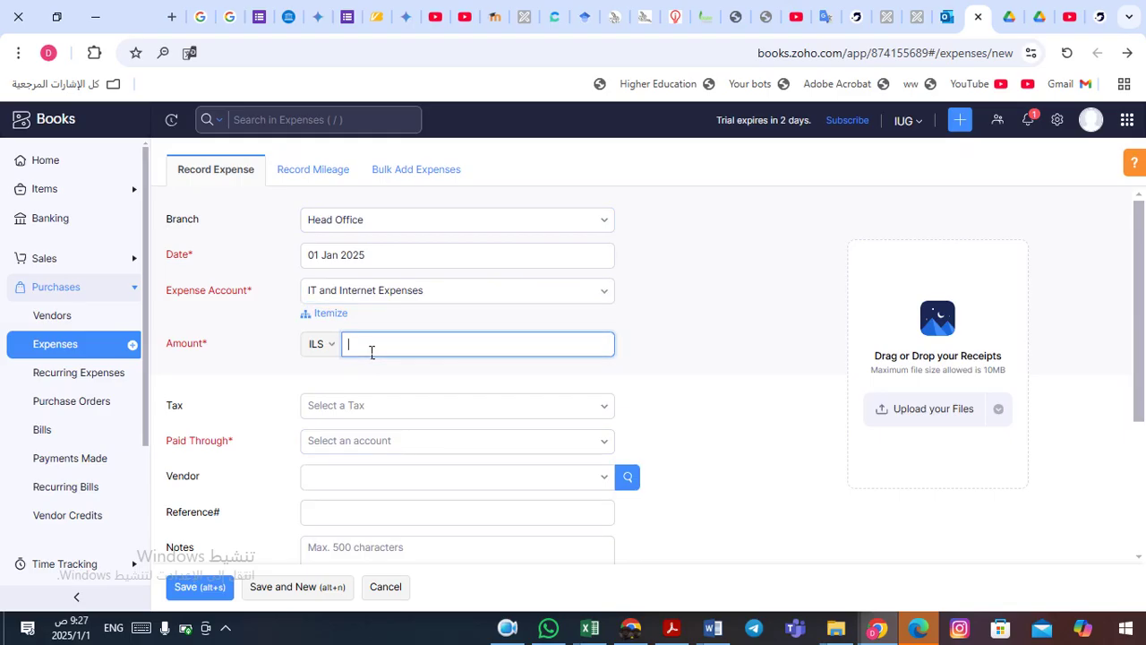
pyautogui.click(324, 345)
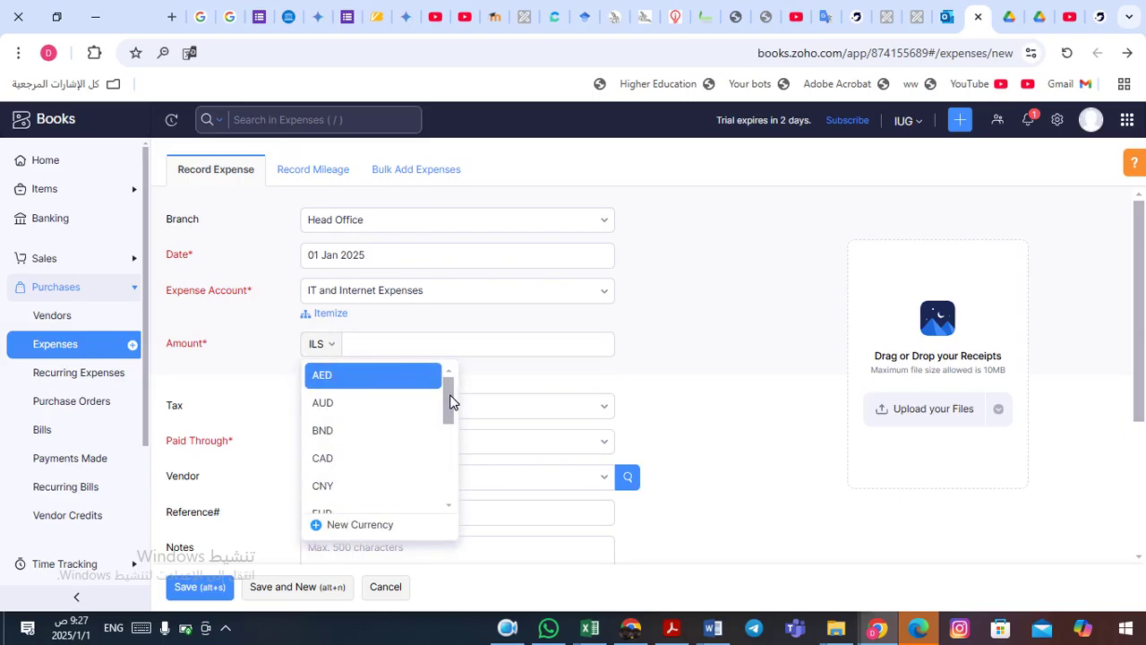
pyautogui.moveTo(450, 400); pyautogui.dragTo(449, 416)
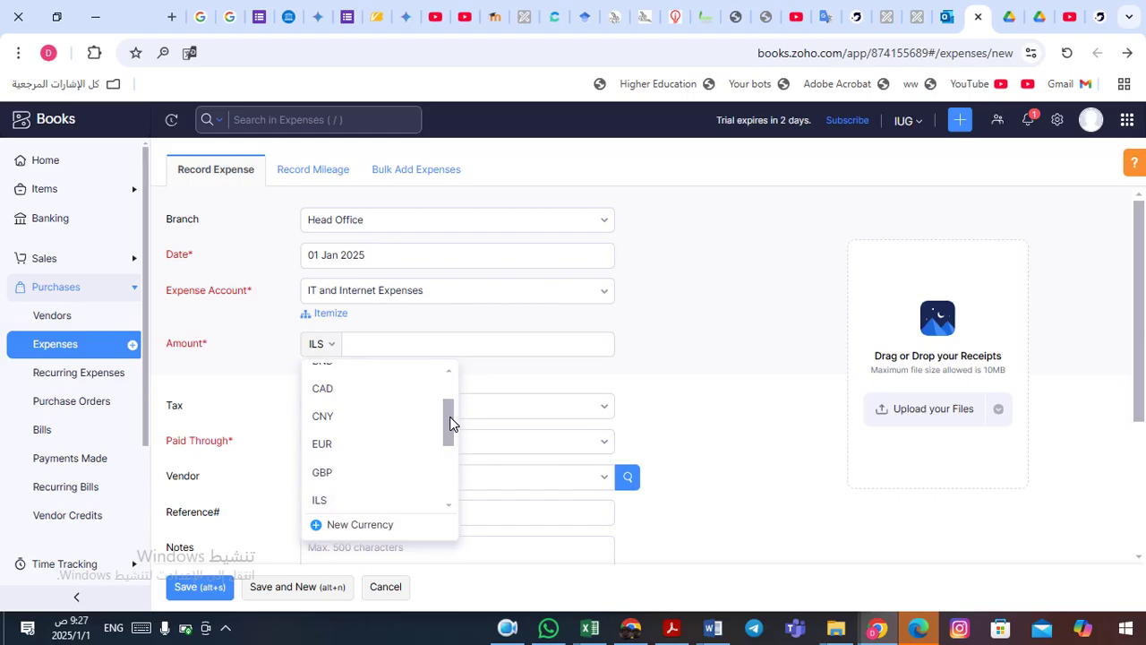
pyautogui.moveTo(450, 423)
pyautogui.mouseDown()
pyautogui.moveTo(450, 474)
pyautogui.moveTo(450, 421)
pyautogui.mouseUp()
pyautogui.click(391, 348)
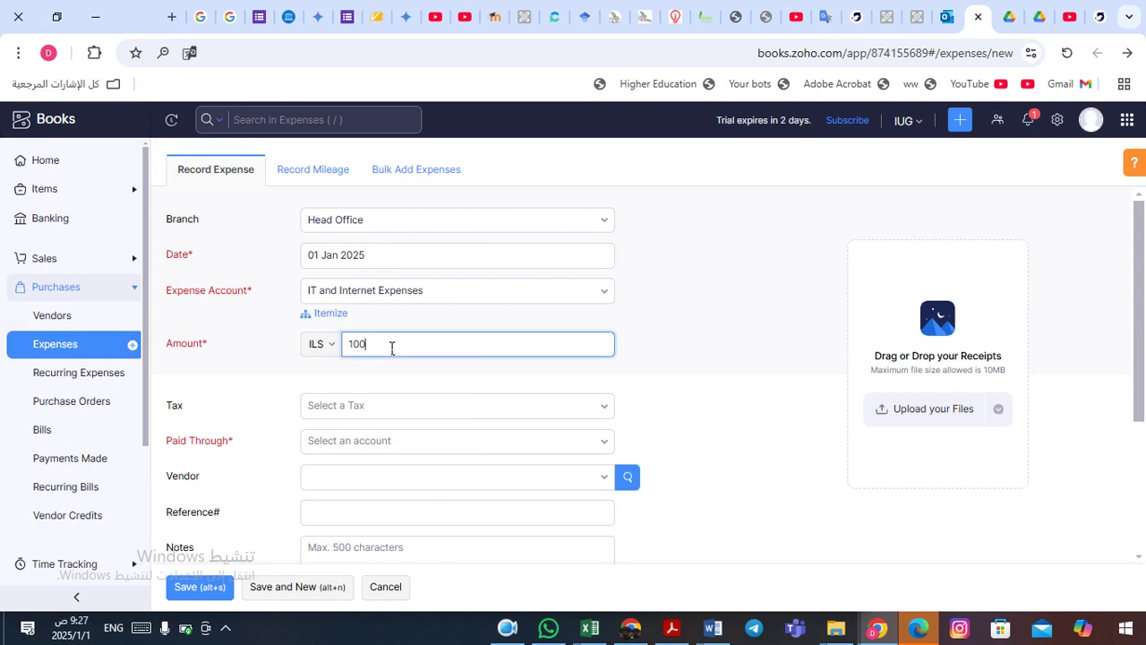
pyautogui.click(695, 400)
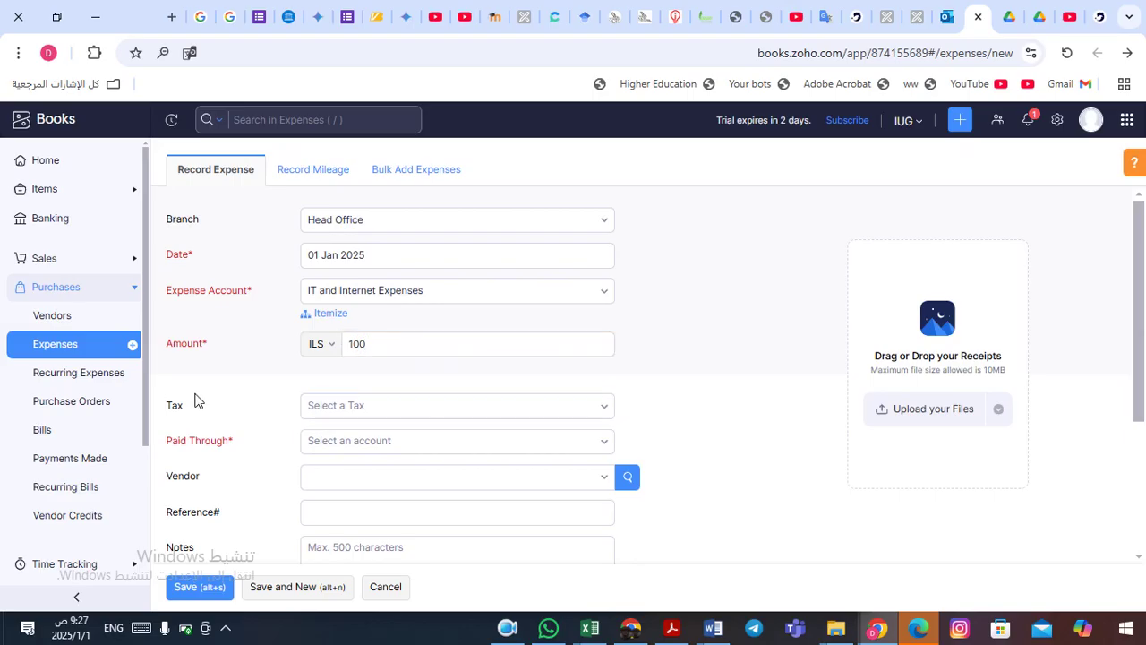
pyautogui.click(609, 410)
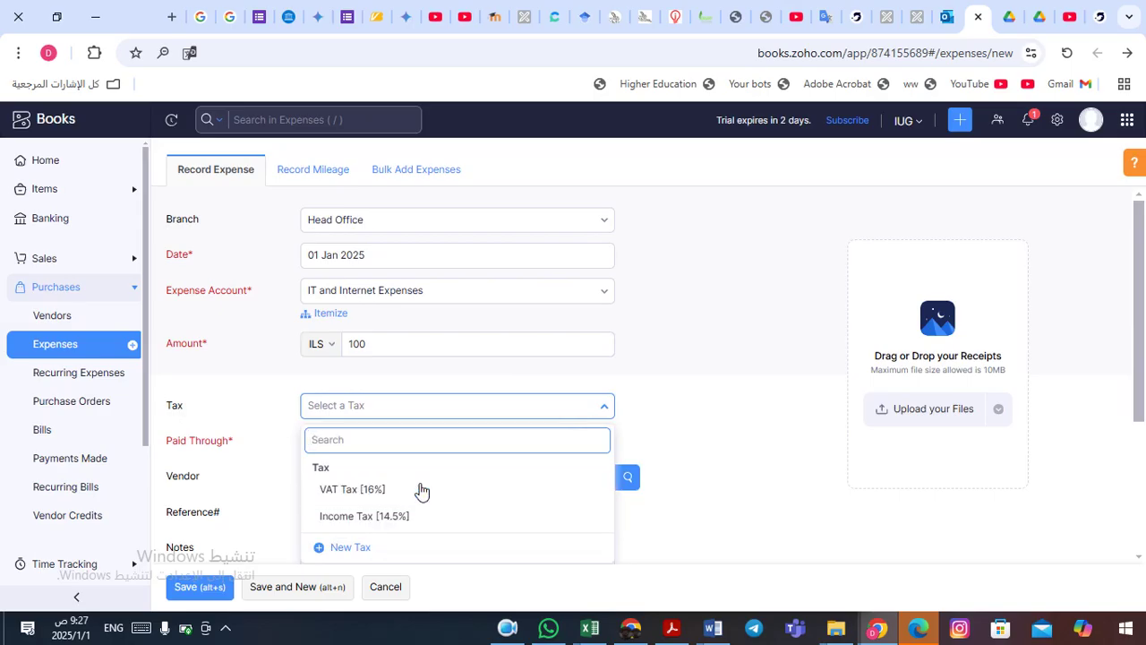
# - Apply tax-inclusive VAT Tax [16%] (13.79 ILS) and set Paid Through to Cash
pyautogui.click(352, 489)
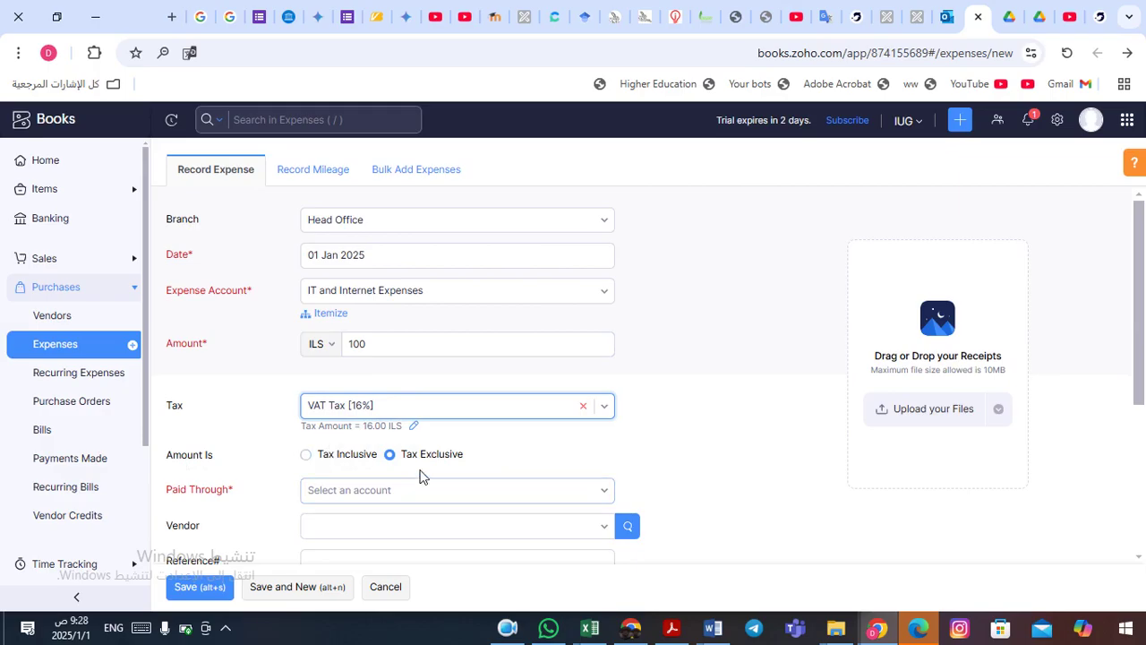
pyautogui.click(307, 456)
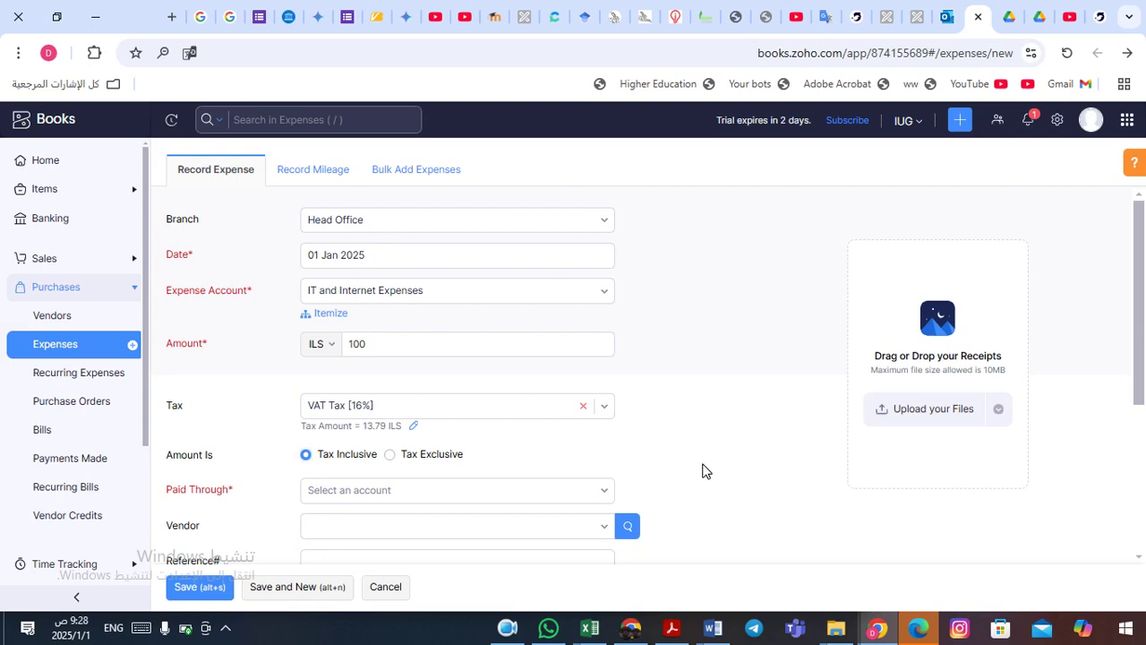
pyautogui.scroll(-1, 703, 470)
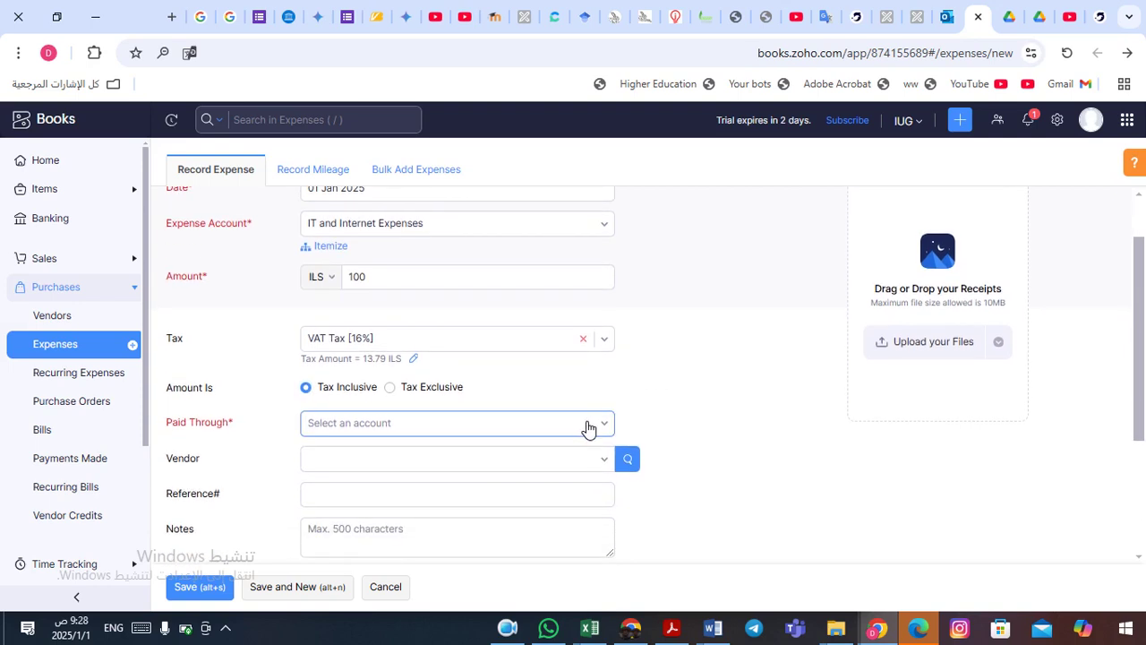
pyautogui.click(590, 429)
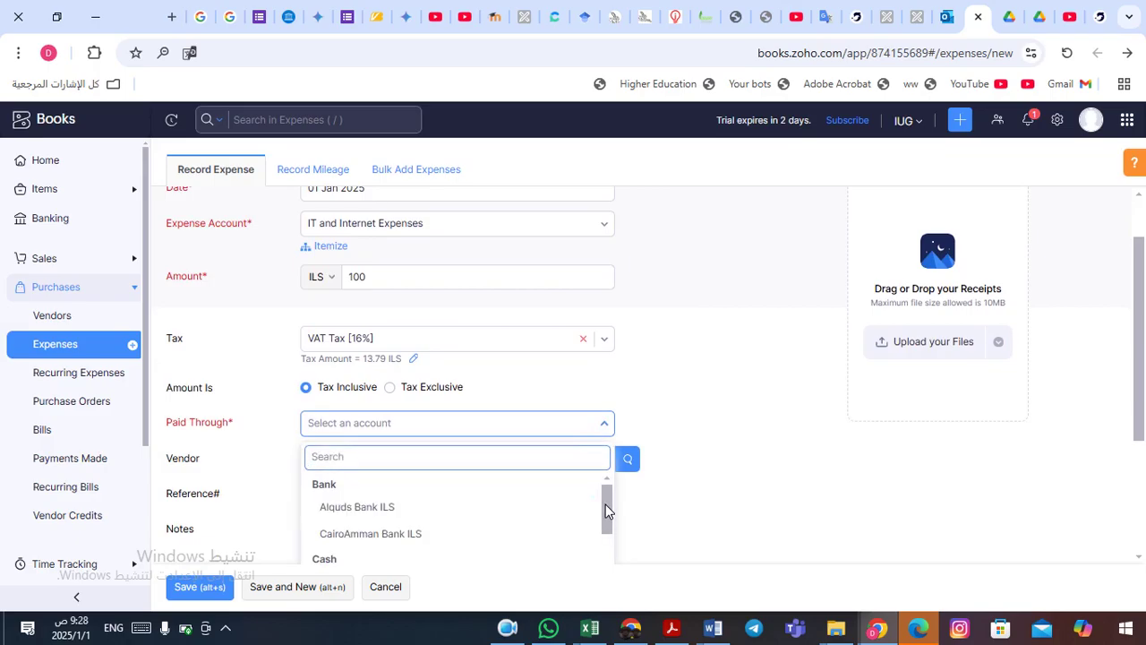
pyautogui.moveTo(605, 508); pyautogui.dragTo(608, 529)
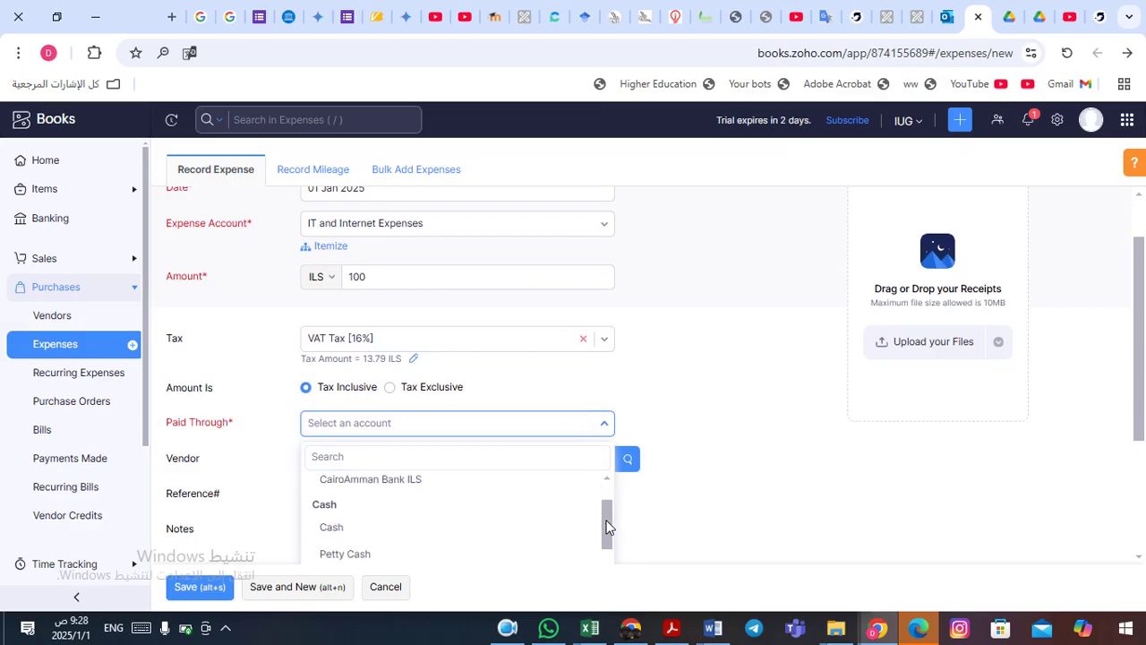
pyautogui.click(475, 530)
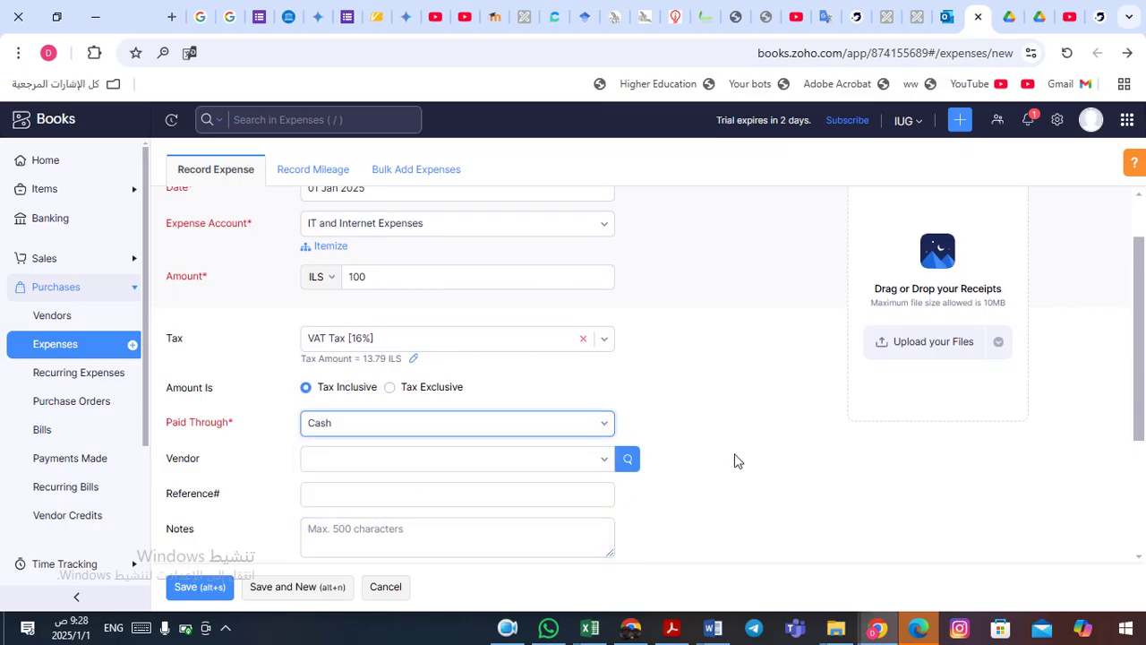
pyautogui.click(609, 462)
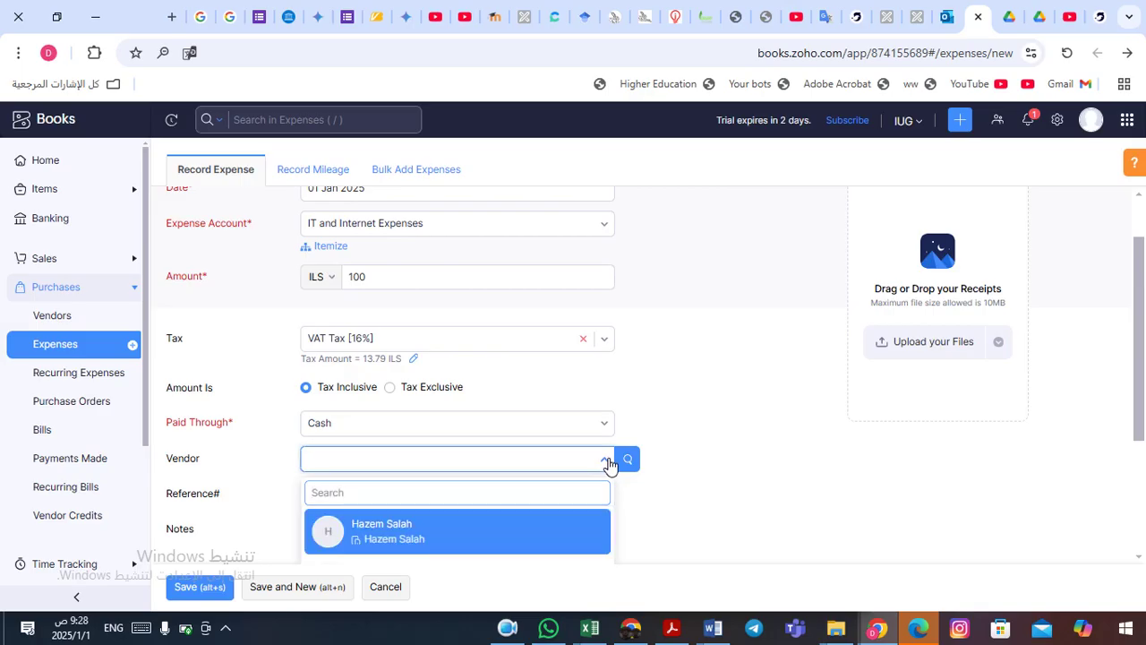
# - Leave the vendor and notes empty, enter the reference number, and save the expense
pyautogui.click(608, 462)
pyautogui.click(704, 455)
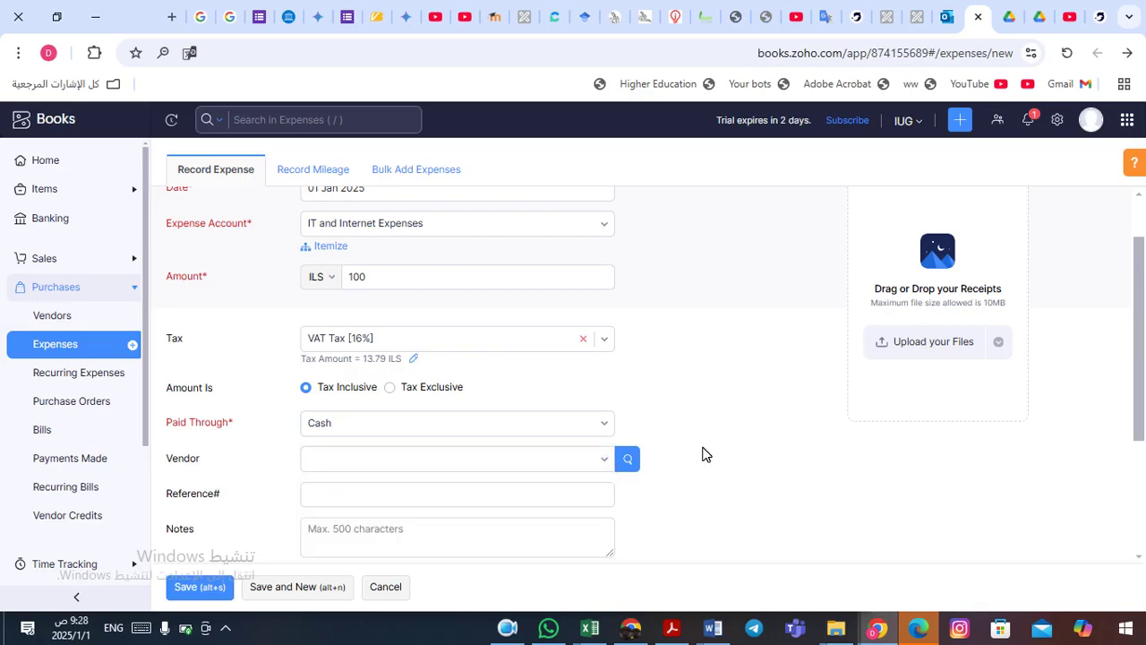
pyautogui.scroll(-1, 704, 455)
pyautogui.click(389, 426)
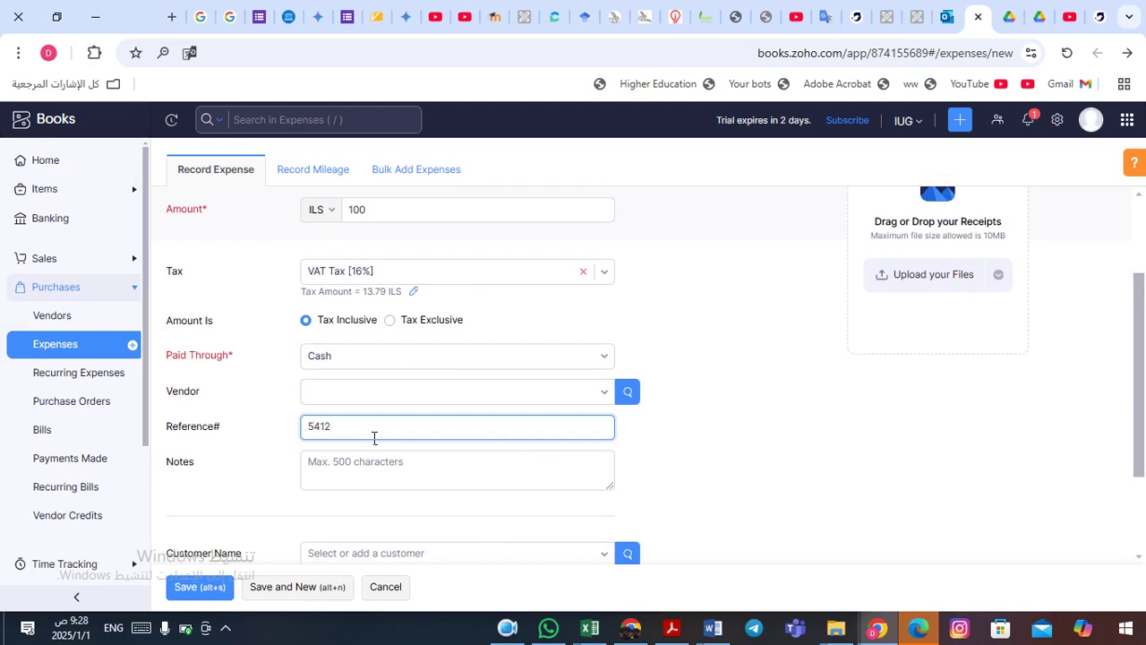
pyautogui.click(389, 465)
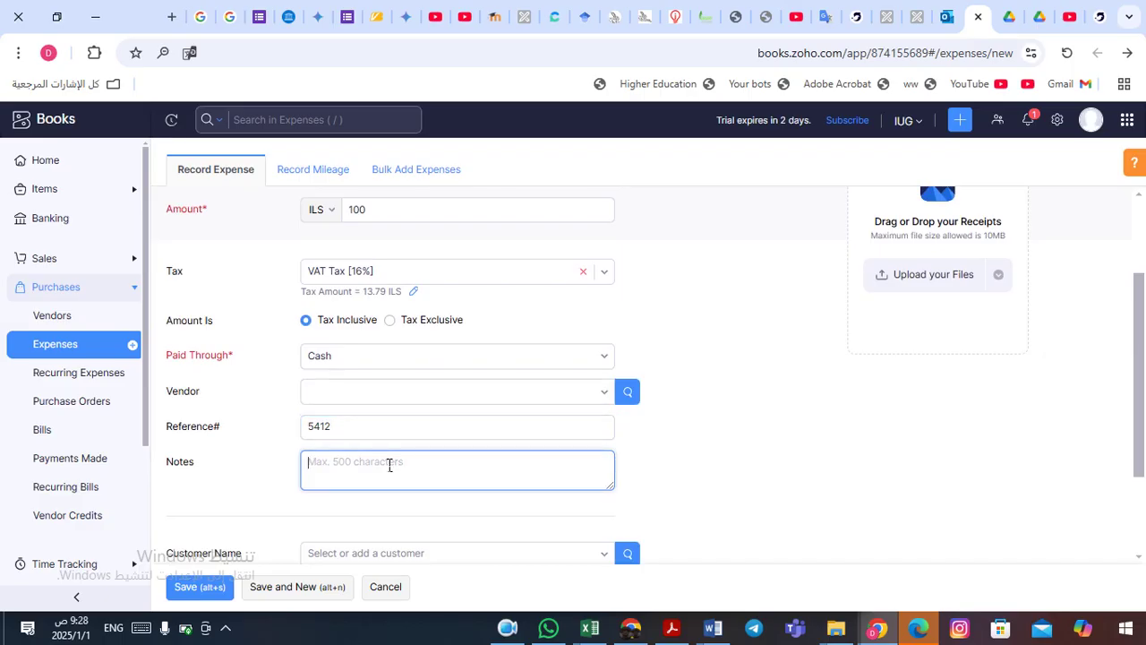
pyautogui.click(738, 489)
pyautogui.scroll(-2, 739, 490)
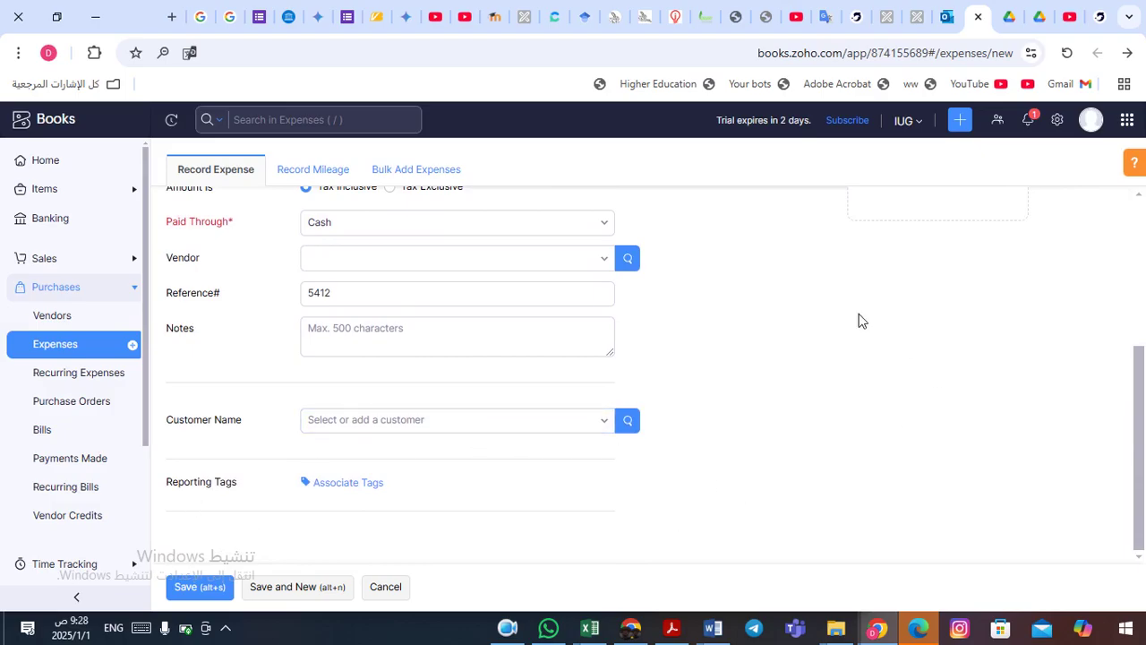
pyautogui.scroll(3, 801, 330)
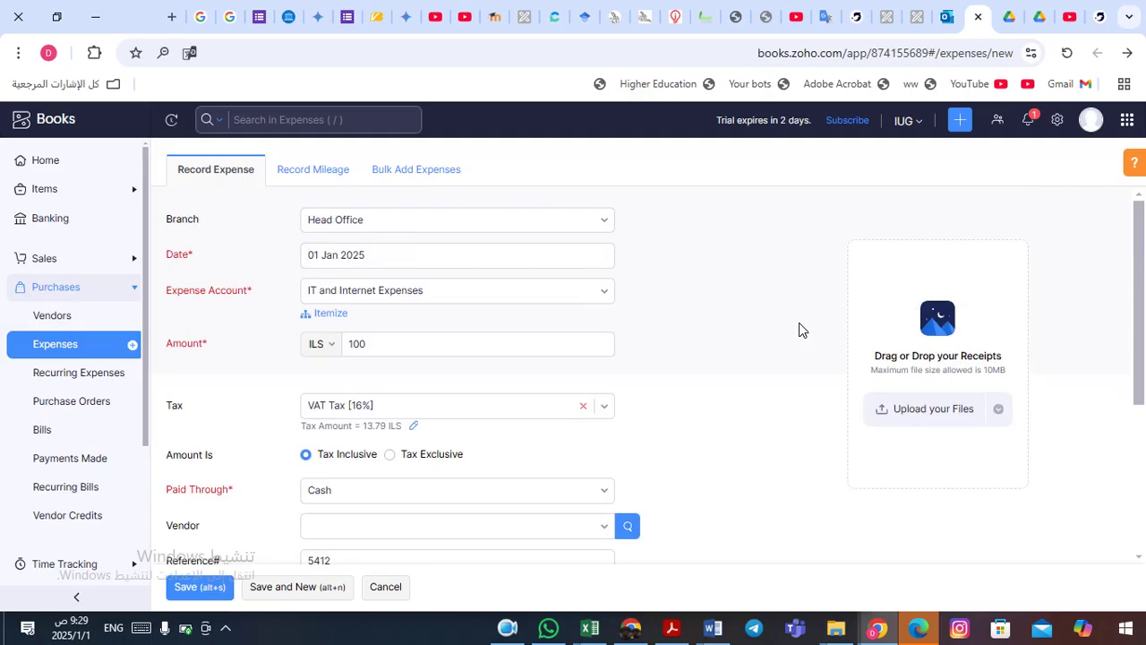
pyautogui.scroll(-3, 802, 330)
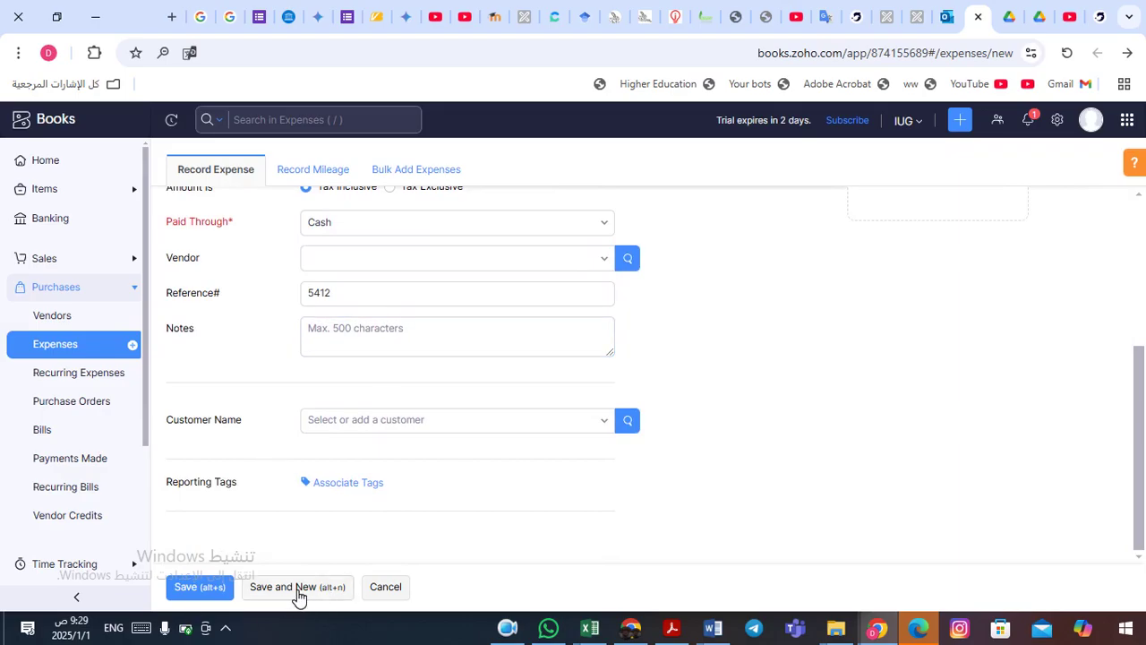
pyautogui.click(201, 589)
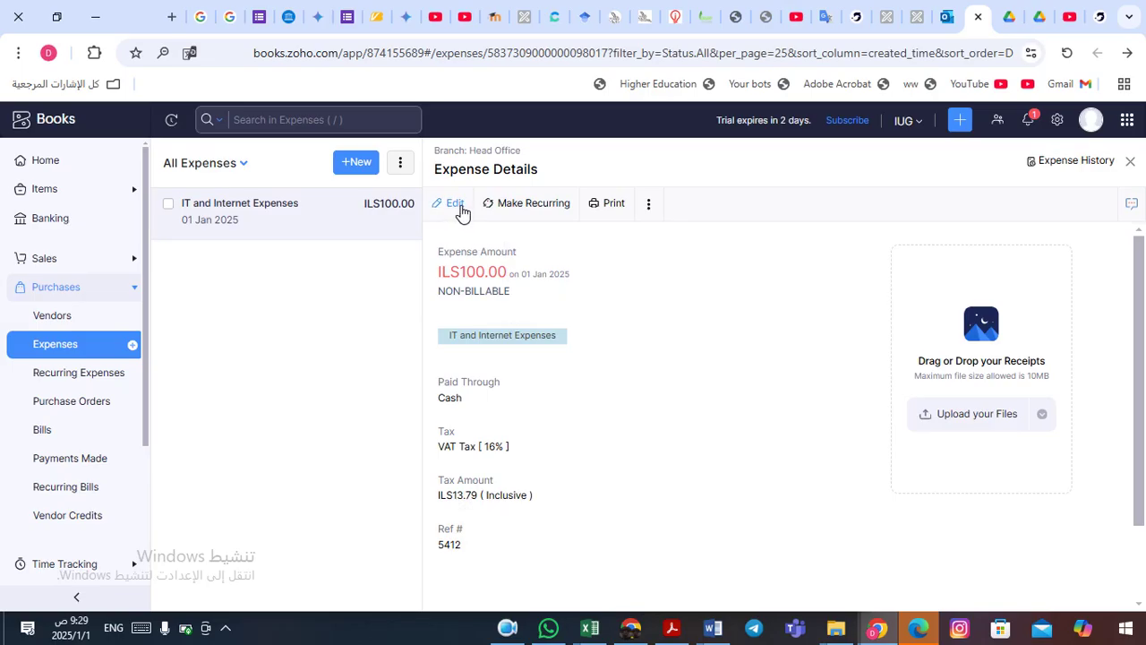
# - Open the saved ILS 100 IT and Internet expense in the Edit Expense form
pyautogui.click(456, 205)
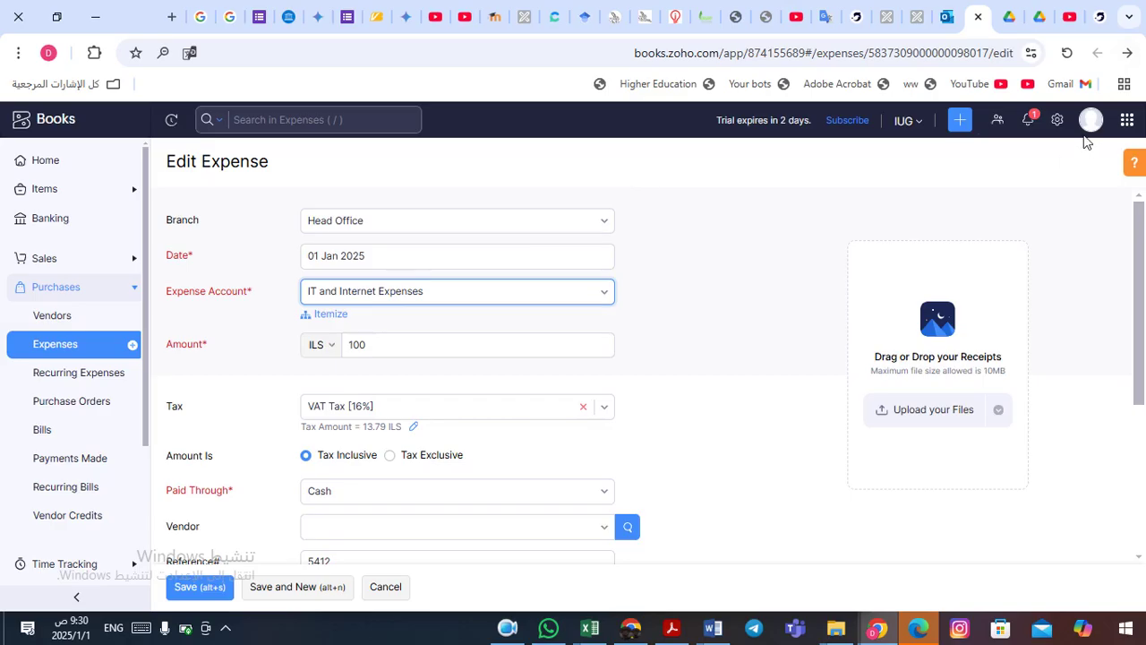
# - Navigate forward and discard changes to return to the saved expense's details
pyautogui.click(1128, 53)
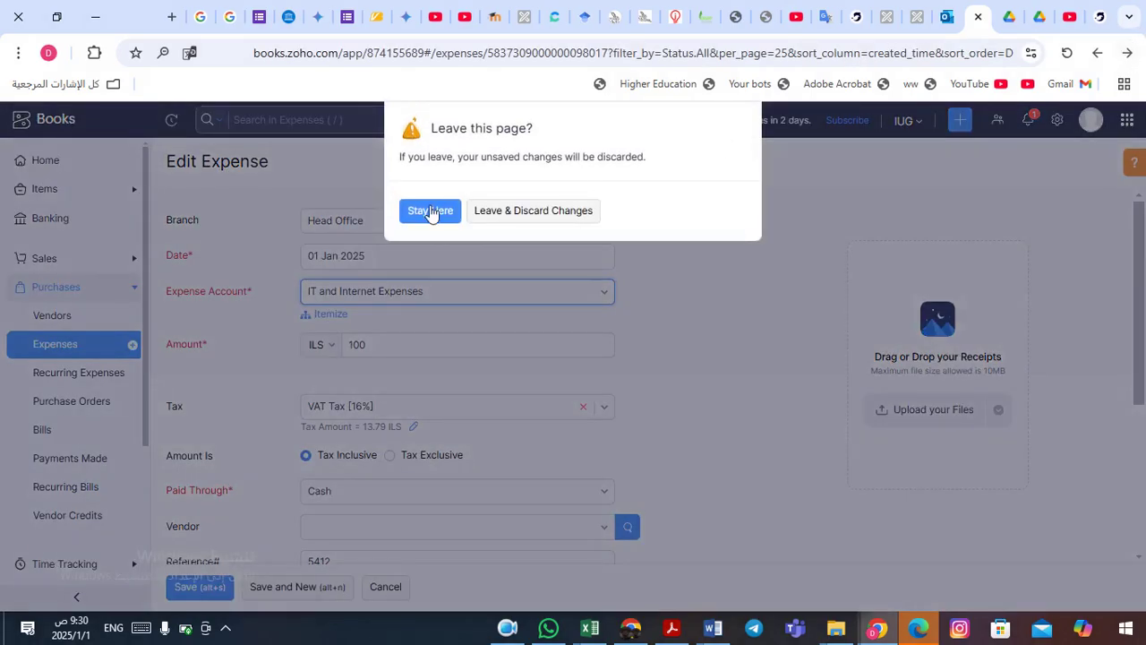
pyautogui.click(520, 219)
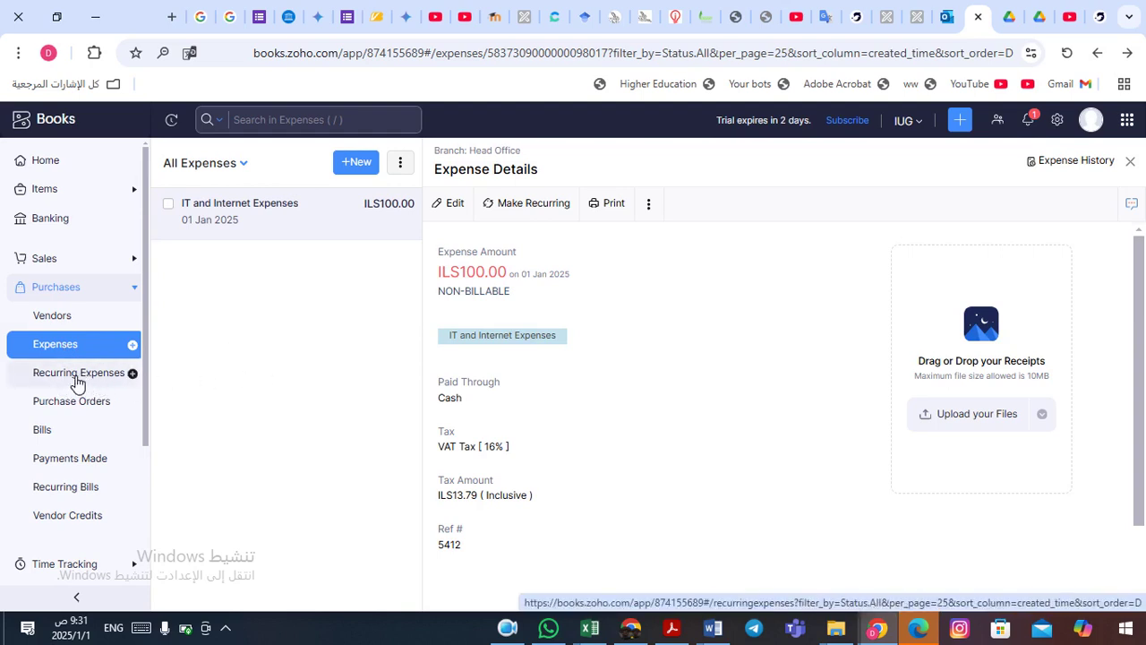
# - Start a new recurring expense profile named Monthly Rent Expense
pyautogui.click(78, 381)
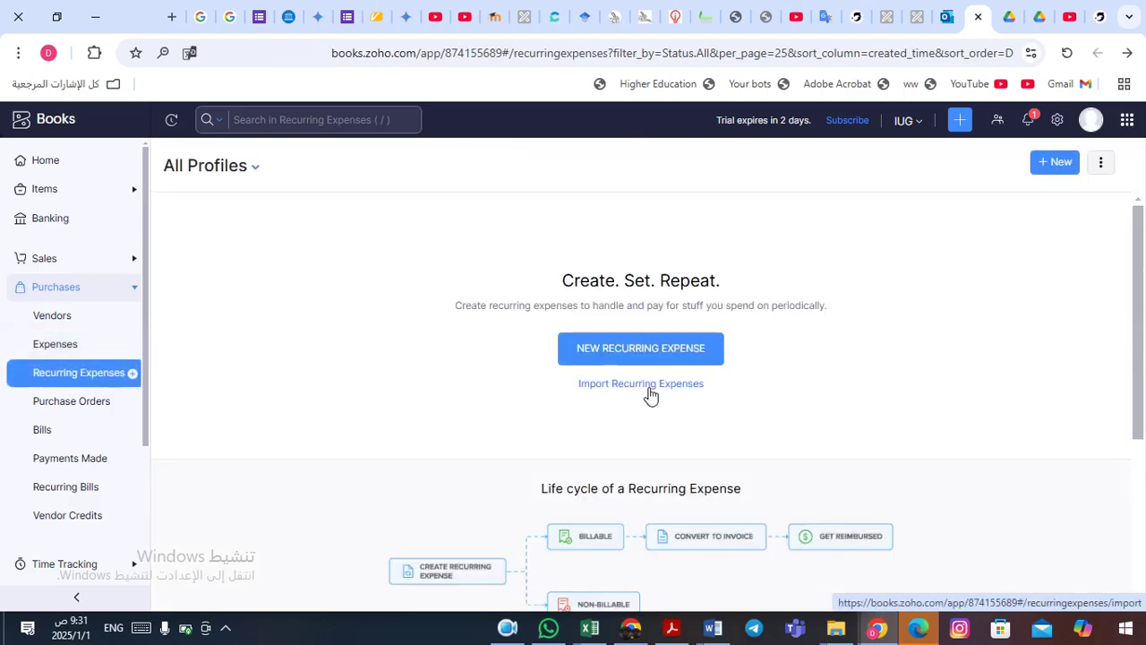
pyautogui.click(630, 350)
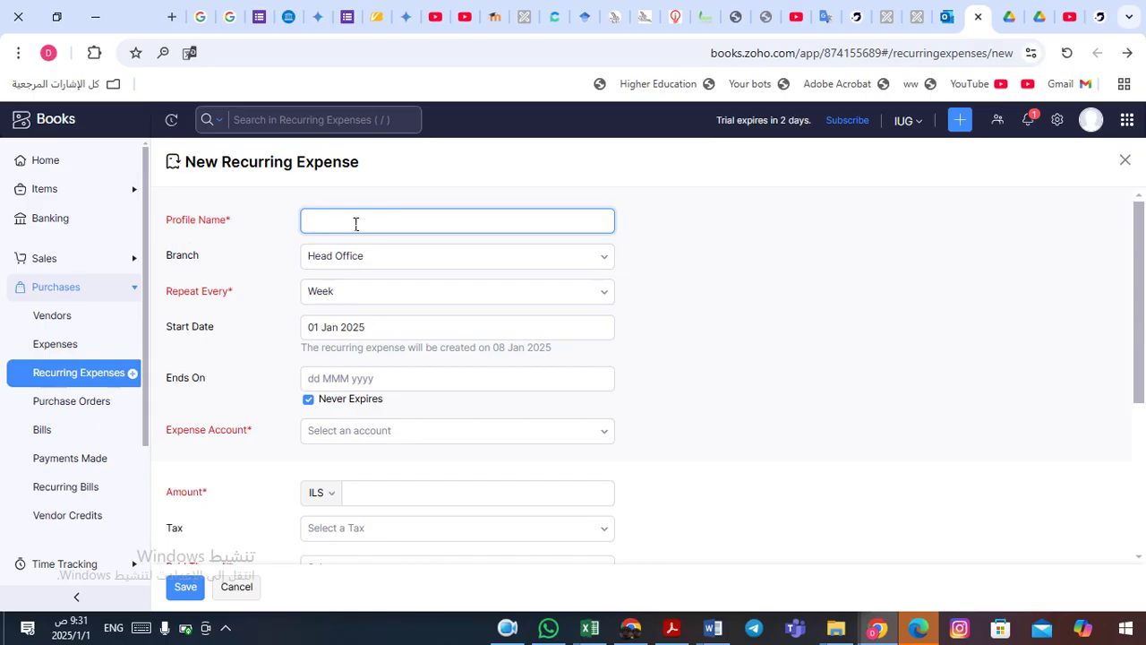
pyautogui.write('on')
pyautogui.write('thly Rent Expense')
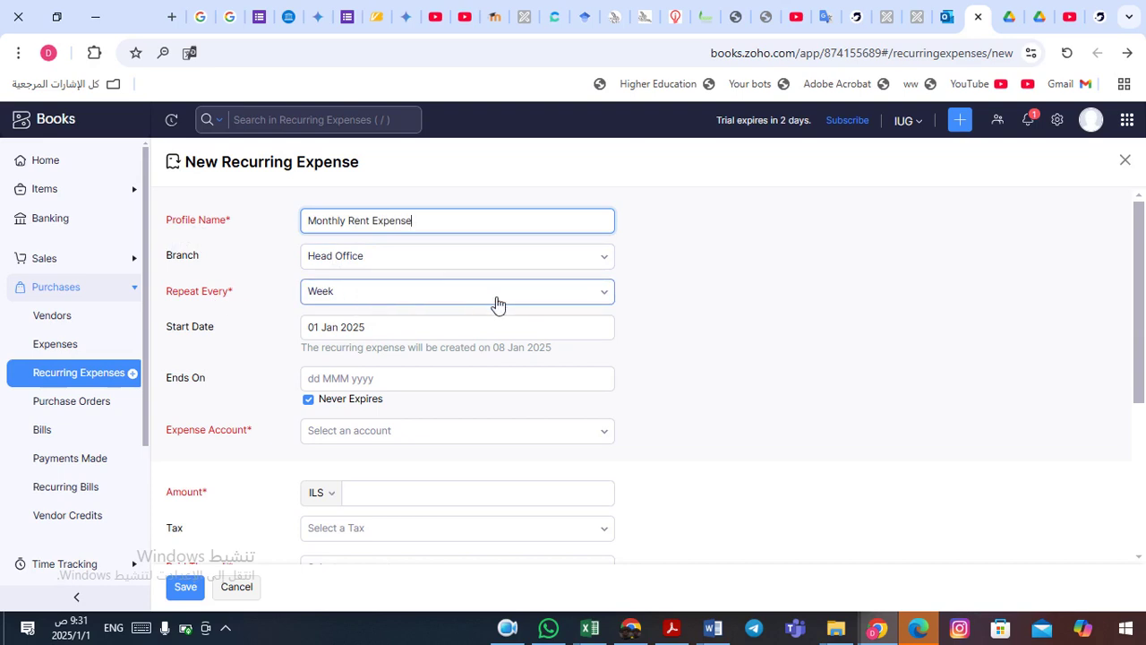
# - Set it to repeat every month, ending on 31 Dec 2025
pyautogui.click(572, 299)
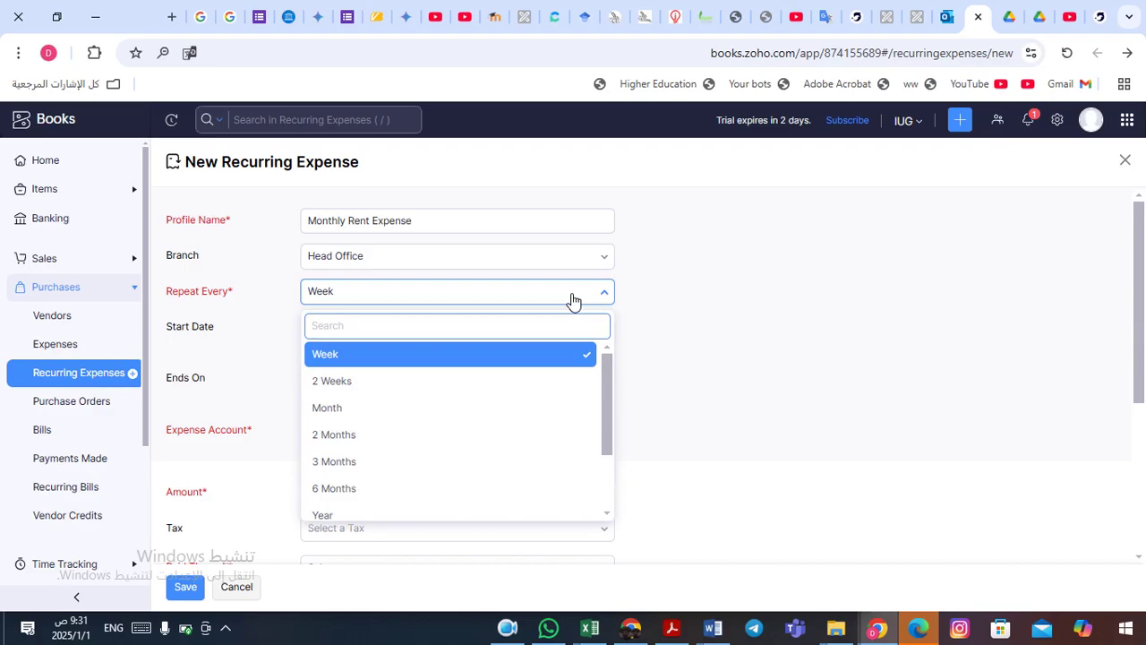
pyautogui.click(572, 299)
pyautogui.click(572, 299)
pyautogui.click(361, 414)
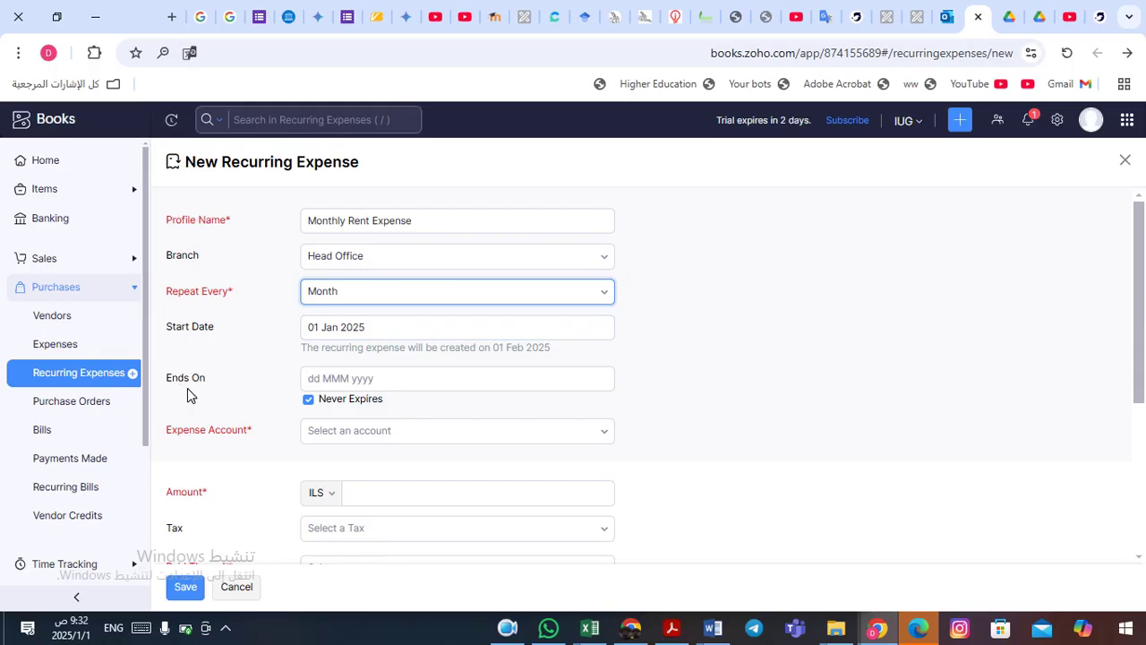
pyautogui.click(384, 379)
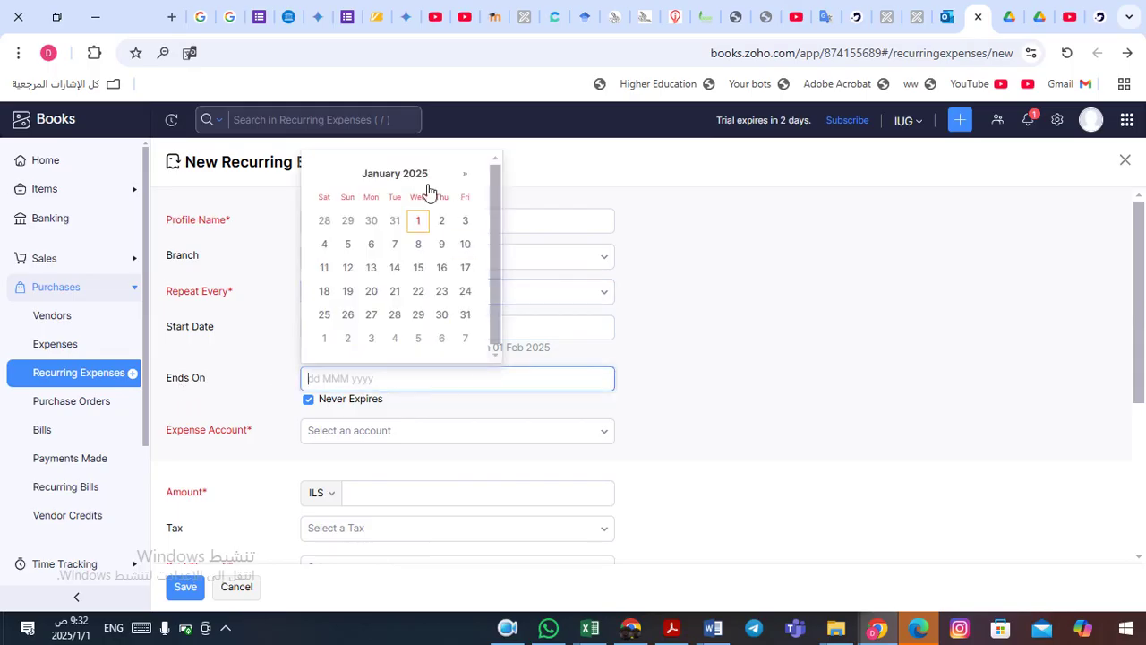
pyautogui.click(405, 174)
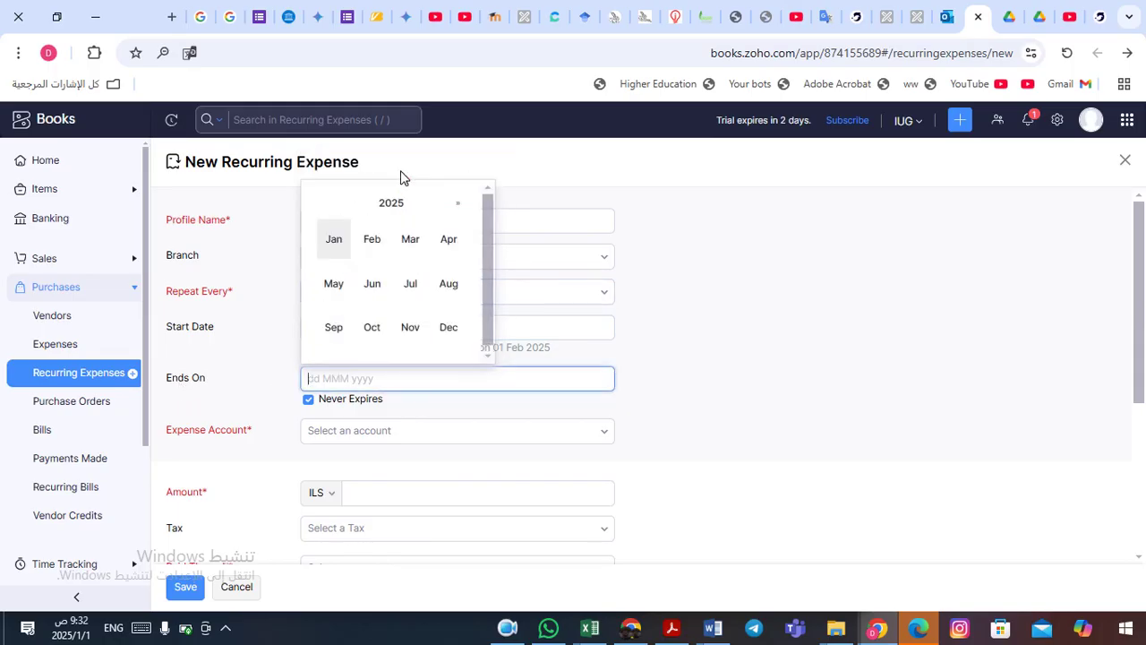
pyautogui.click(450, 328)
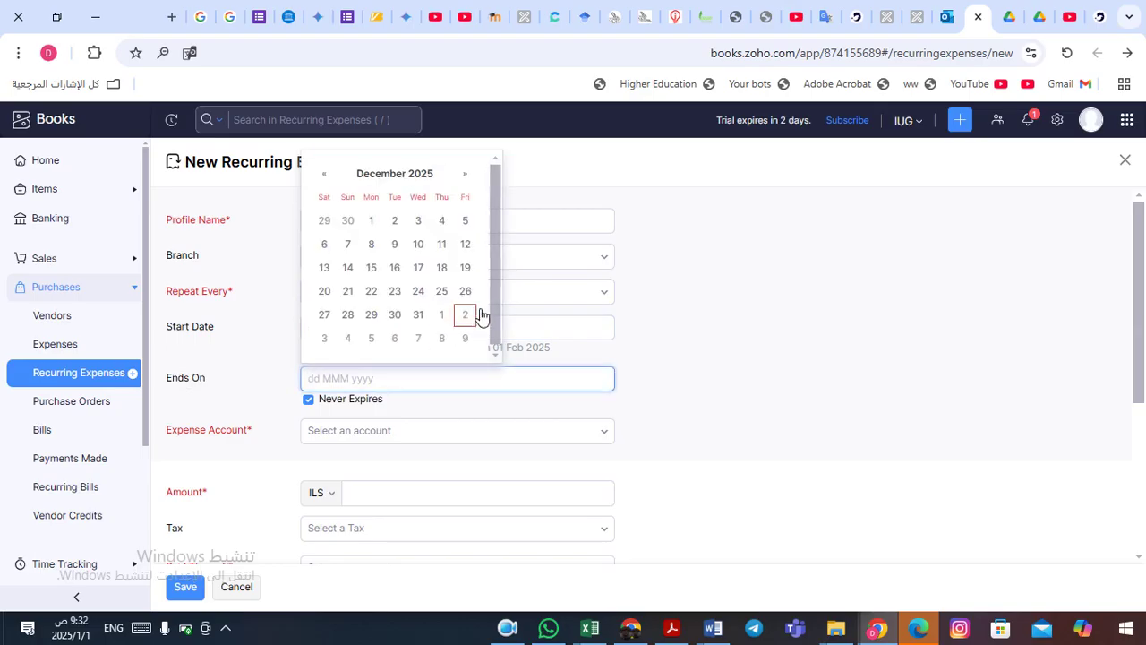
pyautogui.click(418, 314)
pyautogui.click(323, 378)
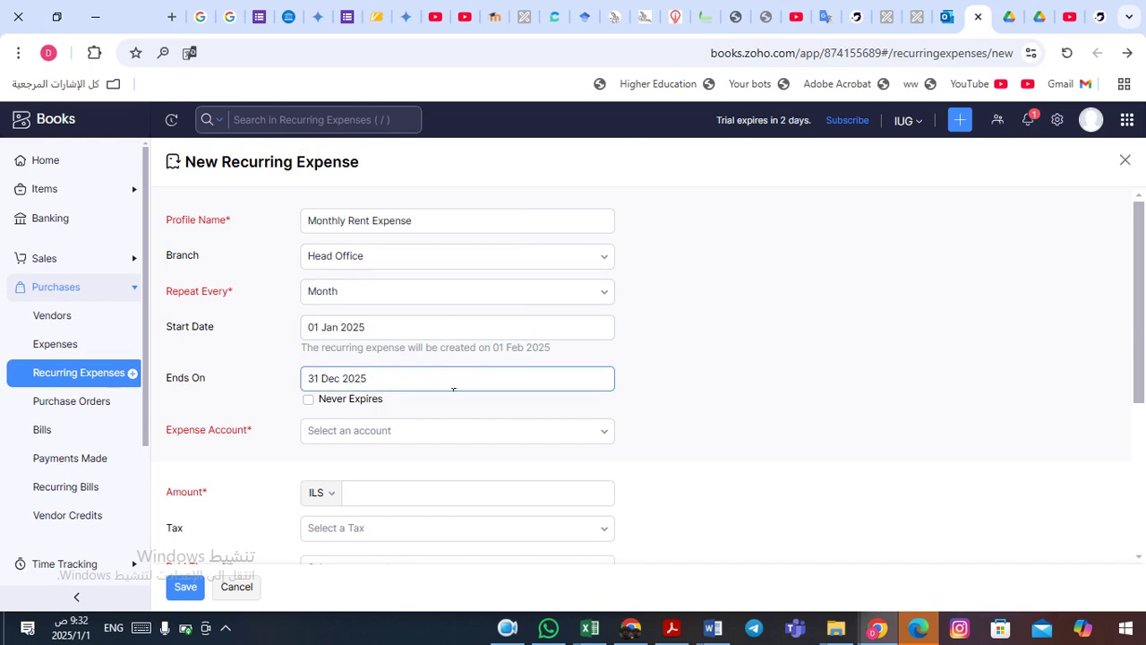
pyautogui.click(535, 412)
# - Charge the recurring expense to the Rent Expense account
pyautogui.click(608, 434)
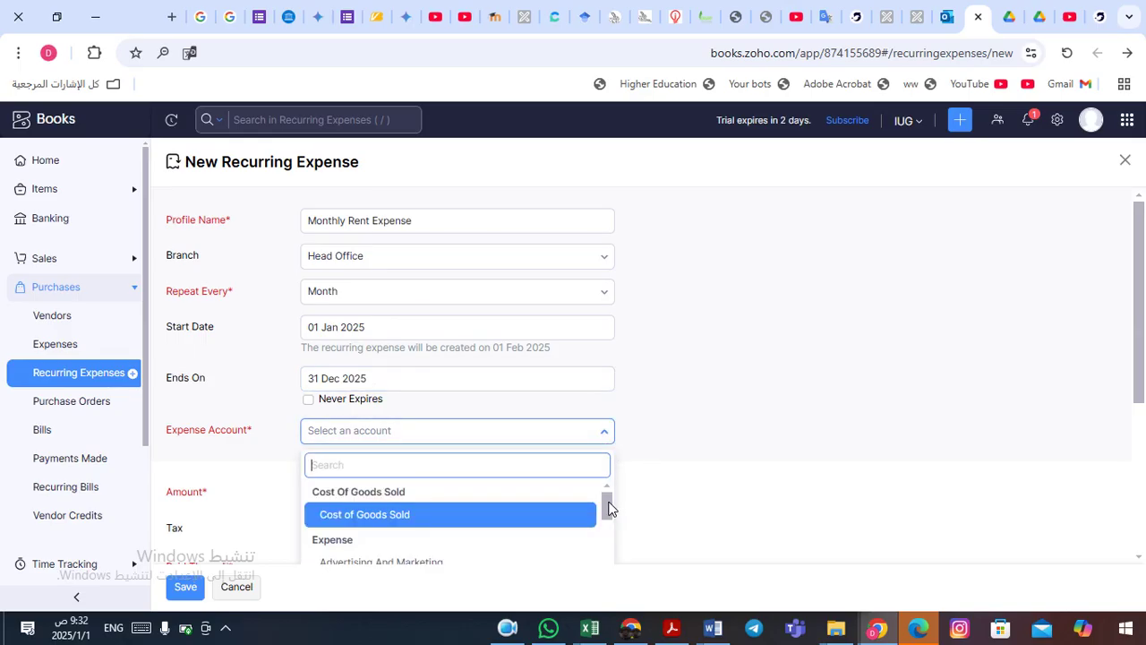
pyautogui.write('ren')
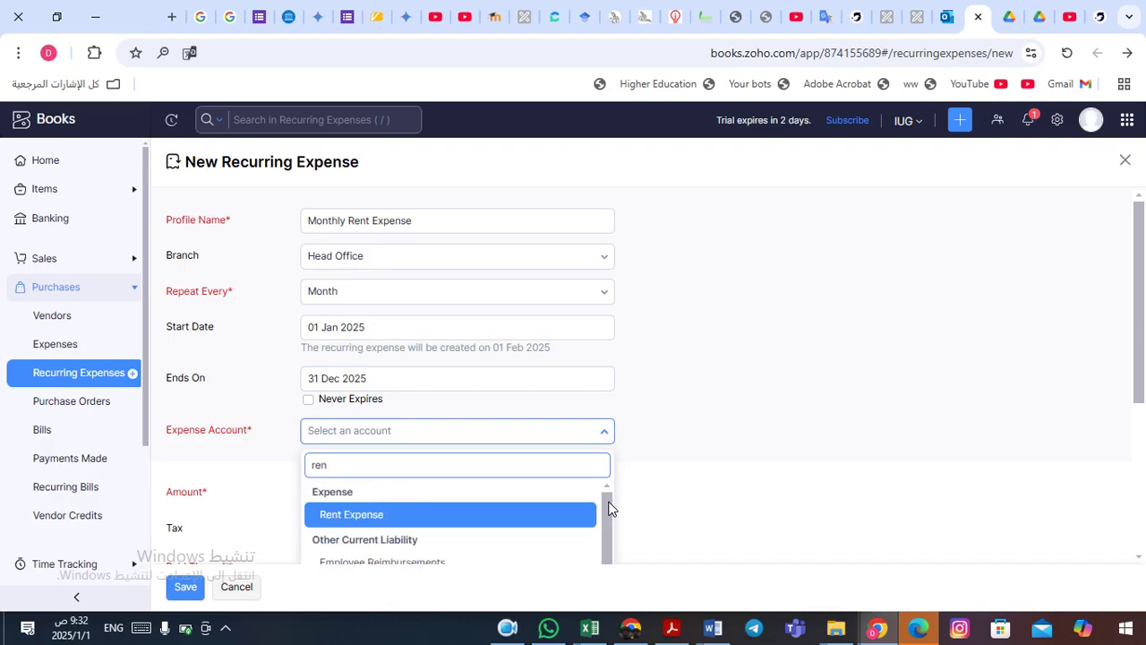
pyautogui.click(458, 519)
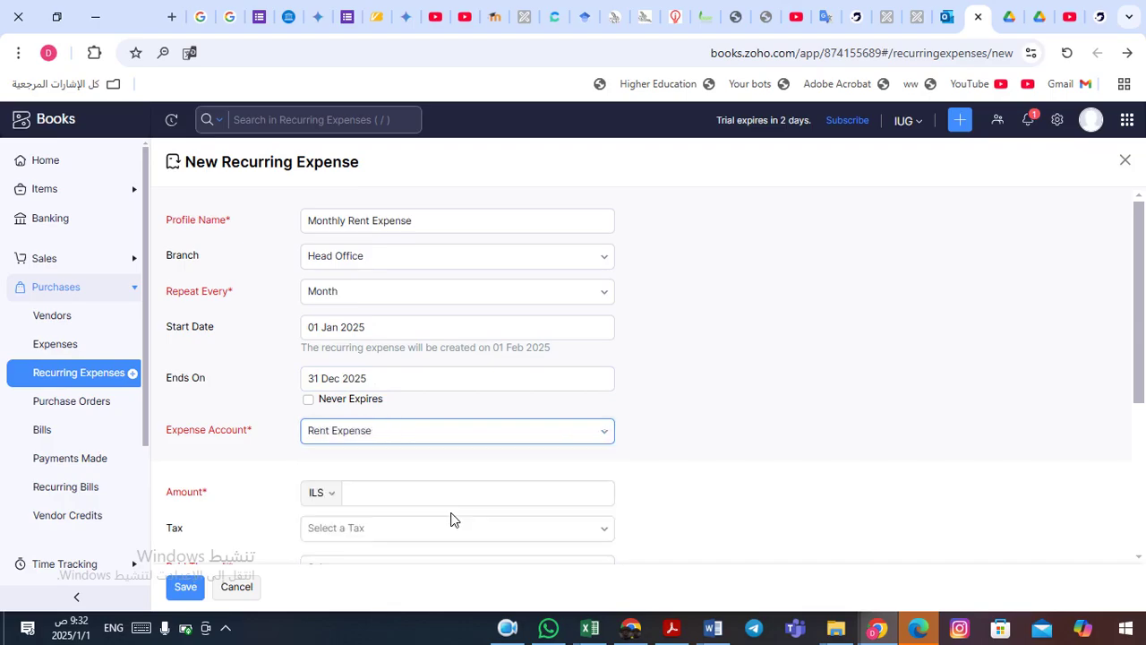
pyautogui.scroll(-3, 703, 457)
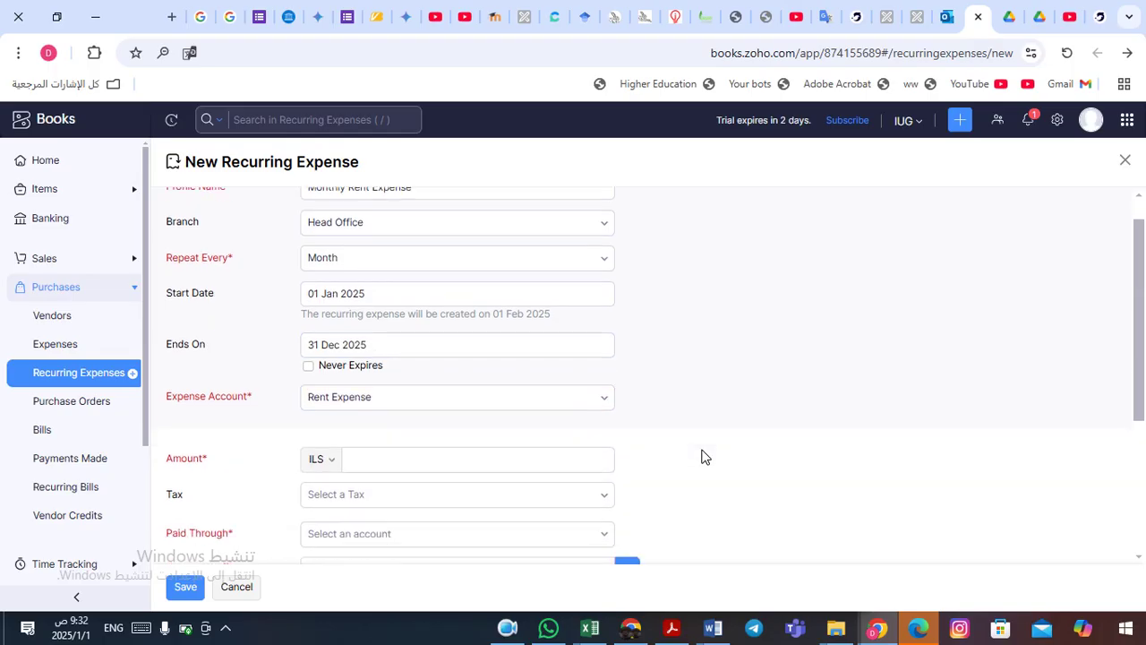
pyautogui.scroll(-1, 703, 457)
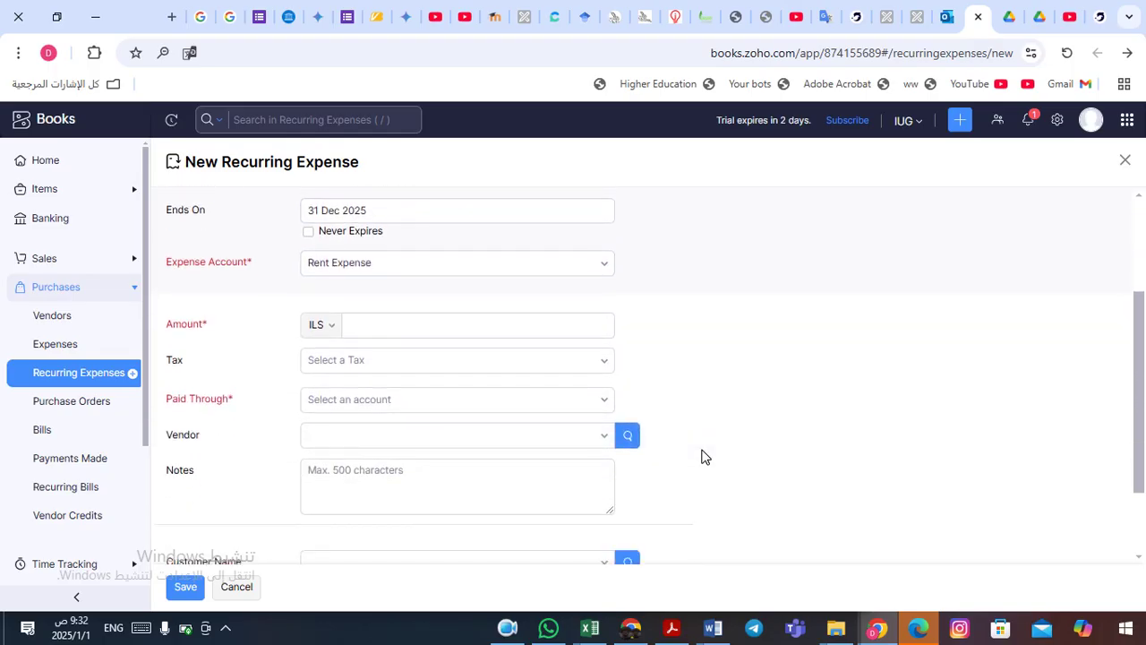
# - Enter a 450 ILS amount, tax-inclusive with VAT Tax [16%]
pyautogui.click(402, 328)
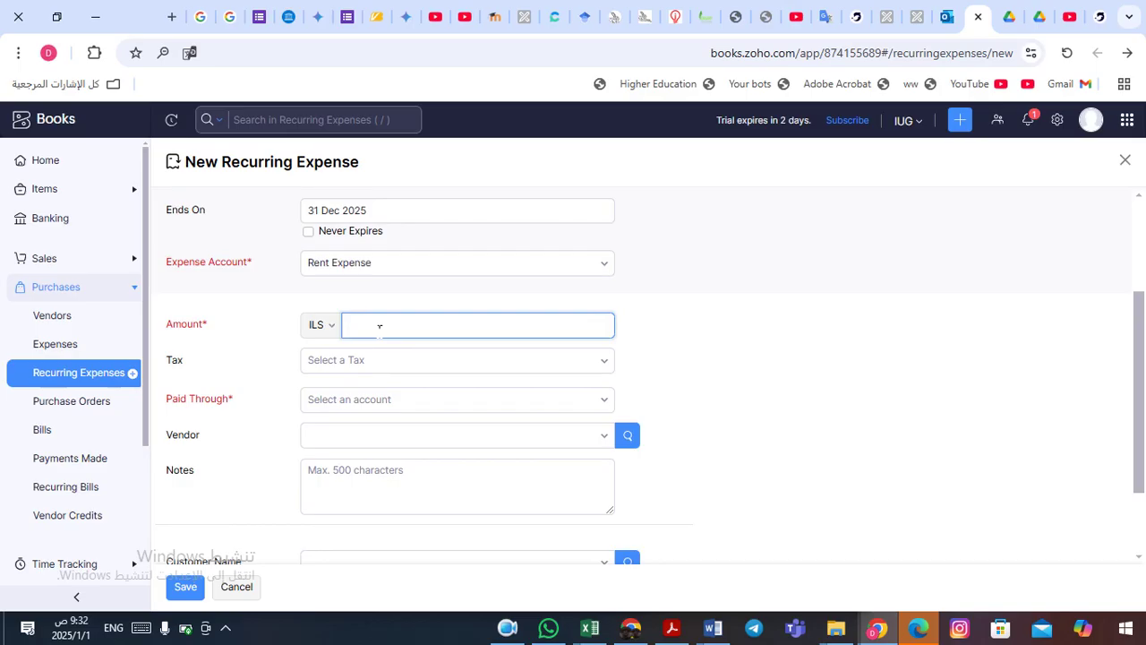
pyautogui.write('450')
pyautogui.click(377, 362)
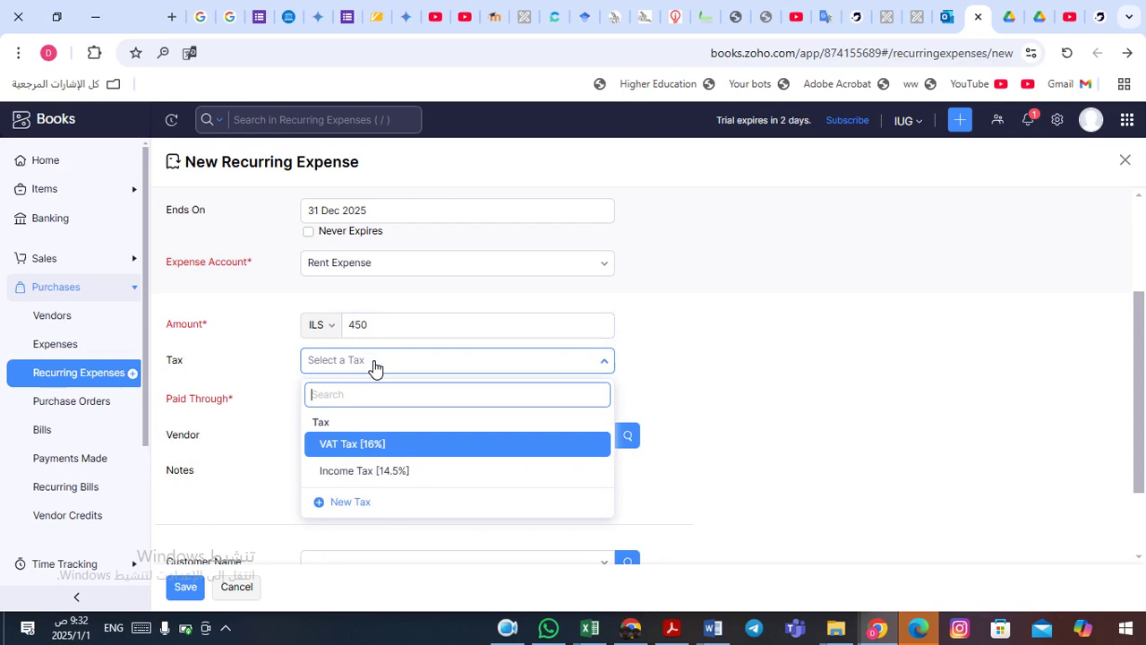
pyautogui.click(359, 445)
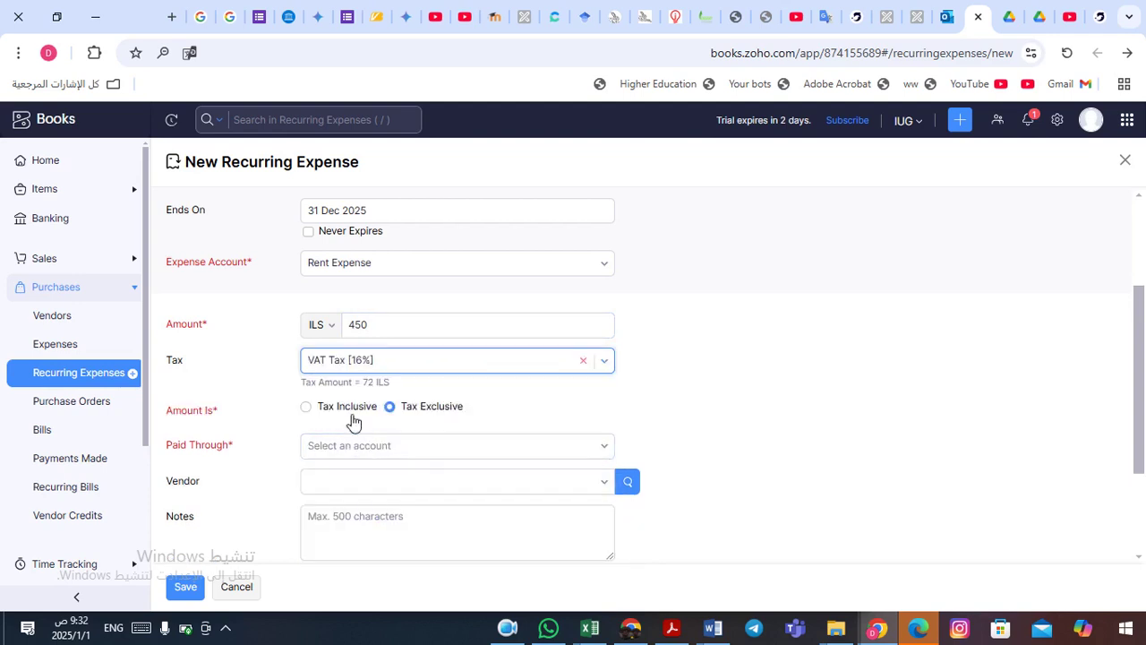
pyautogui.click(307, 408)
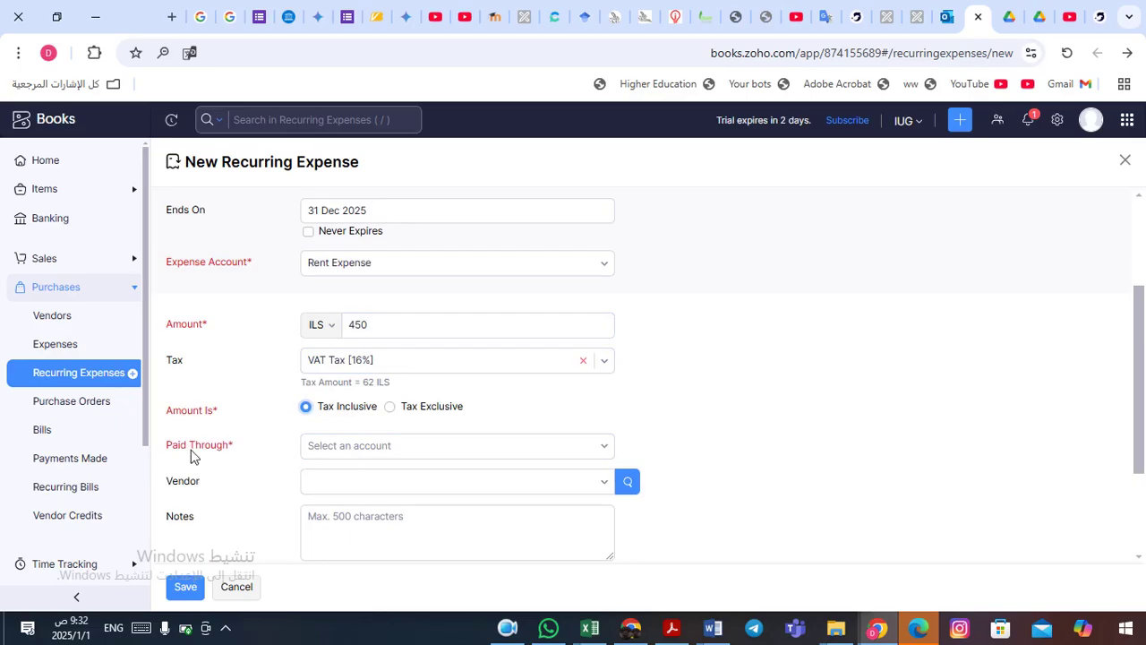
# - Set Paid Through to Alquds Bank ILS
pyautogui.click(607, 449)
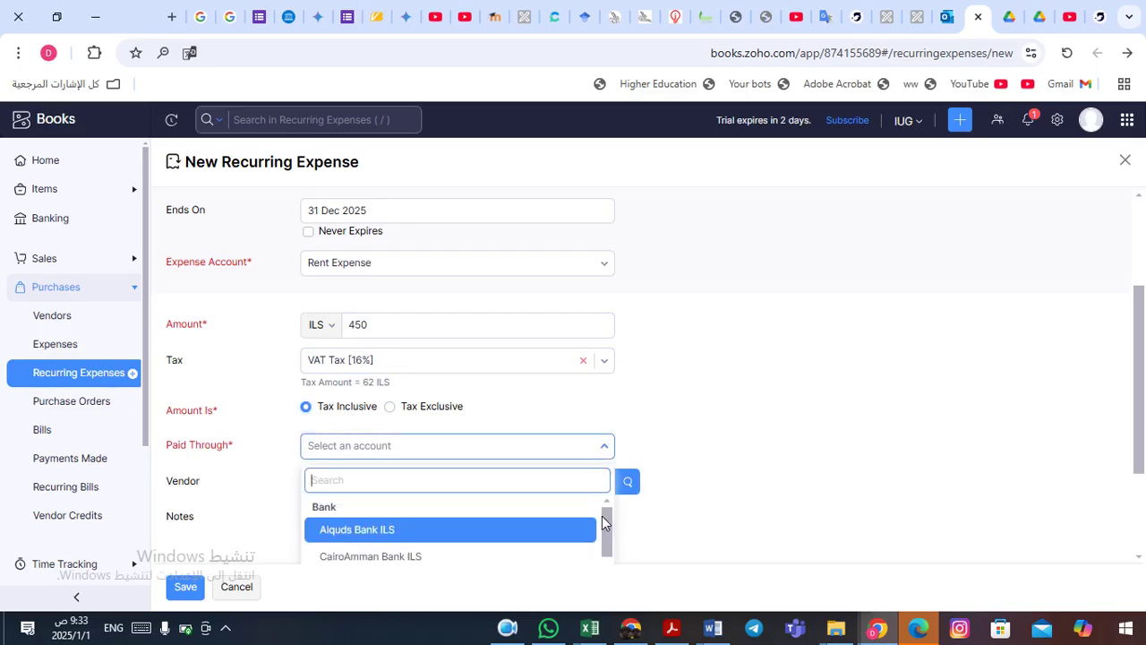
pyautogui.scroll(-1, 604, 517)
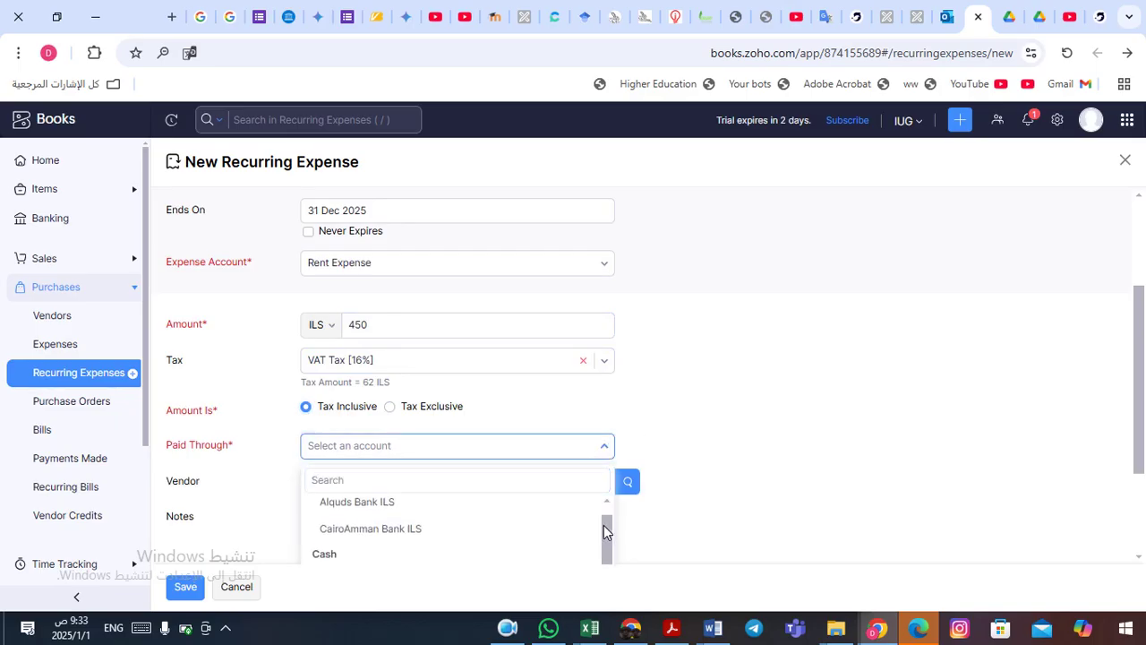
pyautogui.scroll(1, 597, 524)
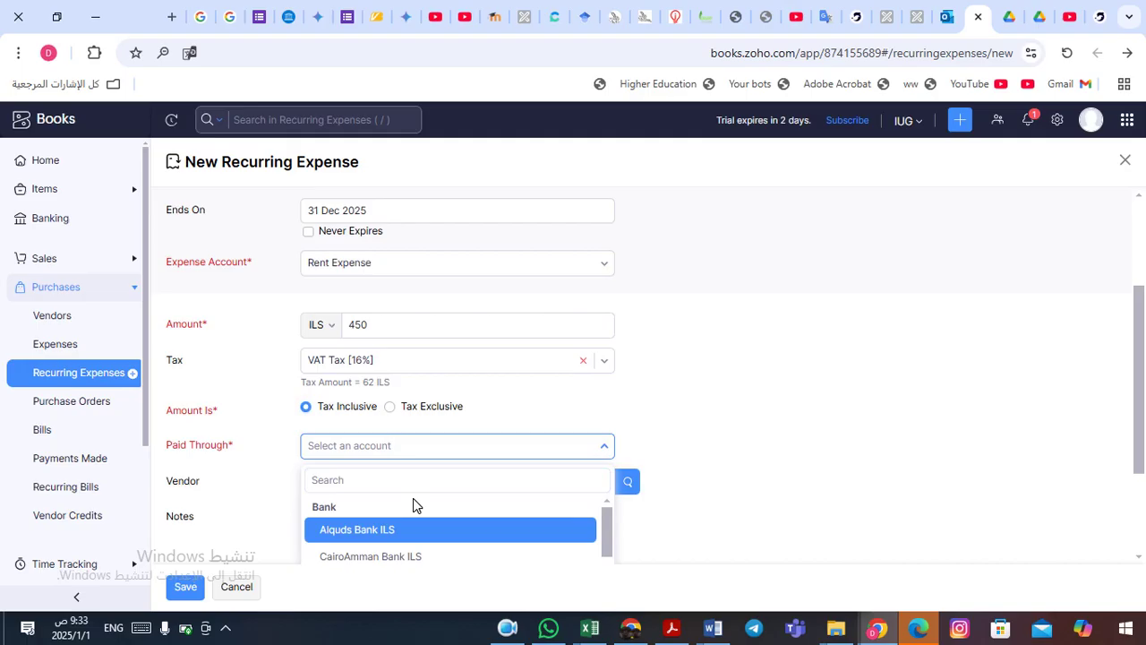
pyautogui.click(371, 537)
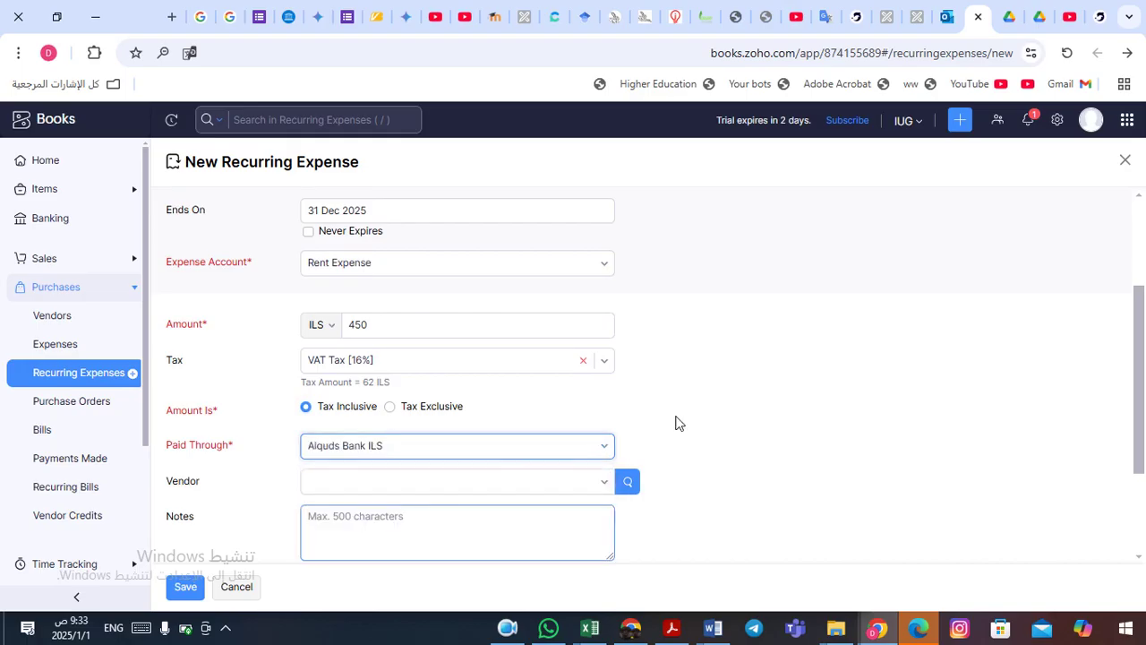
pyautogui.scroll(-3, 733, 392)
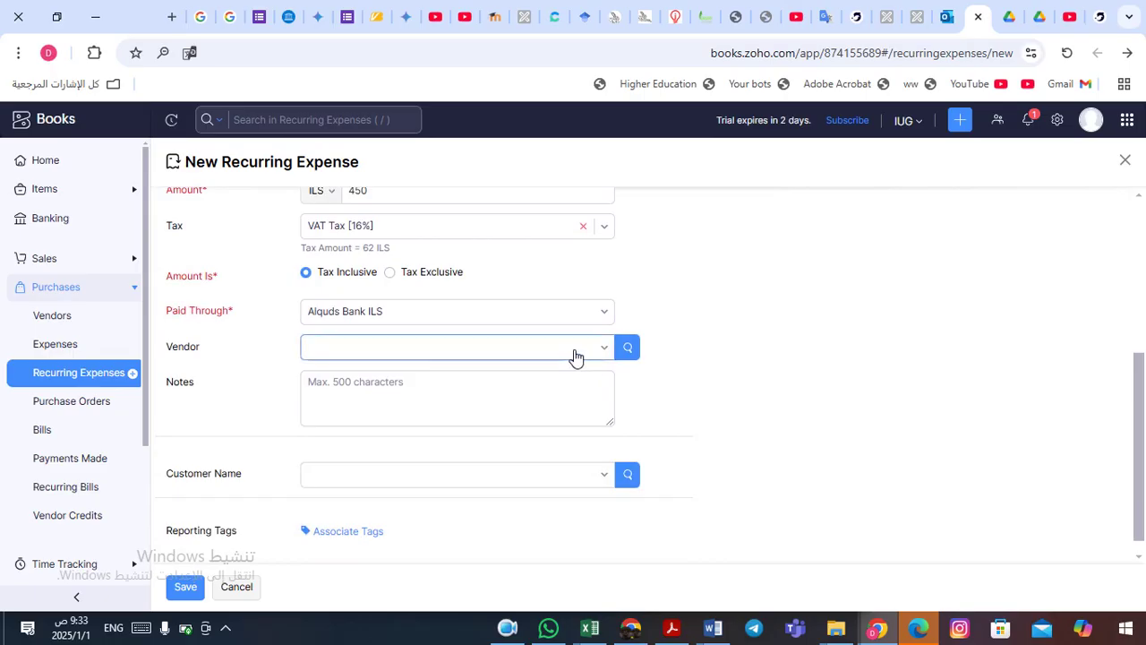
pyautogui.click(608, 351)
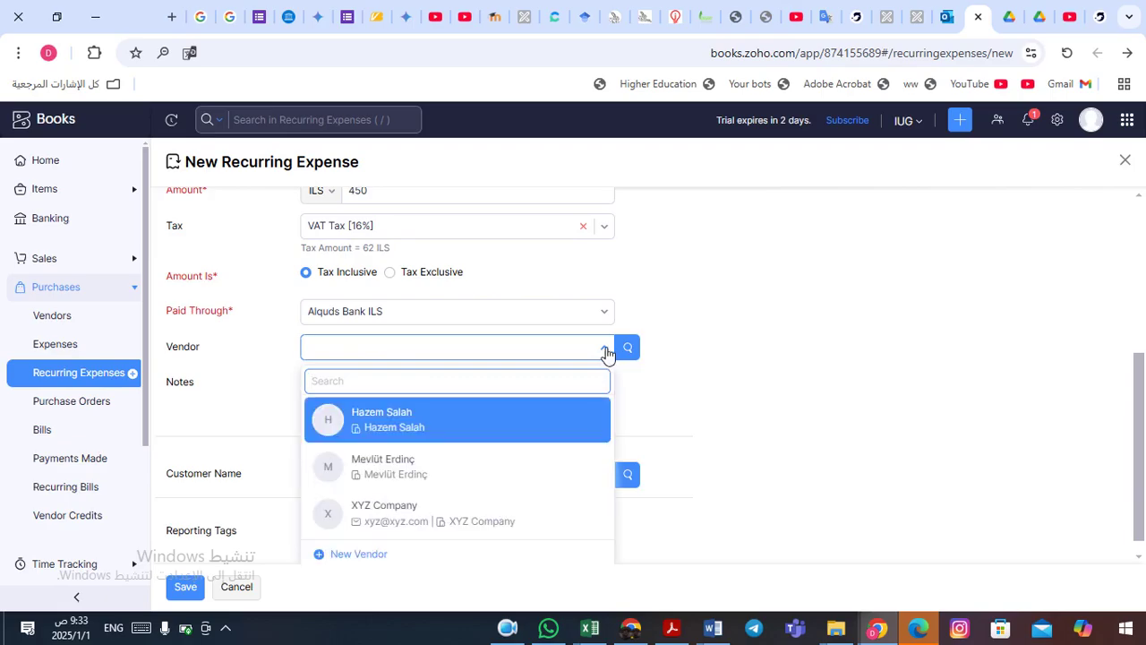
# - Start a new vendor and enter the contact's first name, last name and company name
pyautogui.click(352, 556)
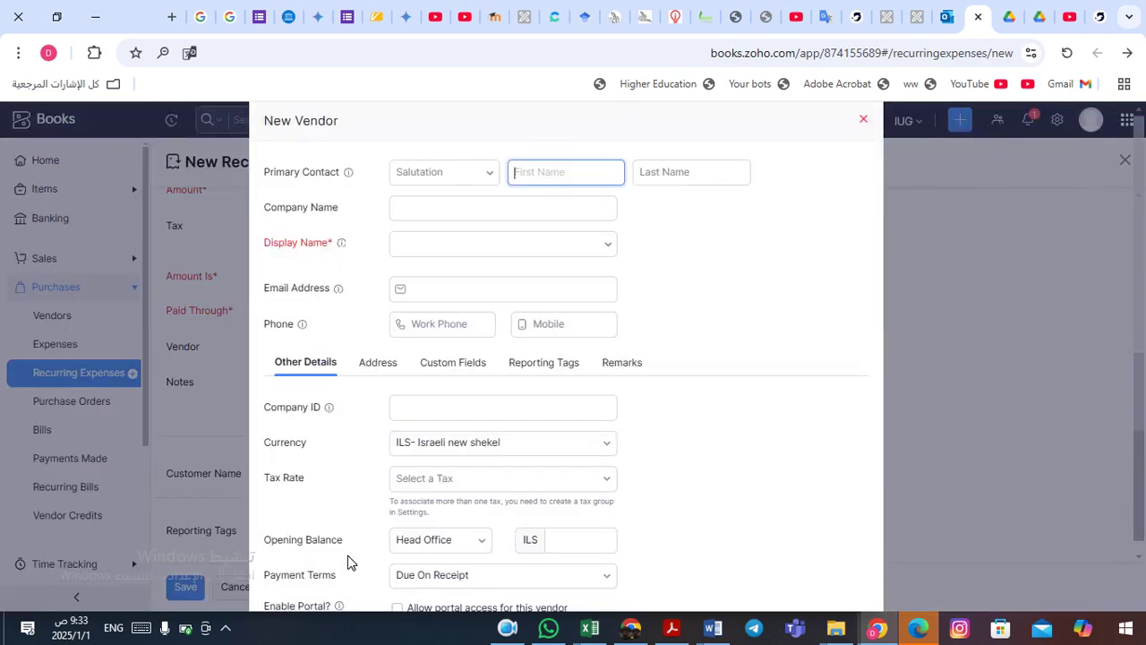
pyautogui.click(560, 217)
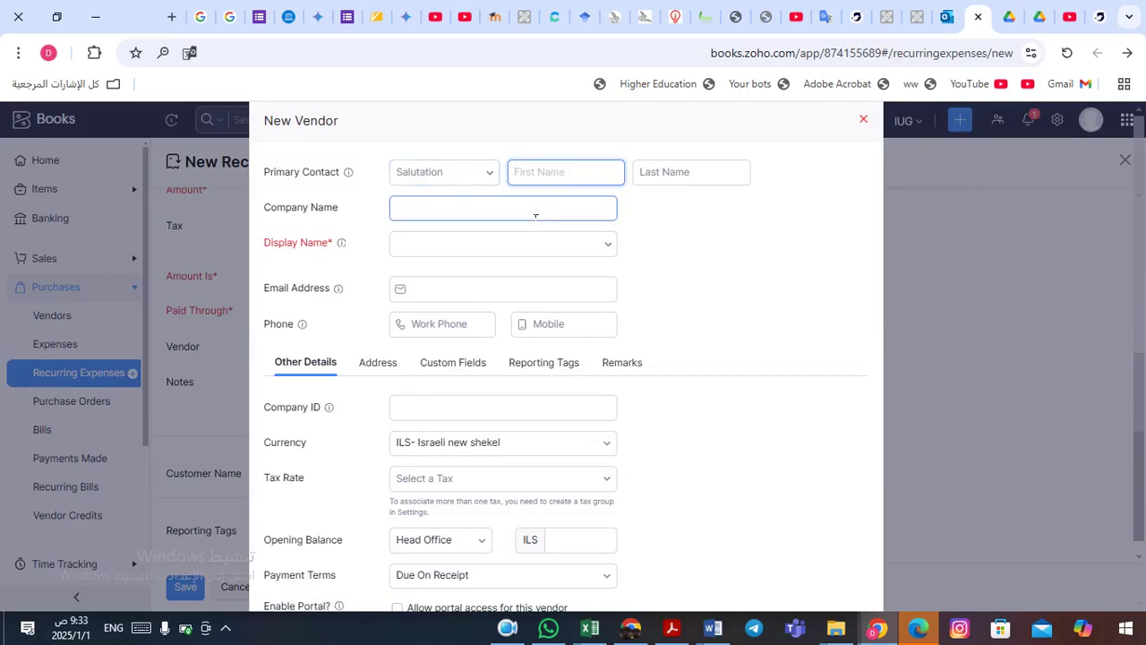
pyautogui.press('Tab')
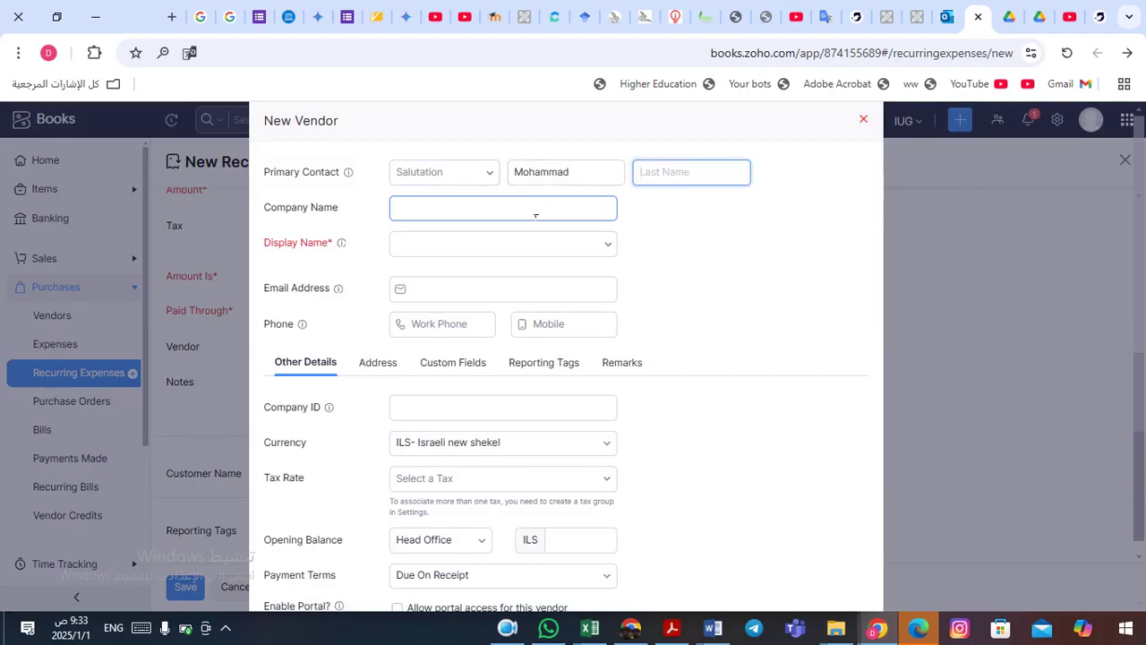
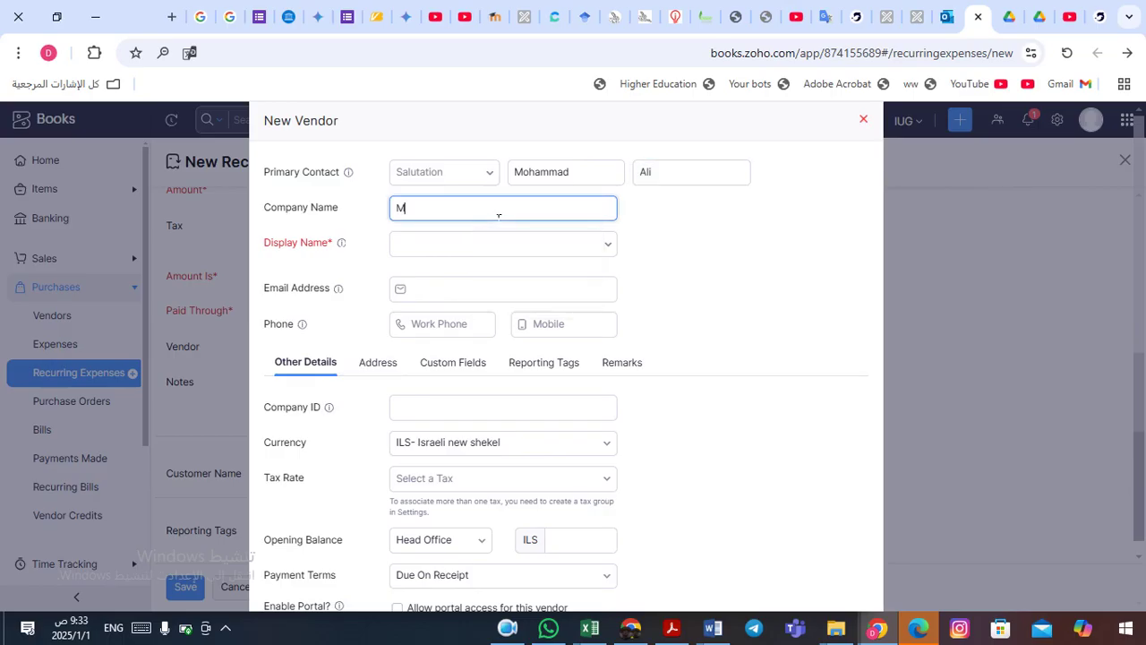
# - Set the display name to first-then-last name order and save the new vendor
pyautogui.click(475, 255)
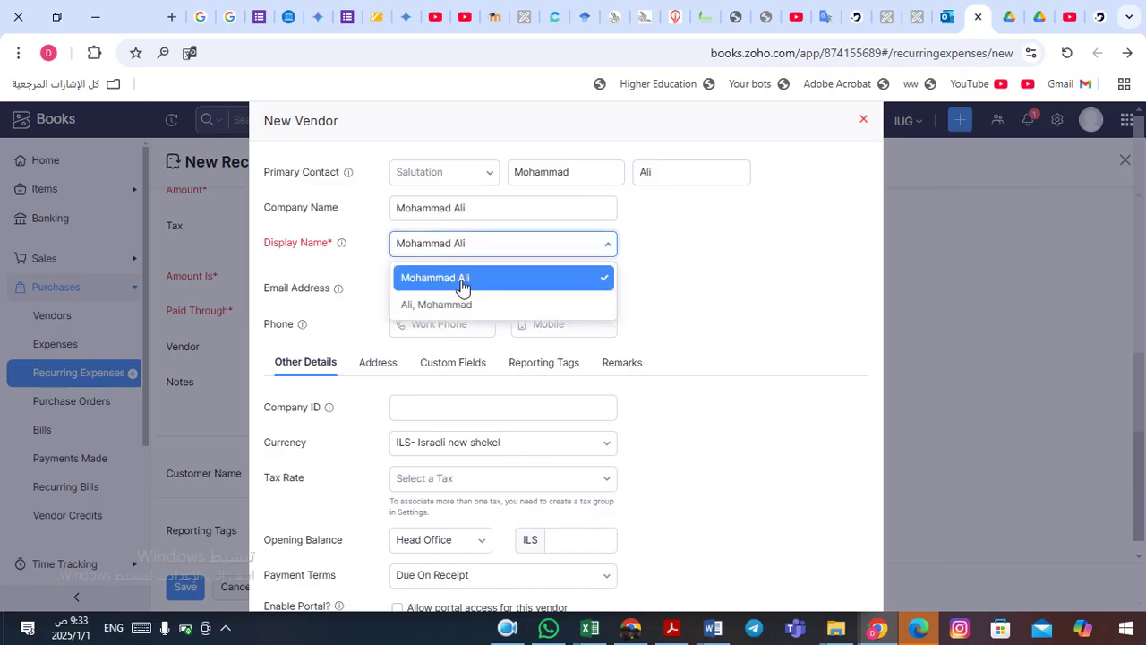
pyautogui.click(462, 285)
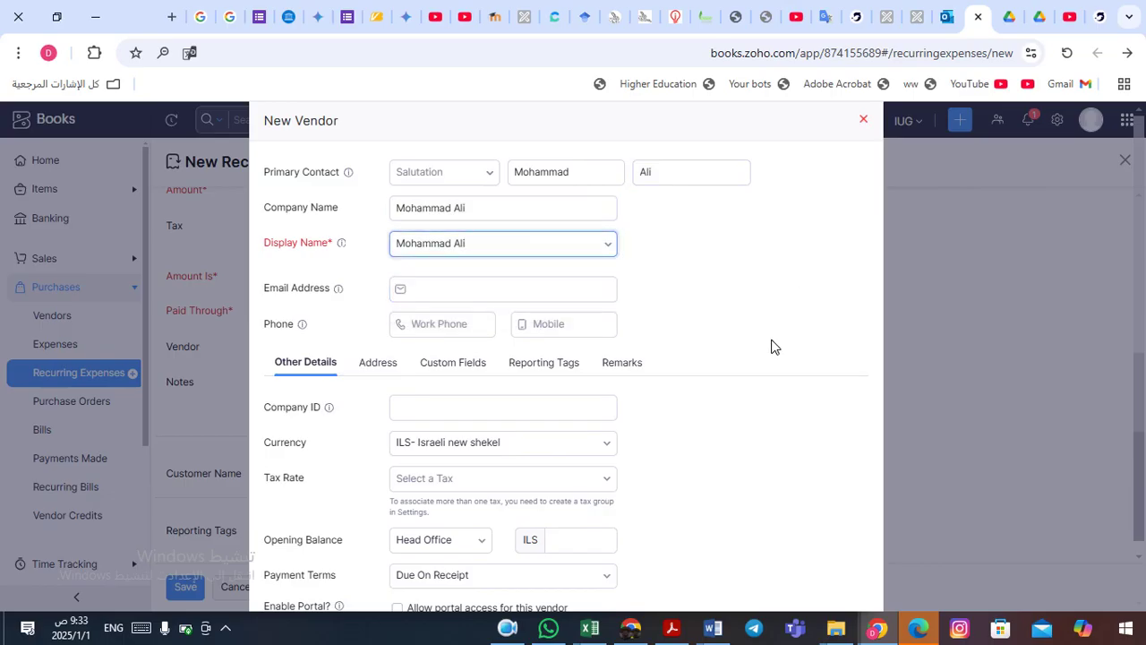
pyautogui.click(750, 456)
pyautogui.scroll(-3, 750, 457)
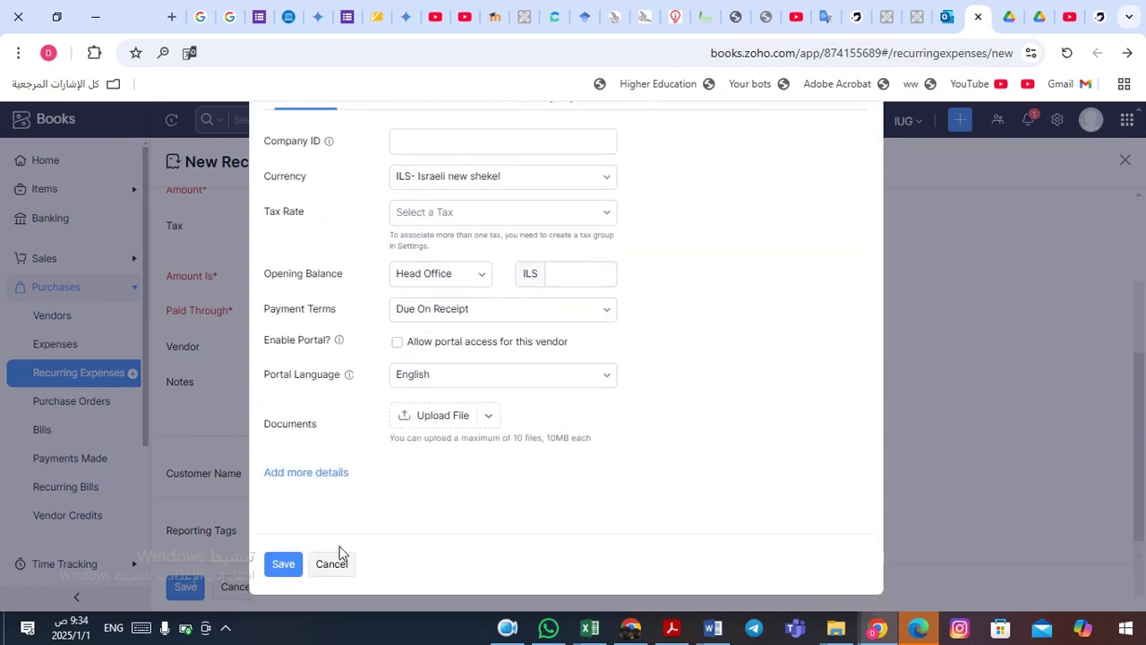
pyautogui.click(280, 570)
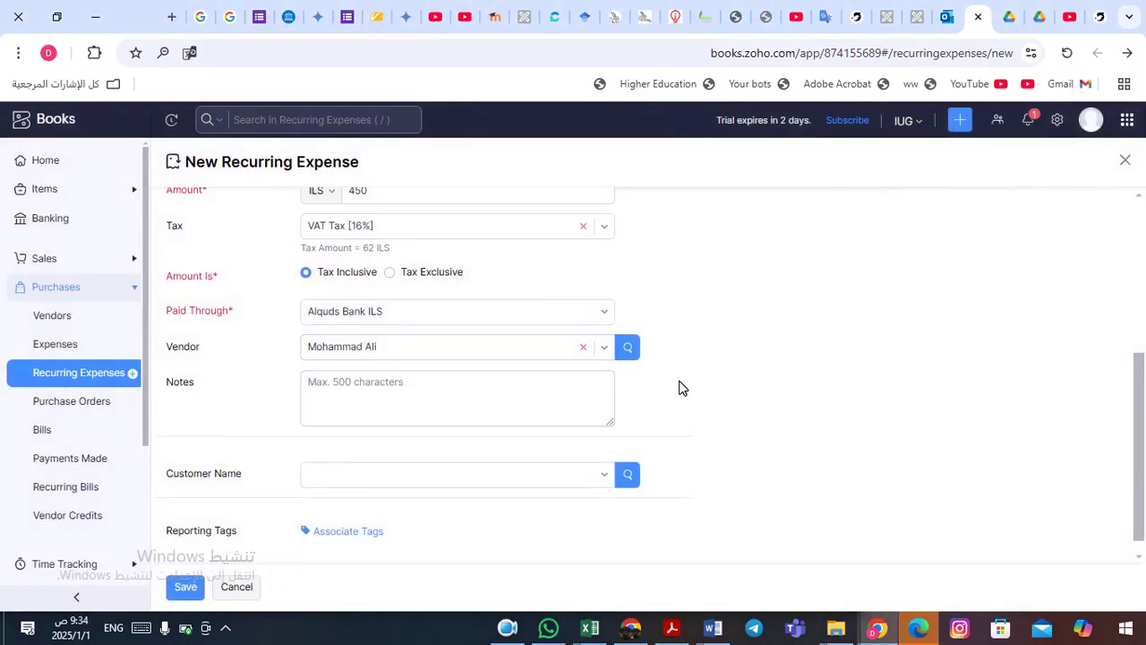
# - Add the note 'According to contract no. 4785' and save the Monthly Rent Expense recurring profile
pyautogui.click(350, 401)
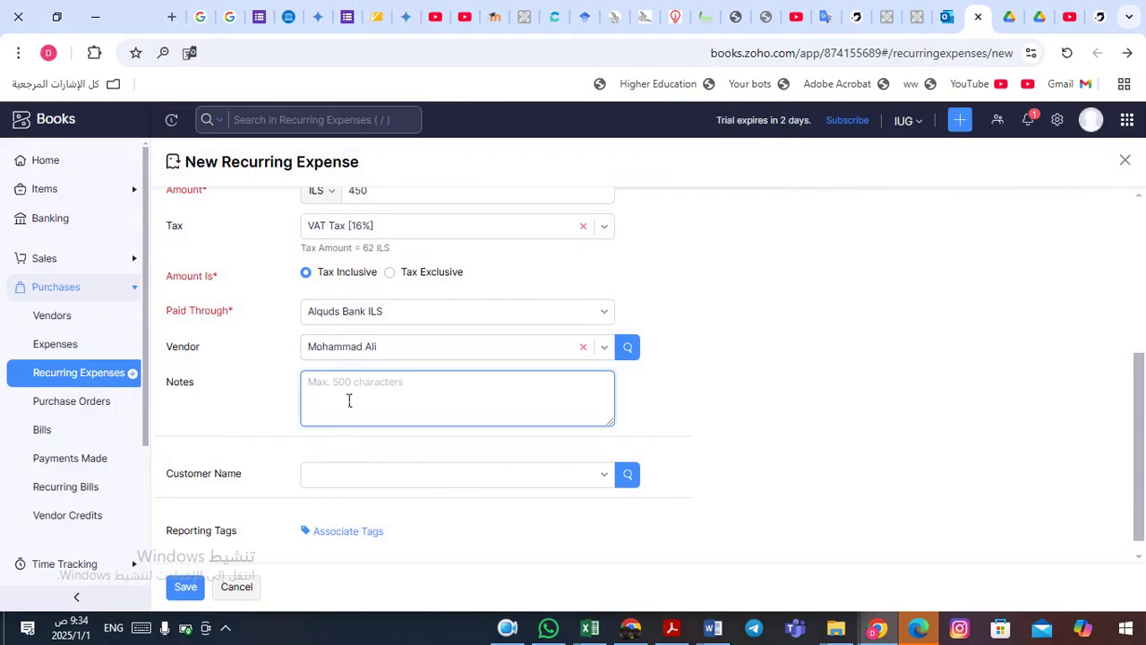
pyautogui.write('According to contract no. 4785')
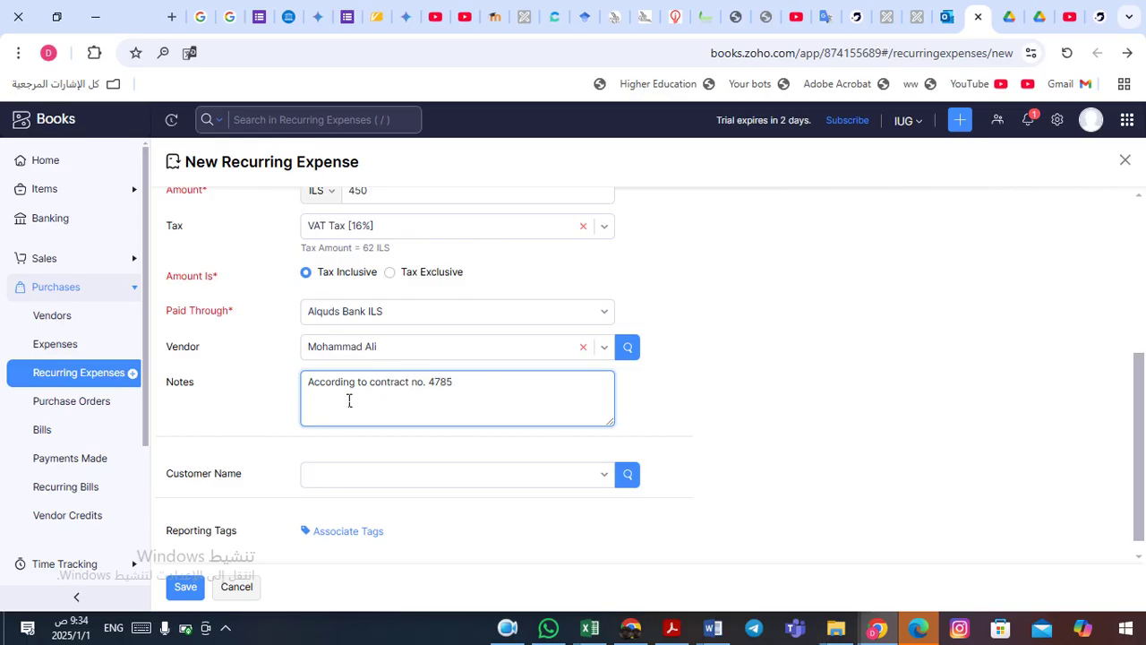
pyautogui.click(688, 426)
pyautogui.scroll(-1, 688, 425)
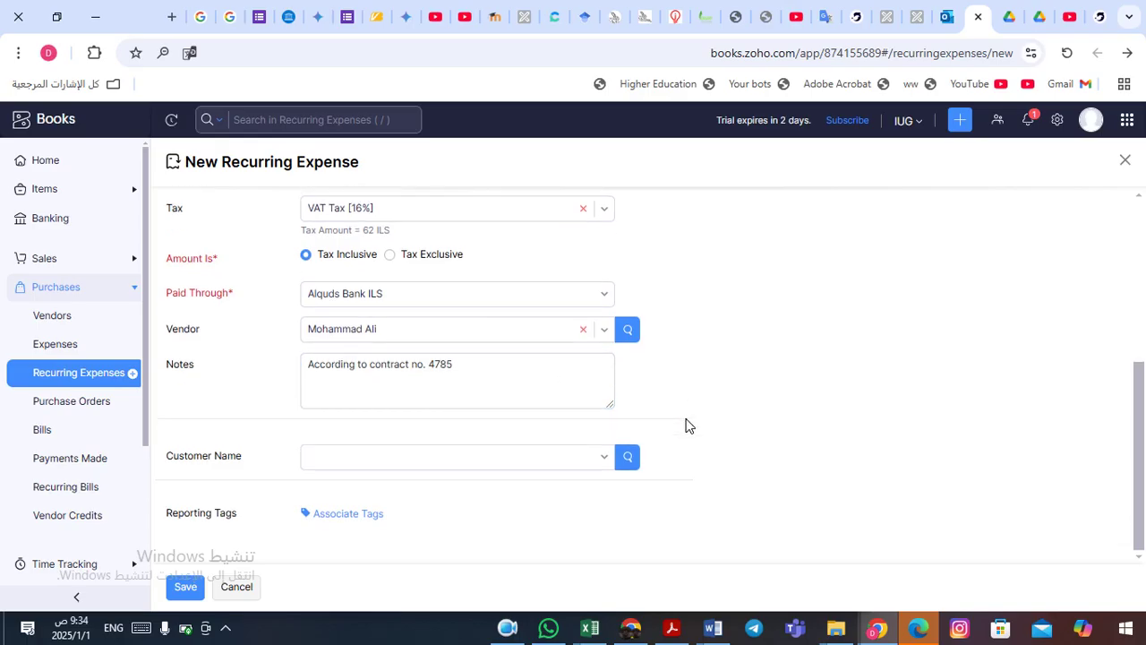
pyautogui.click(186, 588)
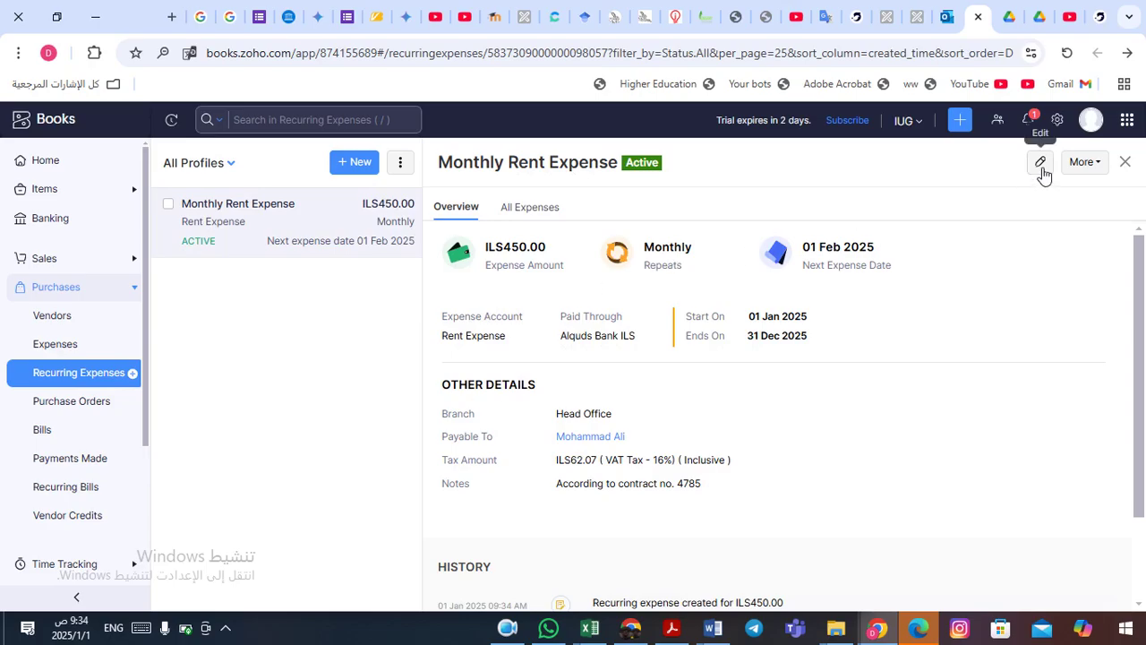
pyautogui.click(1105, 165)
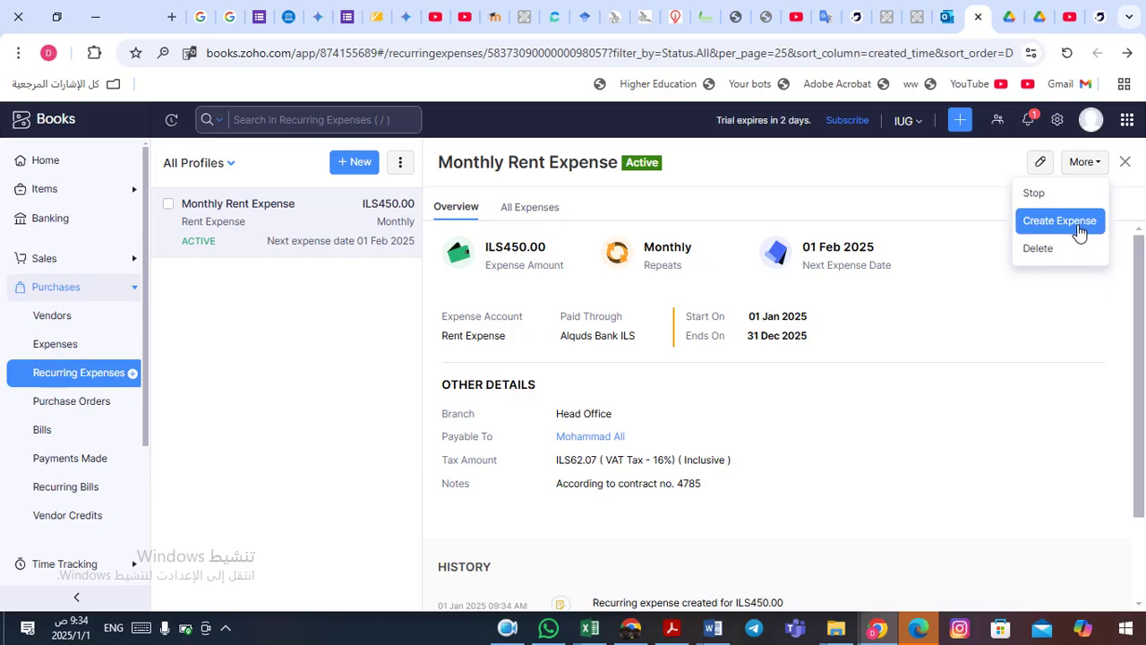
pyautogui.click(1104, 163)
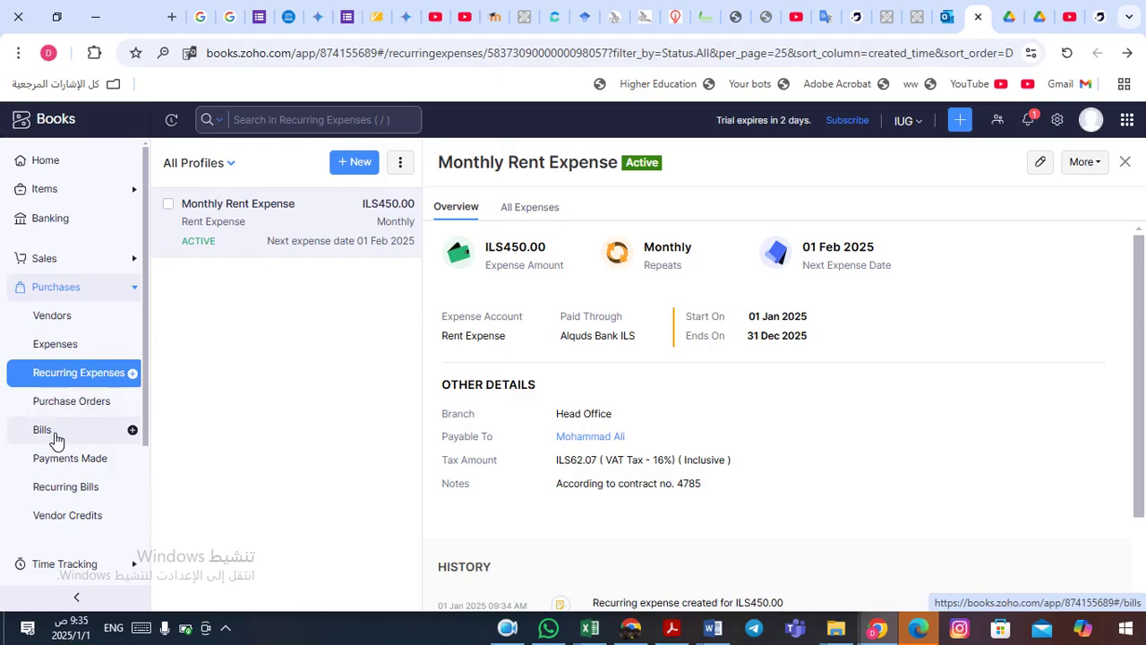
# - Start a new bill from the Bills list with XYZ Company as the vendor
pyautogui.click(56, 439)
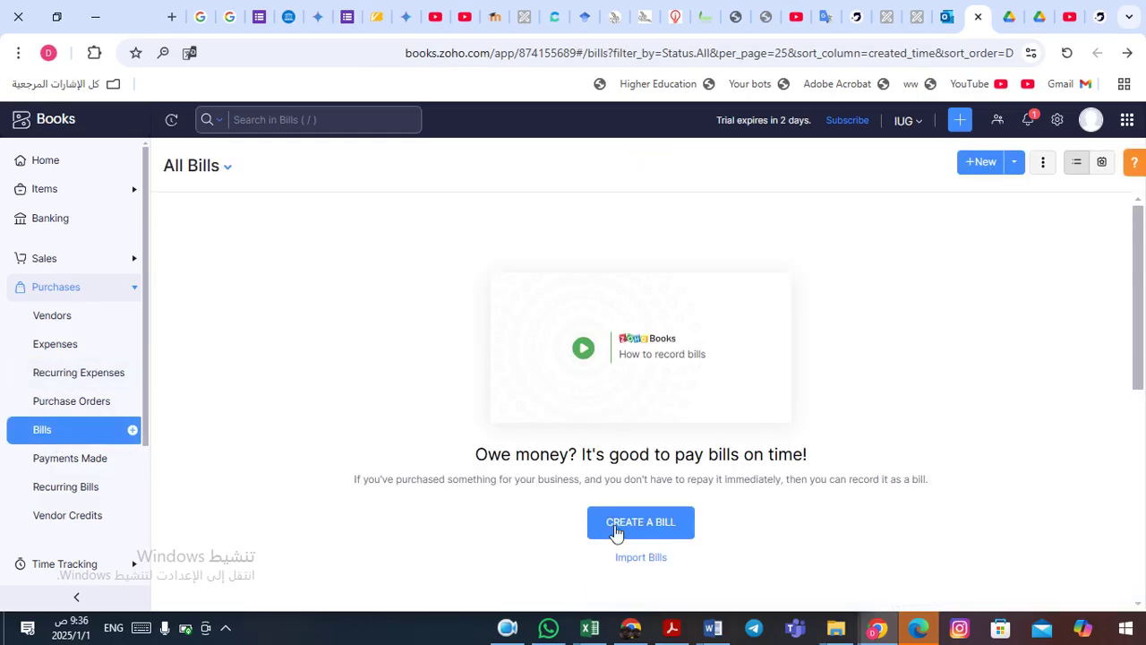
pyautogui.click(649, 531)
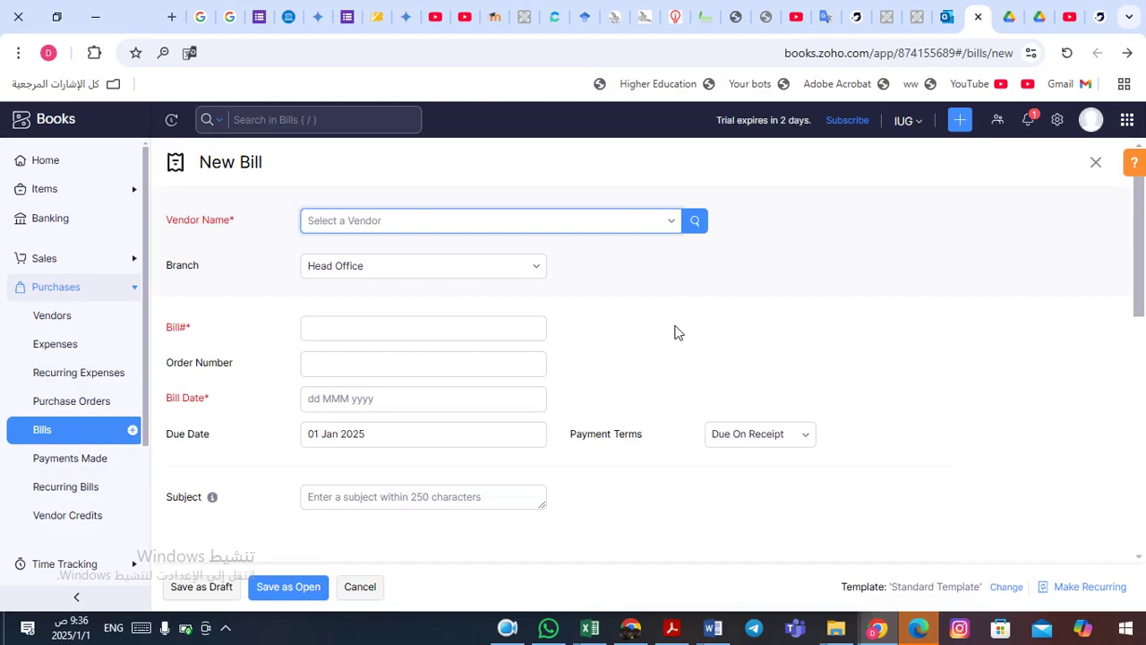
pyautogui.click(678, 228)
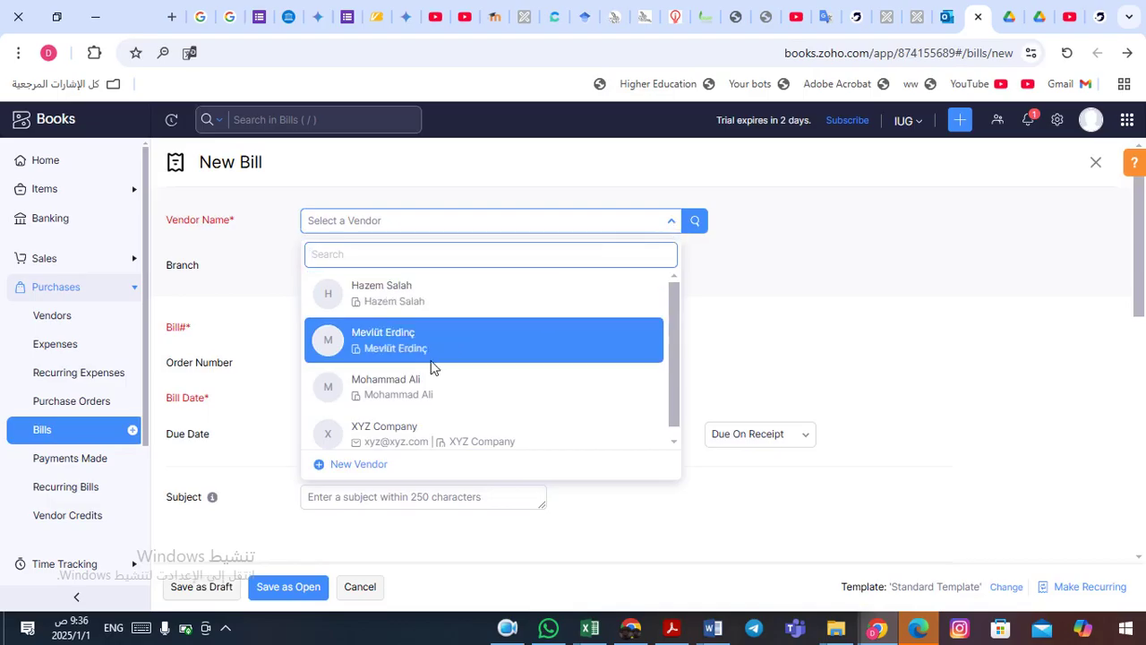
pyautogui.click(423, 433)
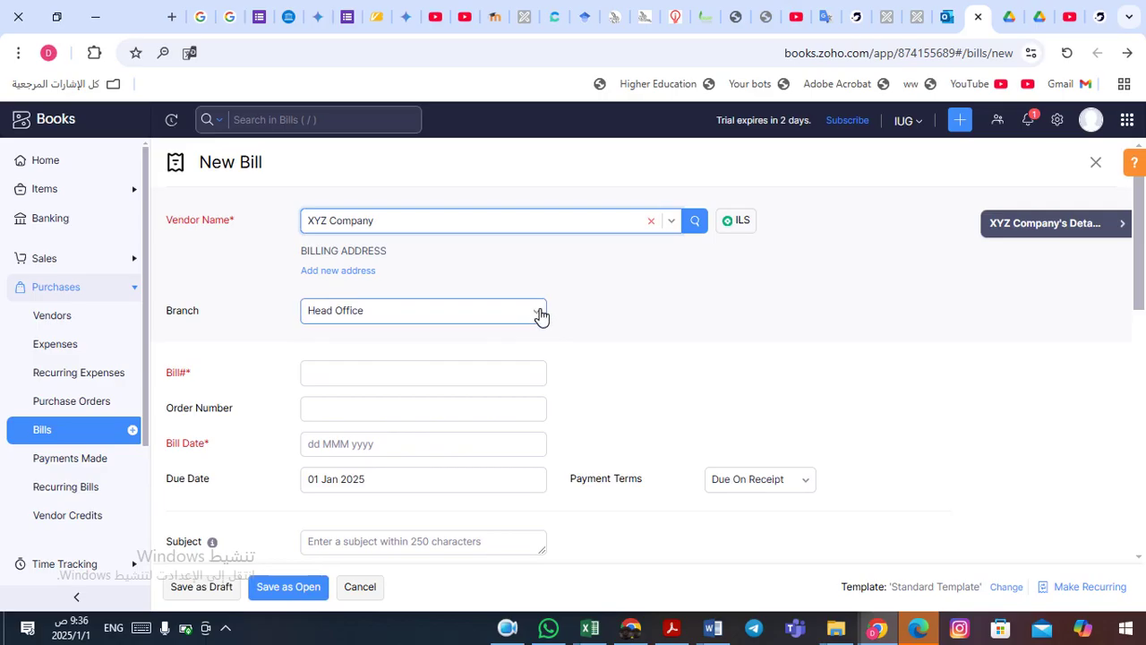
# - Enter bill number 4521 and set the bill date to 01 Jan 2025
pyautogui.click(379, 377)
pyautogui.click(350, 380)
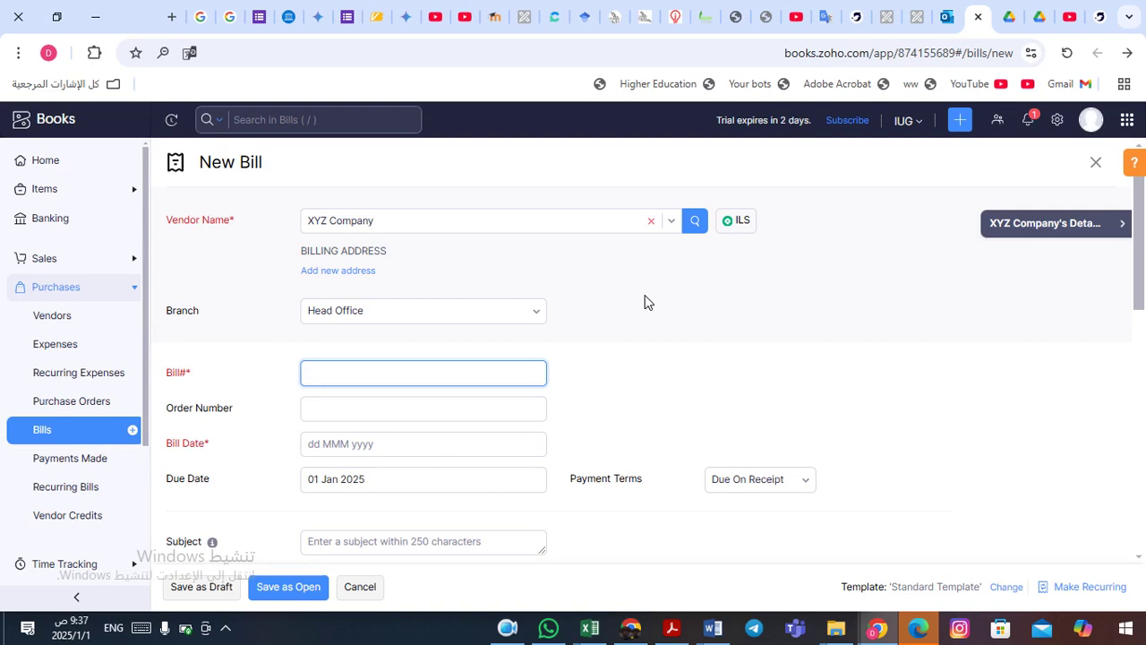
pyautogui.write('4521')
pyautogui.click(336, 454)
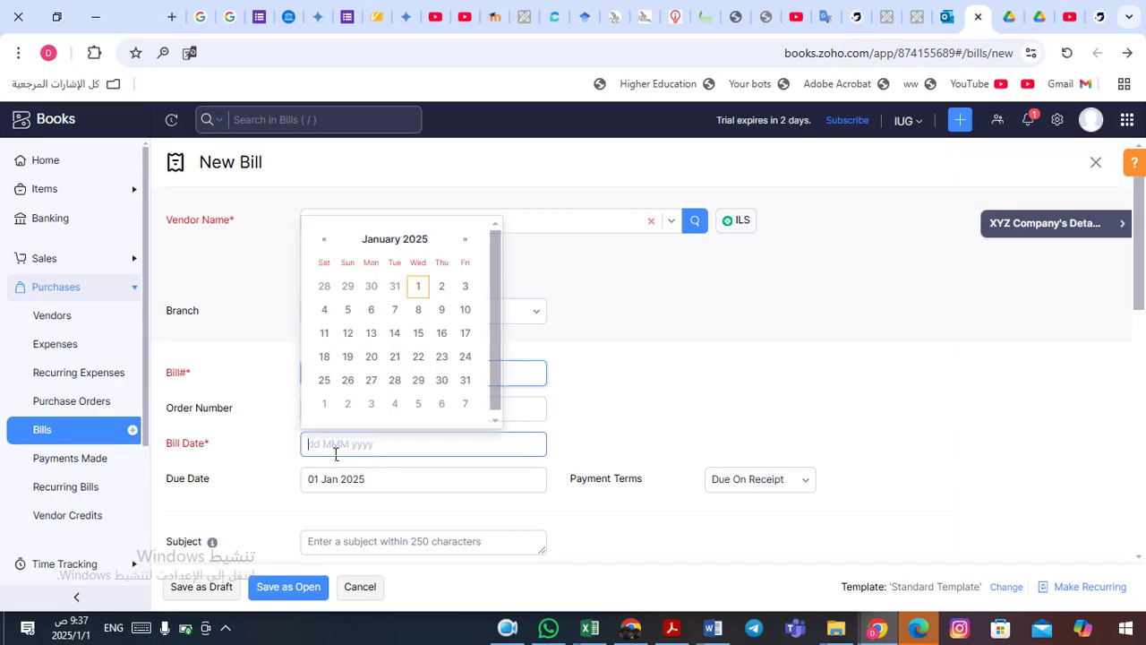
pyautogui.click(418, 287)
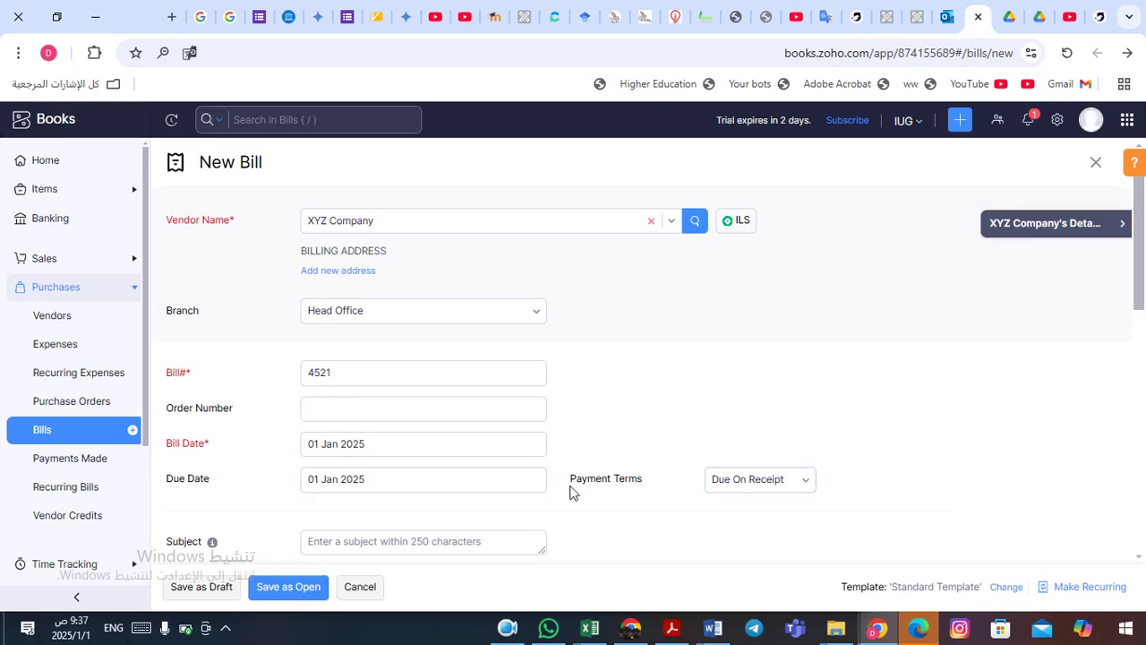
# - Set the bill's payment terms to Net 30
pyautogui.click(813, 487)
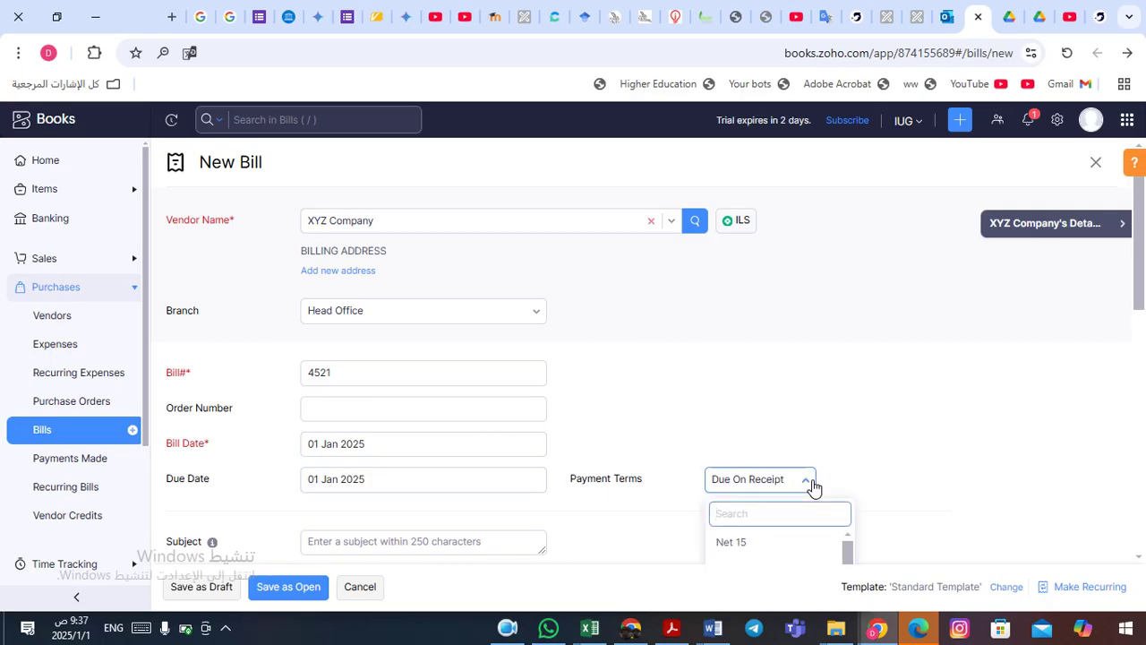
pyautogui.scroll(-1, 1141, 264)
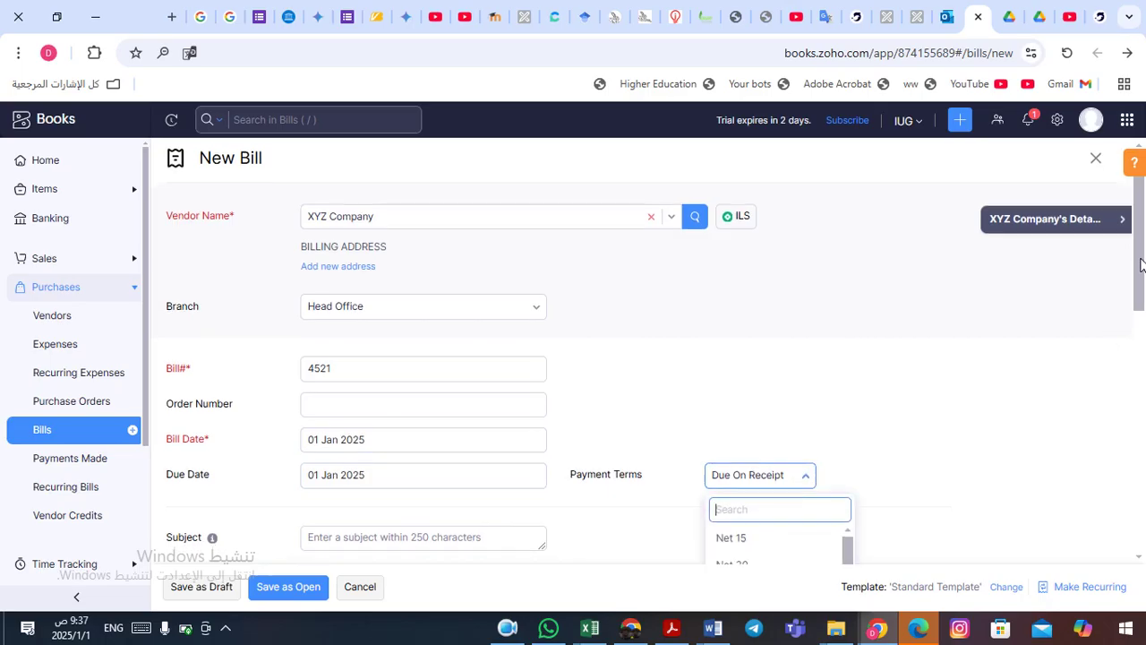
pyautogui.scroll(-3, 1141, 264)
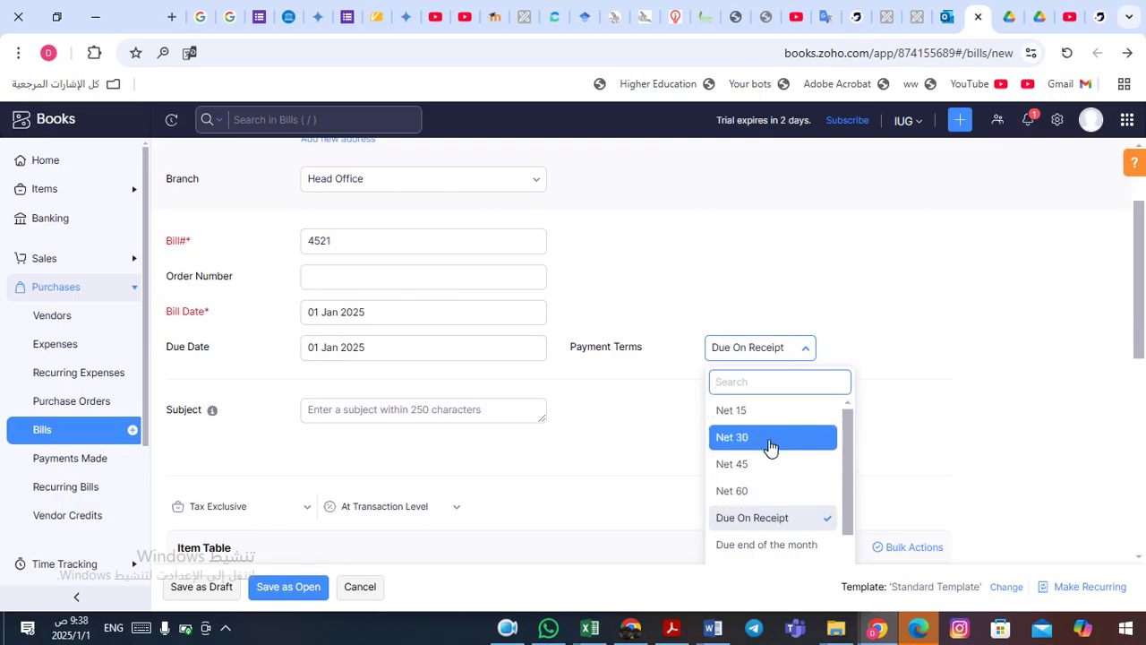
pyautogui.click(768, 444)
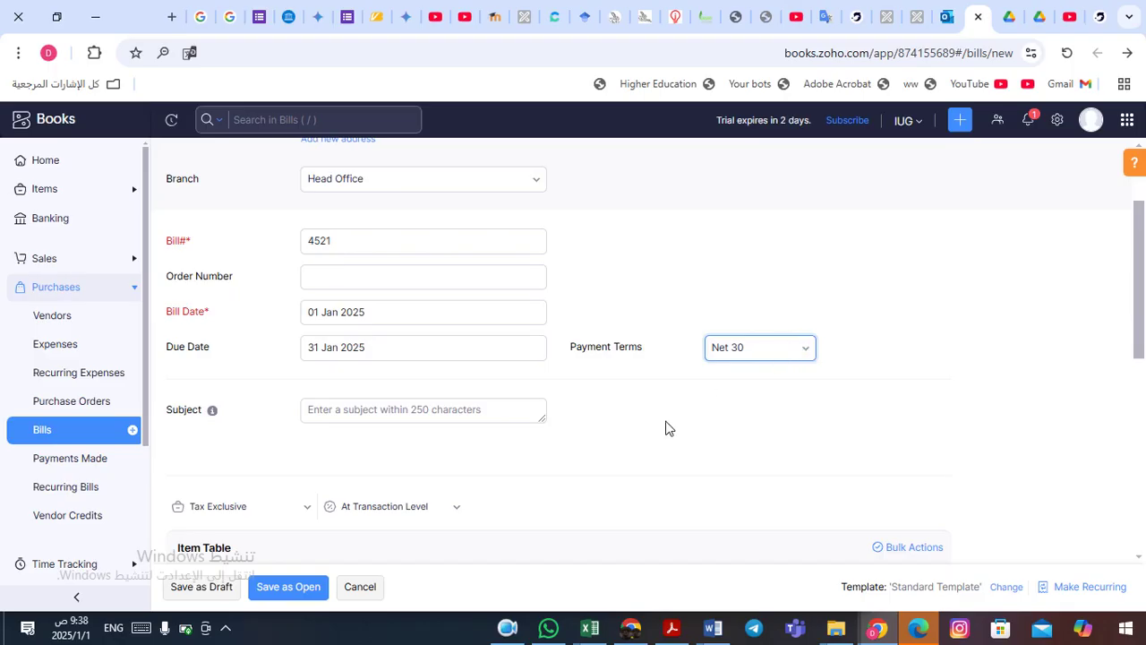
# - Enter the subject 'Purchase order for our customers' and scroll down to the item table
pyautogui.click(366, 420)
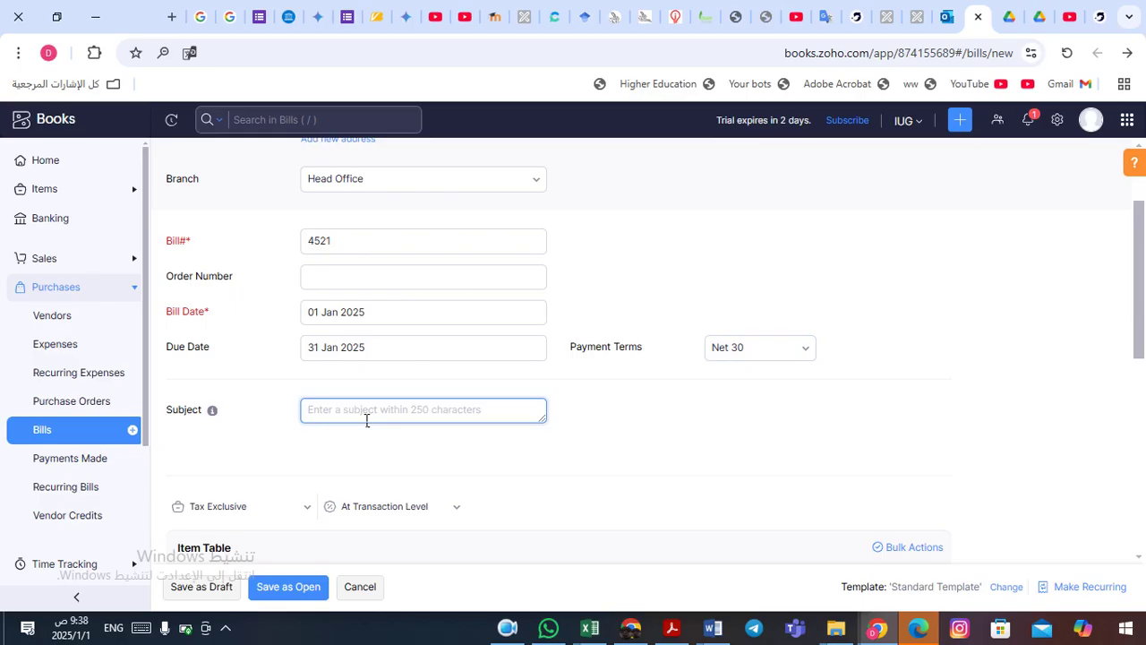
pyautogui.write('P')
pyautogui.press('BackSpace')
pyautogui.write('Purch')
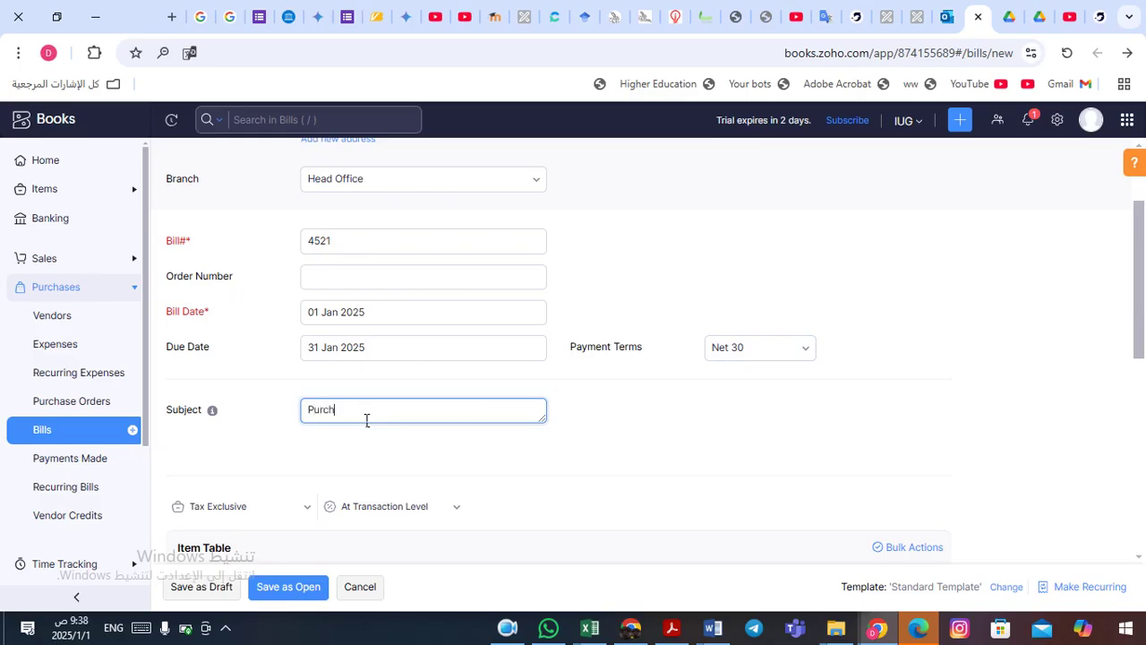
pyautogui.write('ase order for our customers')
pyautogui.click(534, 460)
pyautogui.scroll(-1, 537, 461)
pyautogui.scroll(-1, 536, 461)
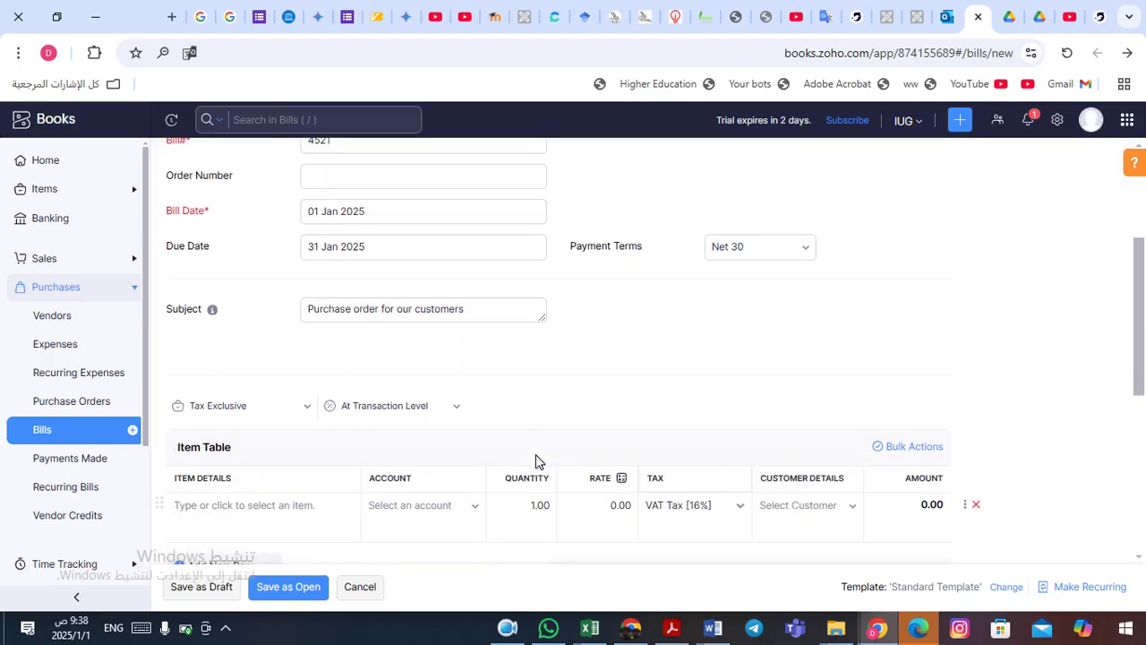
pyautogui.click(309, 407)
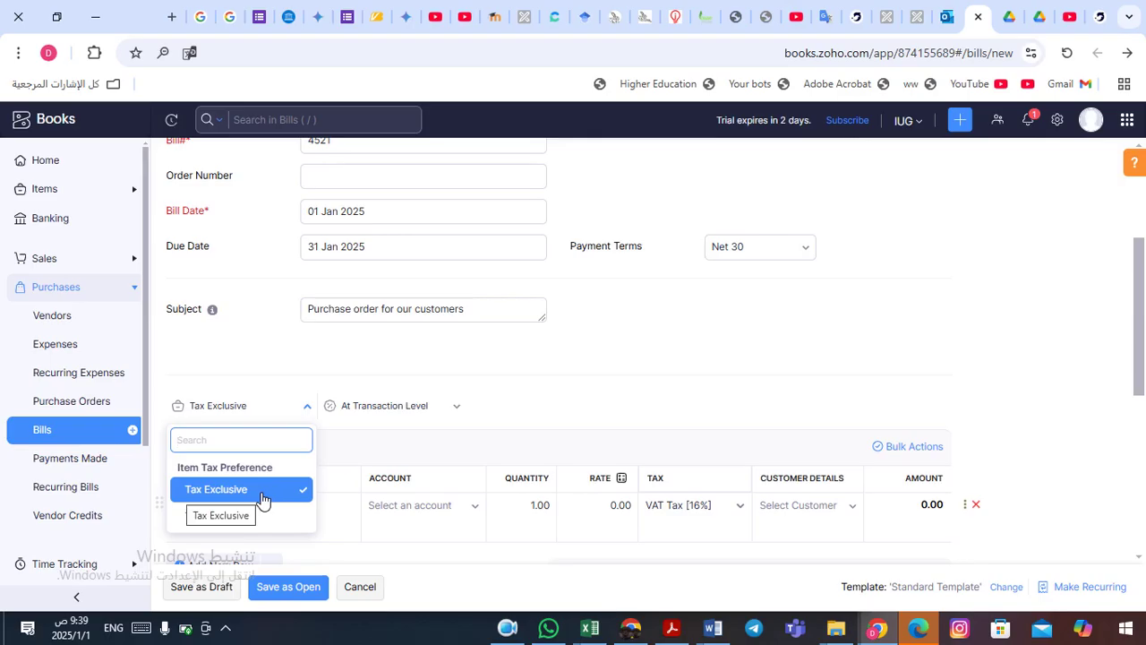
pyautogui.click(262, 494)
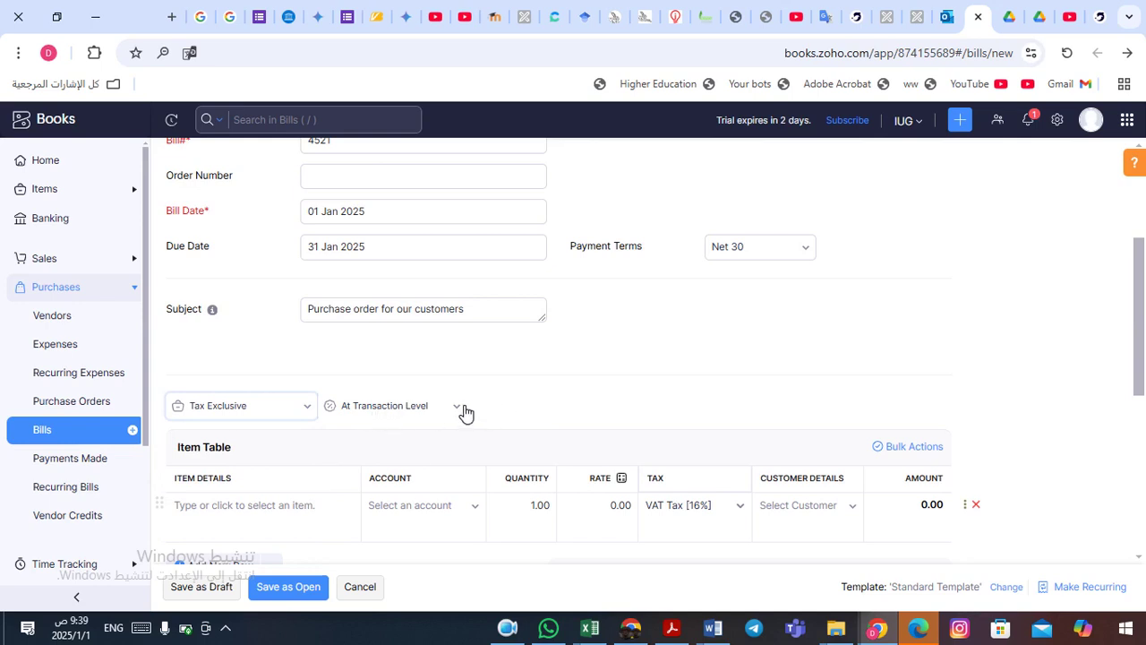
pyautogui.click(464, 410)
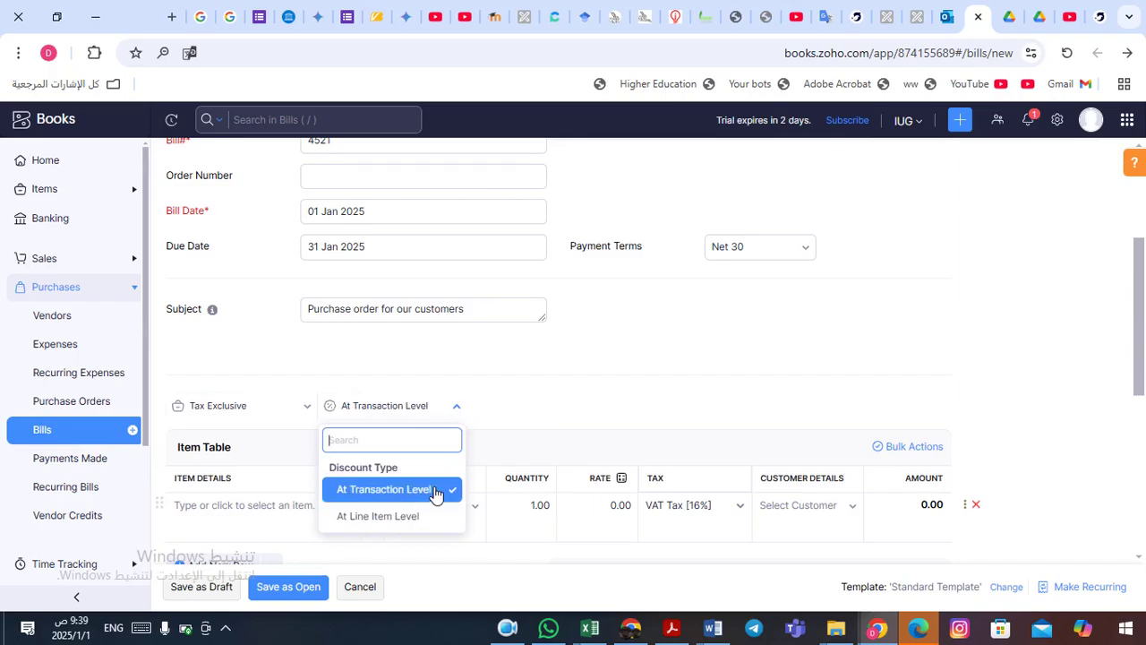
pyautogui.click(516, 392)
pyautogui.scroll(-2, 515, 392)
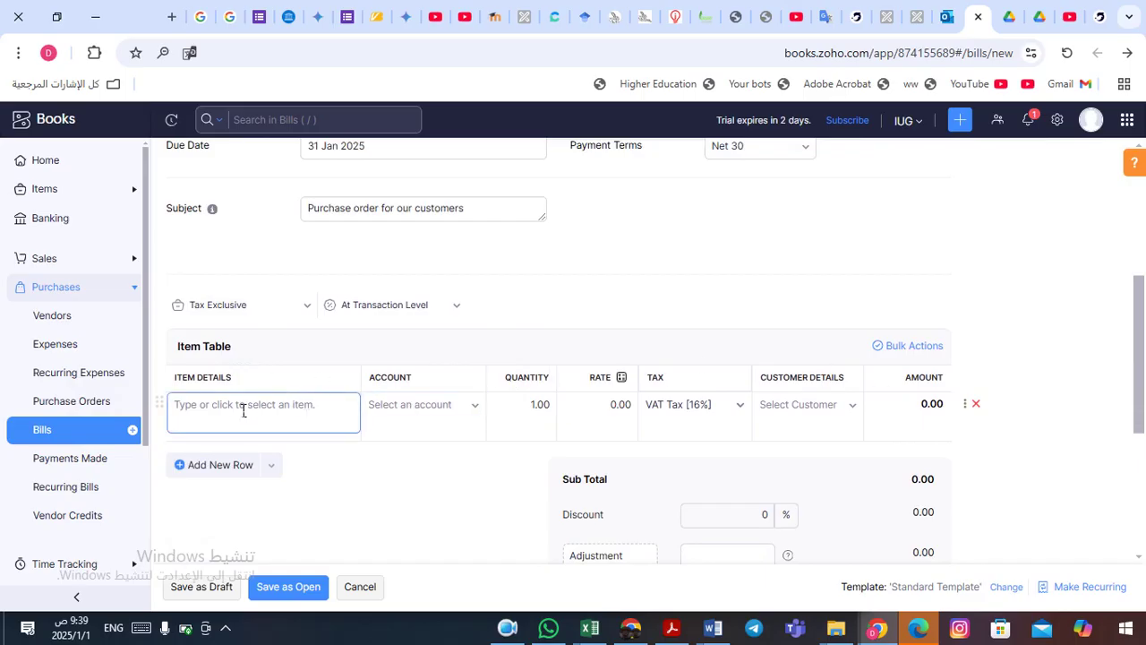
# - Open the first line's item list and close it without choosing an item
pyautogui.click(283, 410)
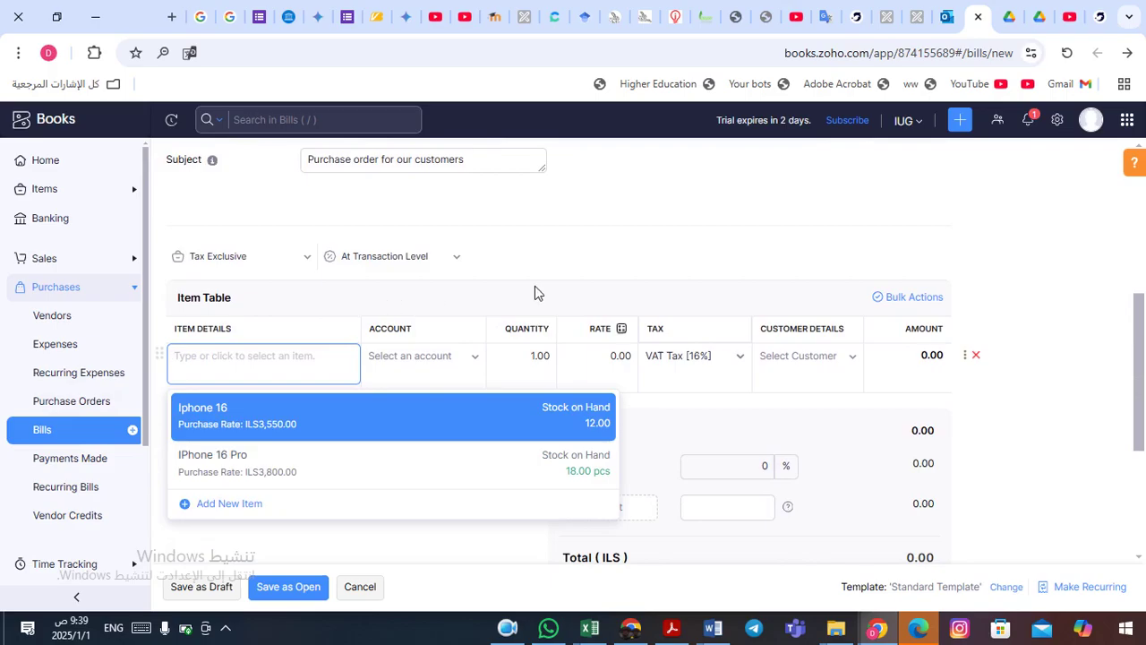
pyautogui.click(605, 269)
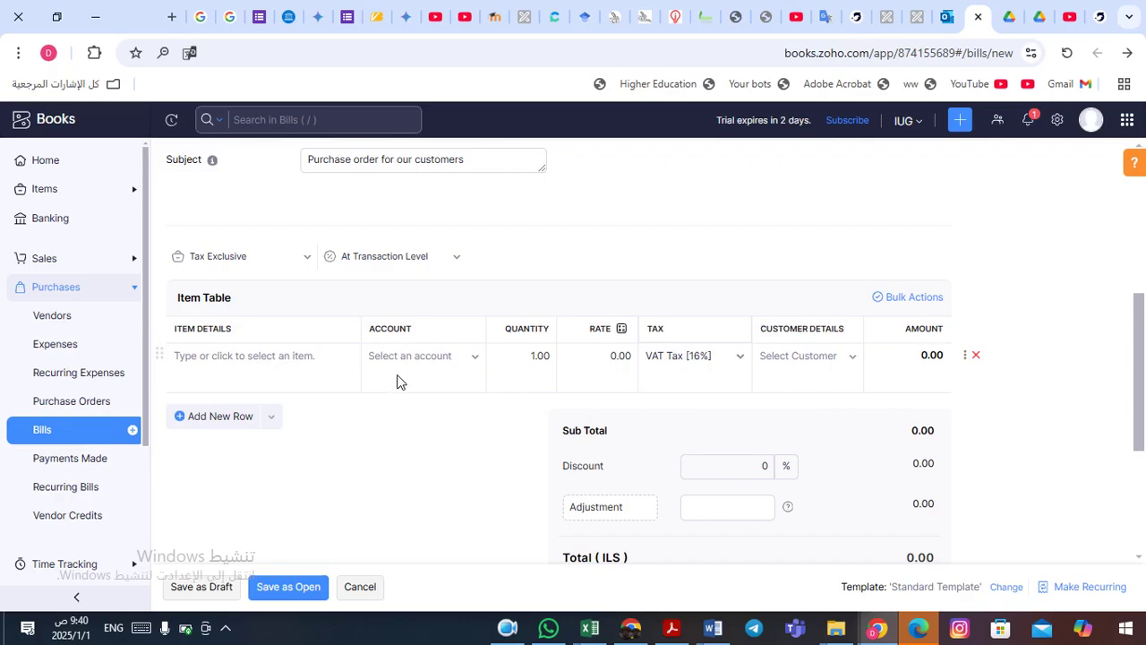
# - Browse the first line's account list, then show the Iphone 16 and IPhone 16 Pro item suggestions
pyautogui.click(481, 359)
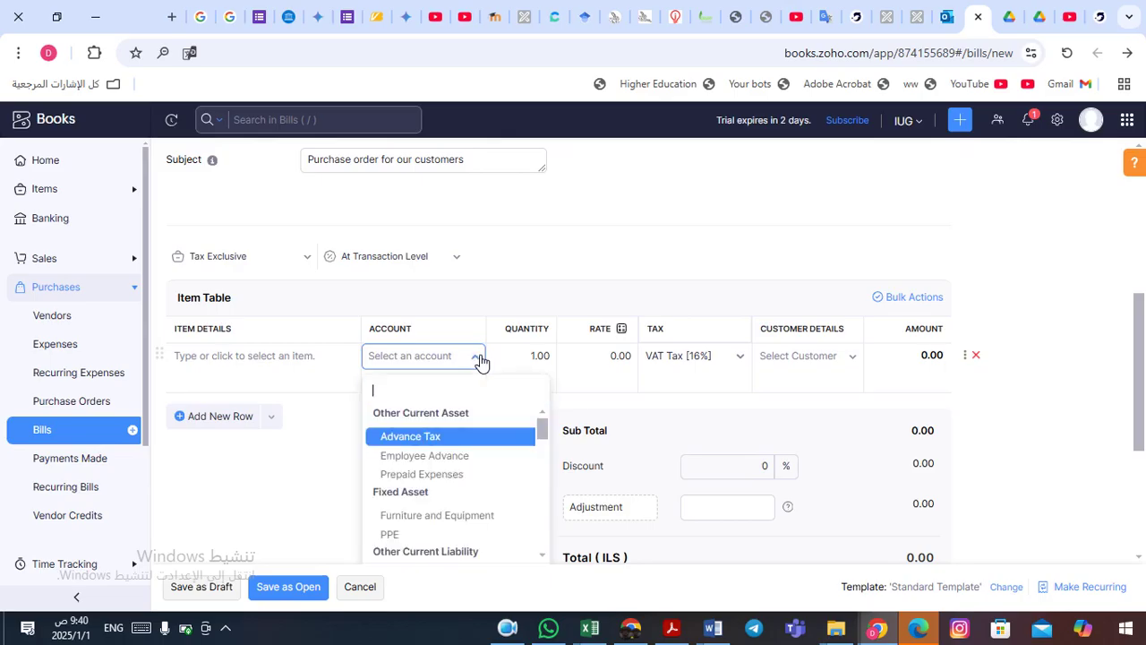
pyautogui.moveTo(544, 432)
pyautogui.mouseDown()
pyautogui.moveTo(545, 549)
pyautogui.moveTo(547, 414)
pyautogui.mouseUp()
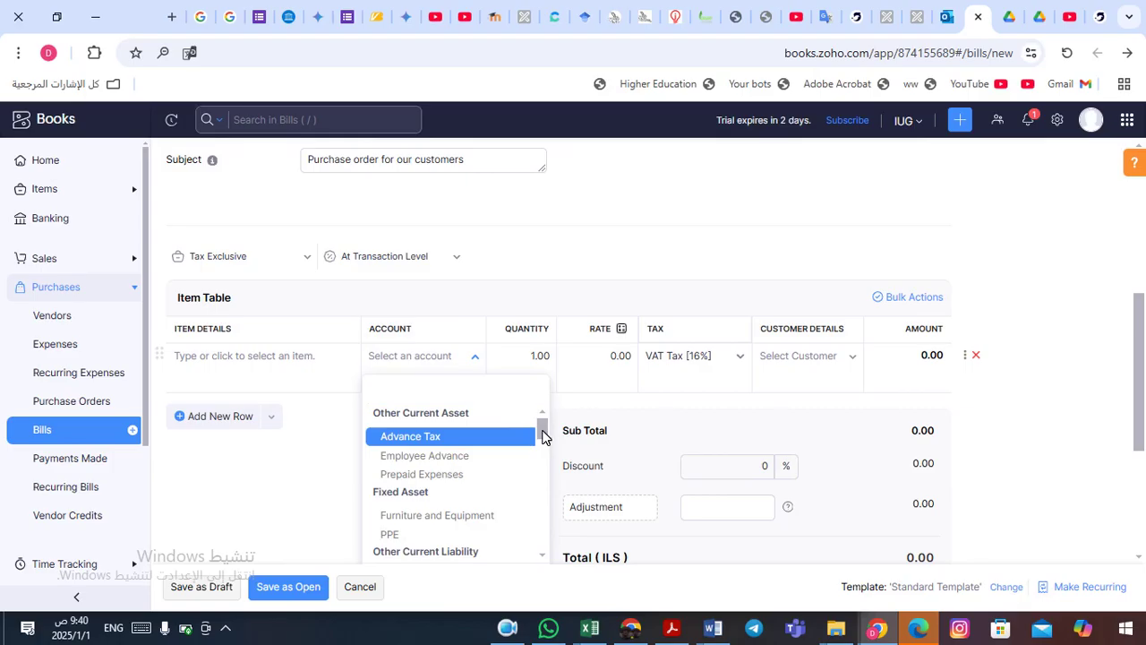
pyautogui.click(266, 357)
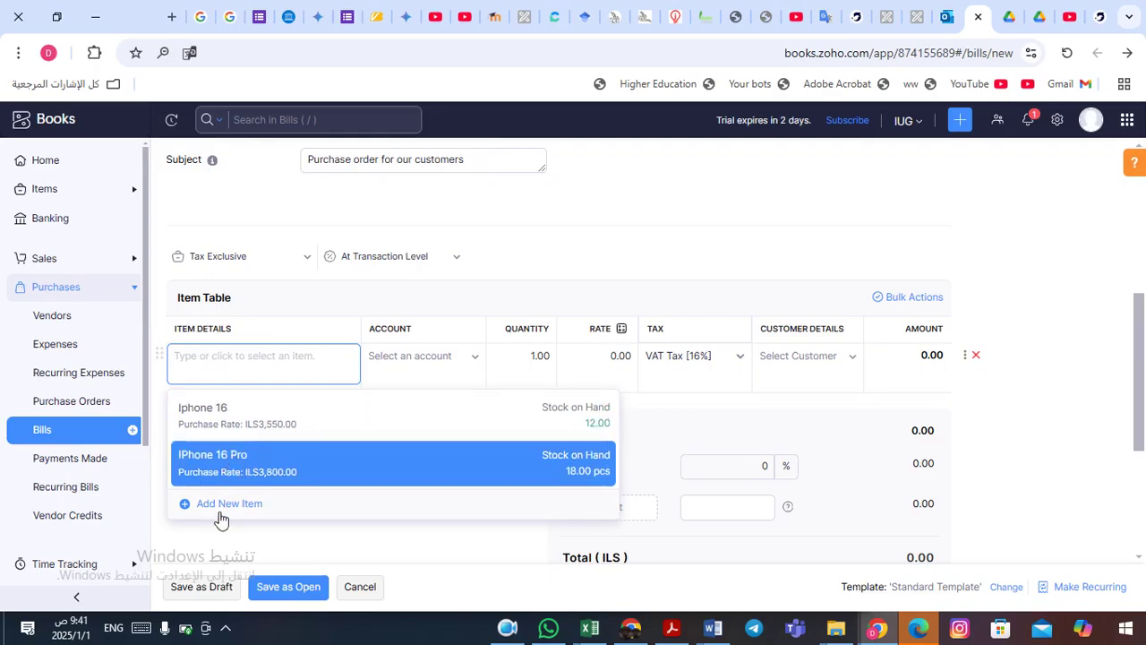
# - Add Iphone 16 on the first line with quantity 5 and rate changed from 3550 to 3500
pyautogui.click(250, 423)
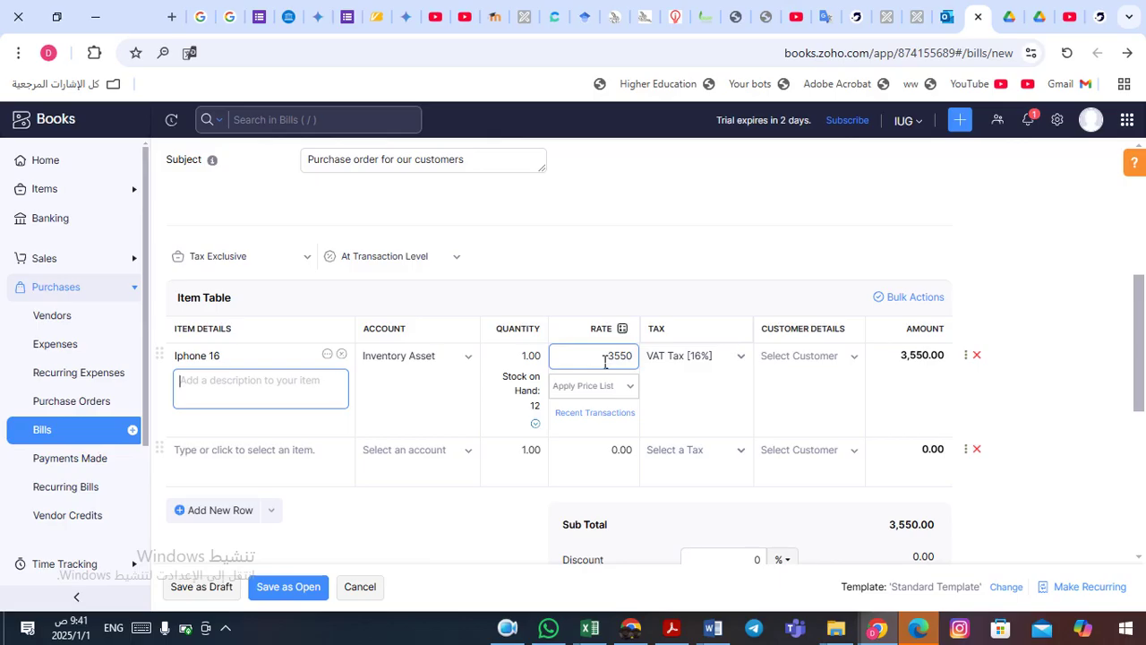
pyautogui.click(521, 361)
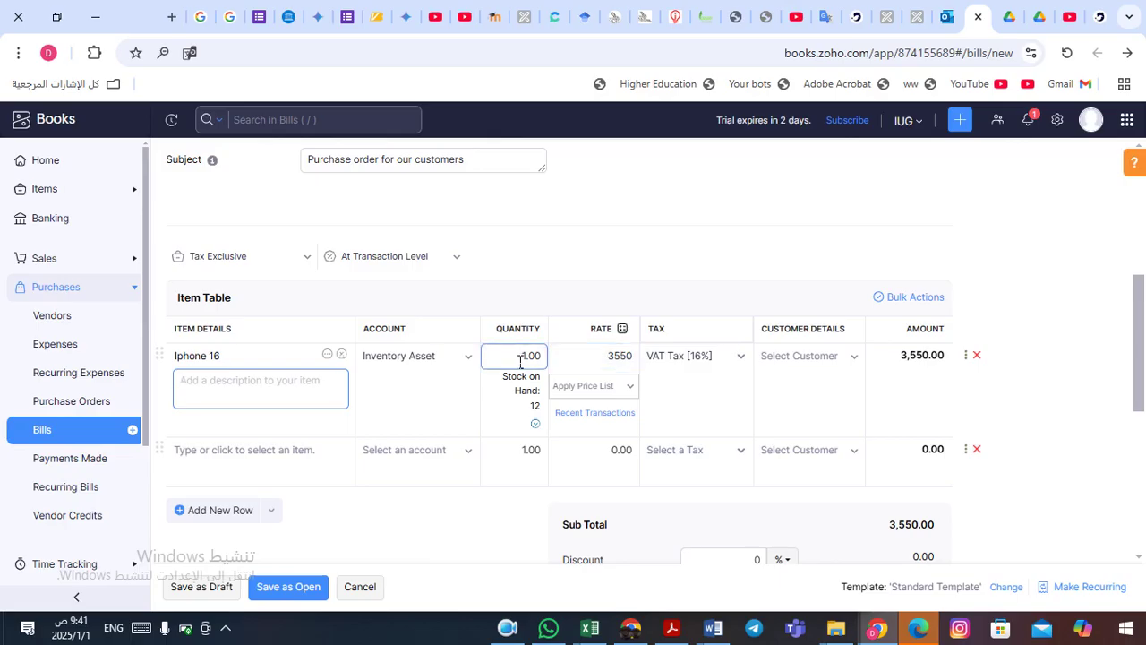
pyautogui.click(548, 359)
pyautogui.click(521, 361)
pyautogui.click(521, 359)
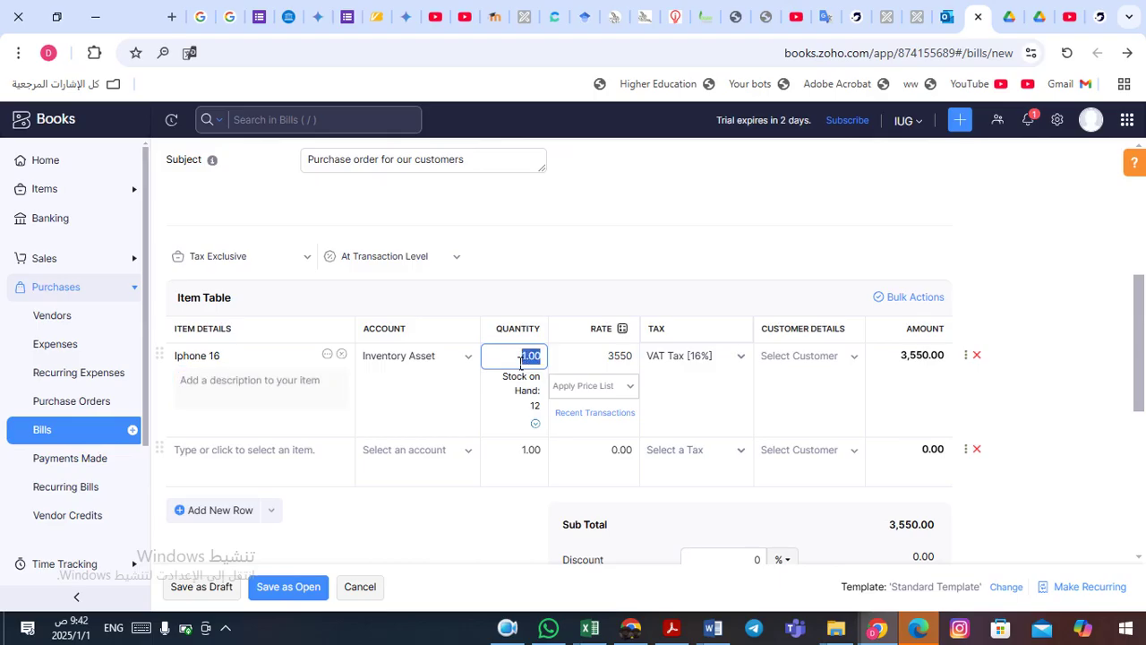
pyautogui.write('5')
pyautogui.click(579, 367)
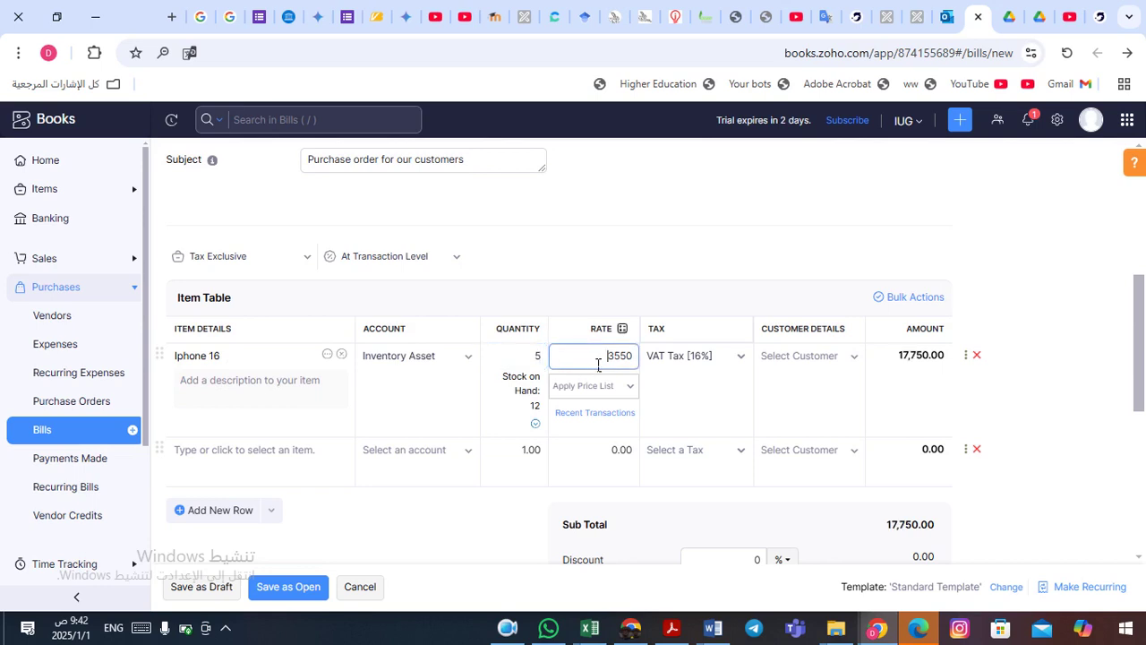
pyautogui.moveTo(612, 363); pyautogui.dragTo(658, 363)
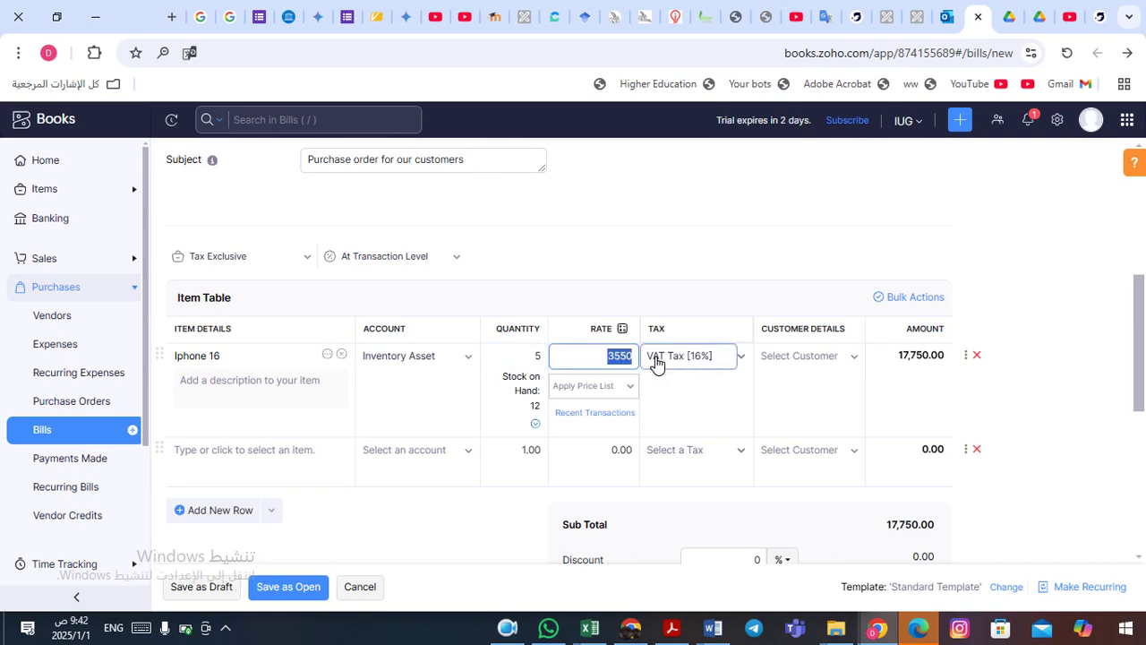
pyautogui.write('3500')
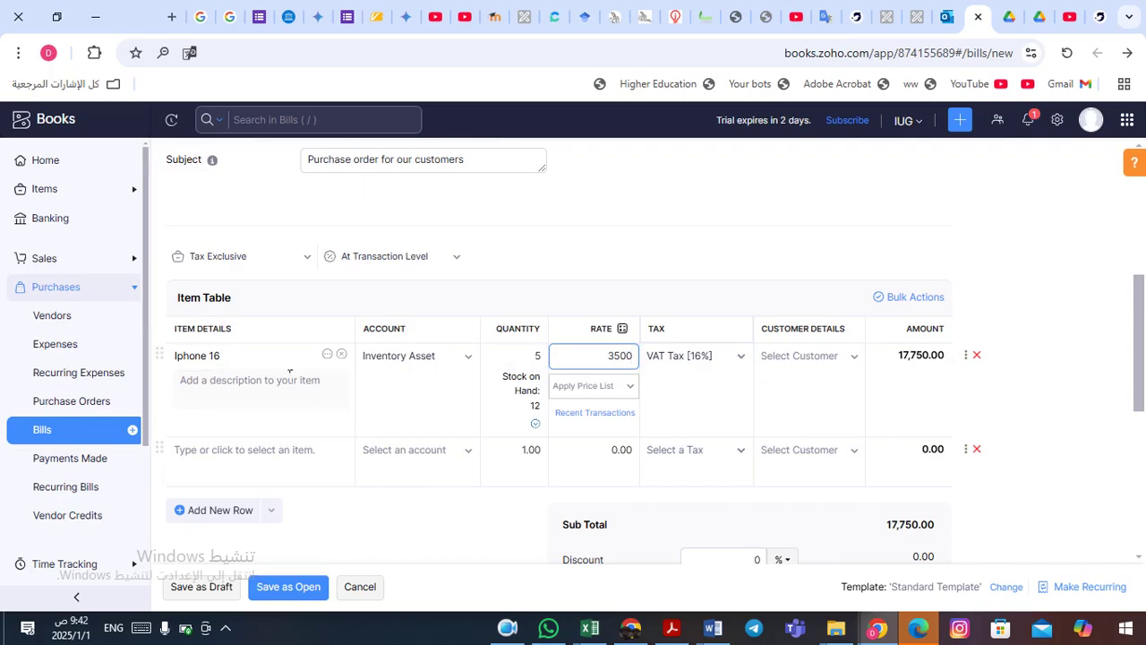
pyautogui.click(239, 458)
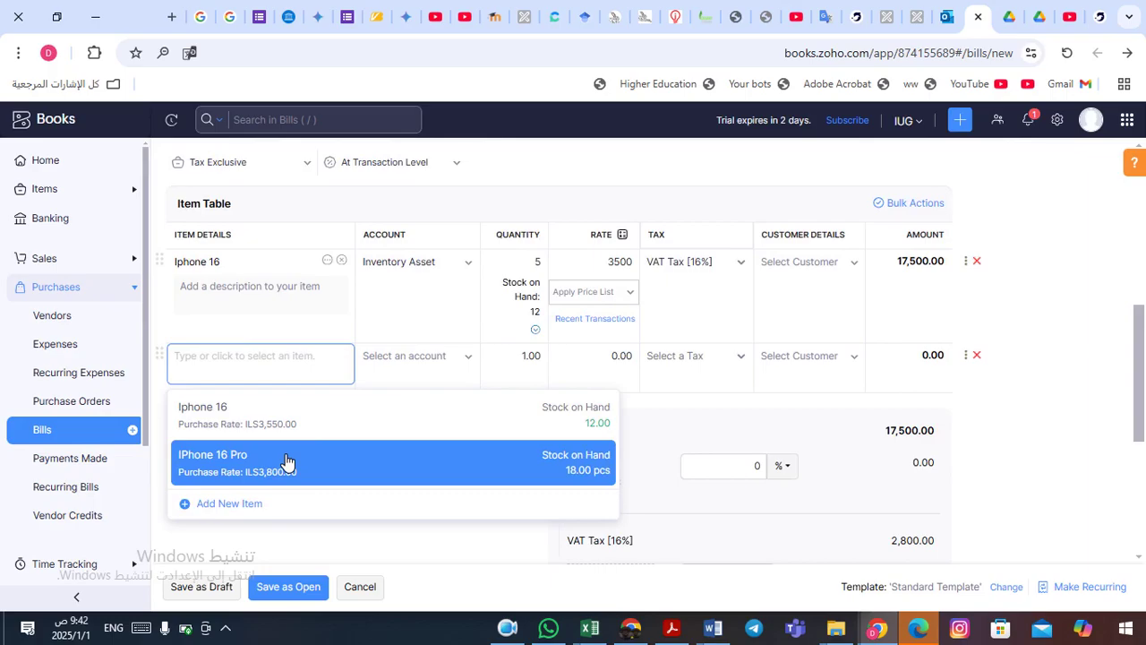
# - Add IPhone 16 Pro on the second line with quantity 4 and rate changed from 3800 to 3700
pyautogui.click(283, 457)
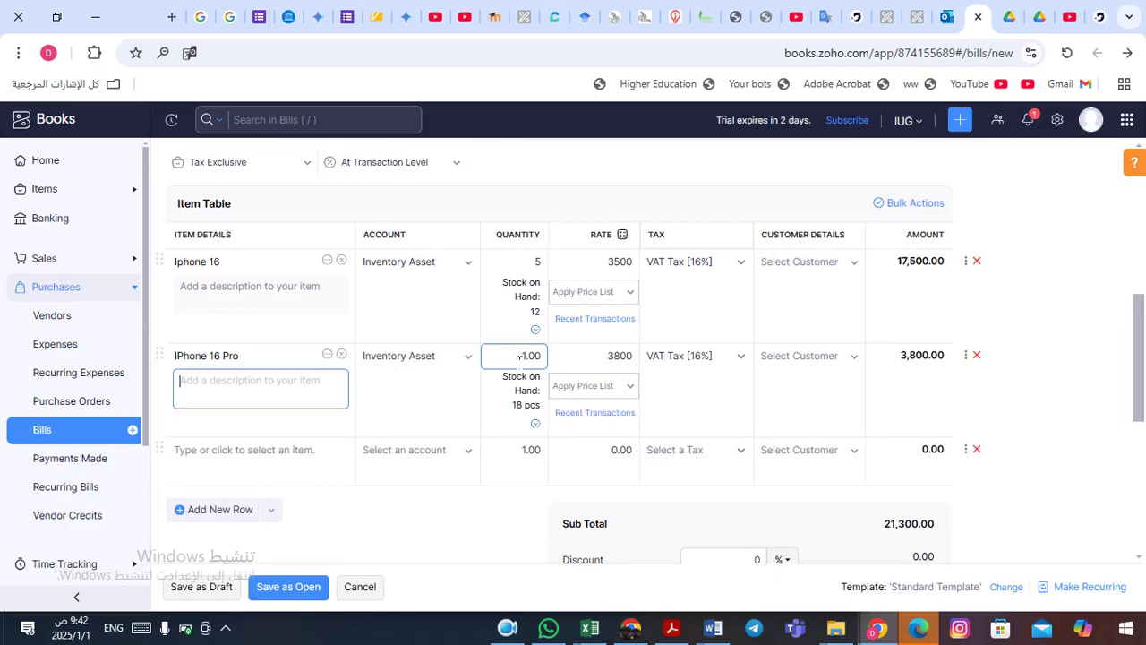
pyautogui.click(519, 356)
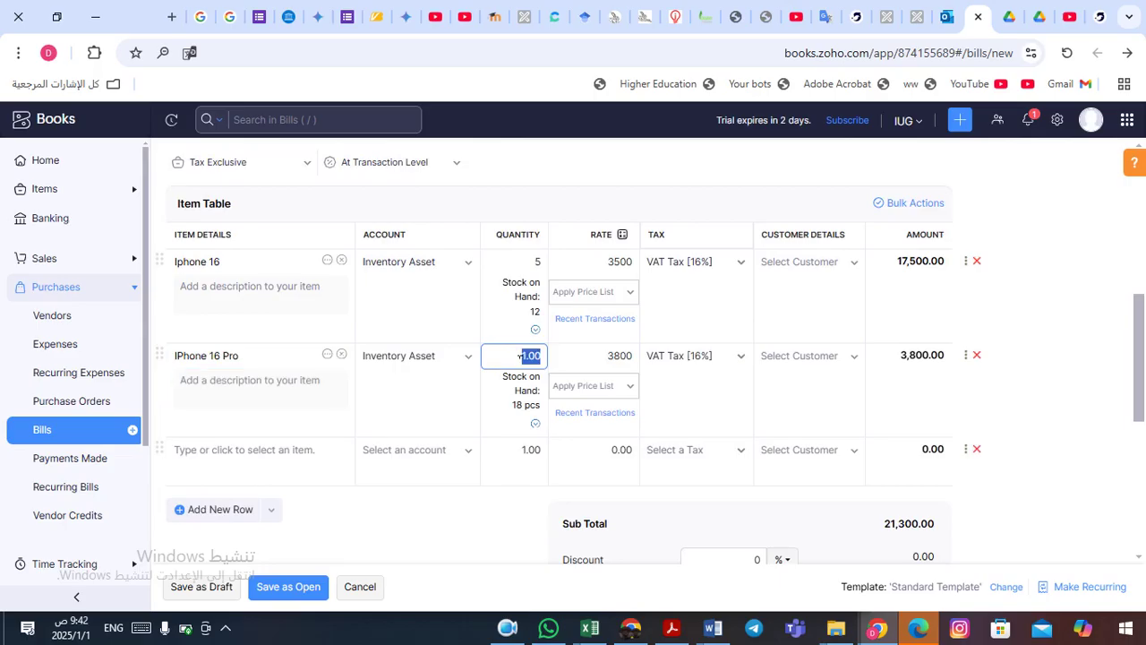
pyautogui.write('4')
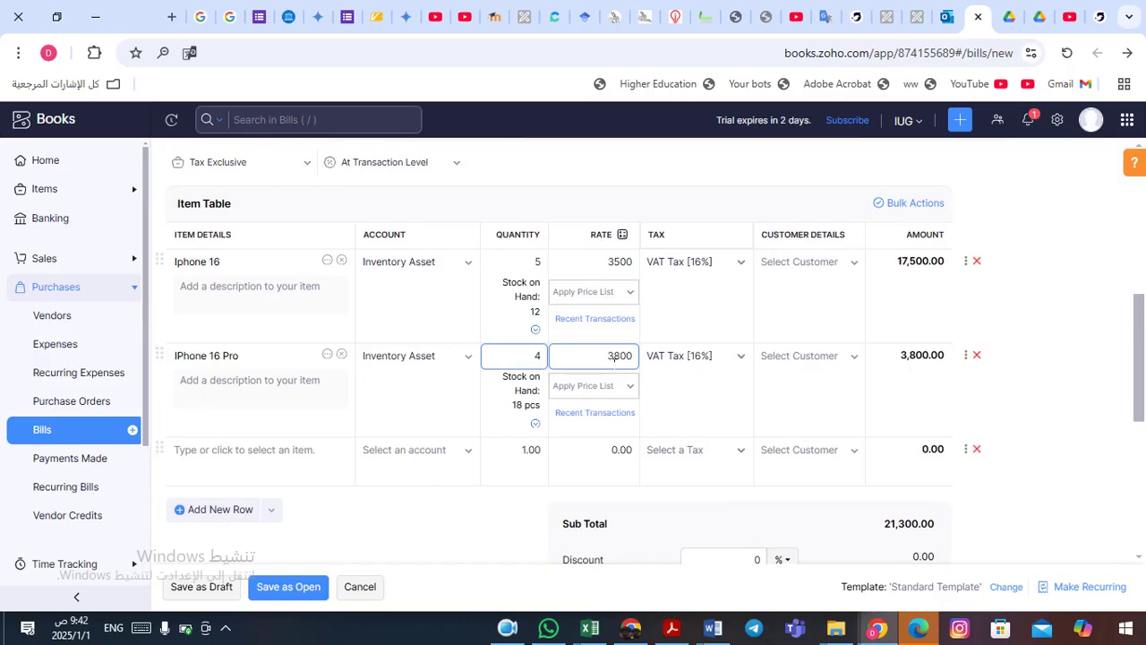
pyautogui.click(623, 356)
pyautogui.moveTo(613, 356); pyautogui.dragTo(622, 356)
pyautogui.write('7')
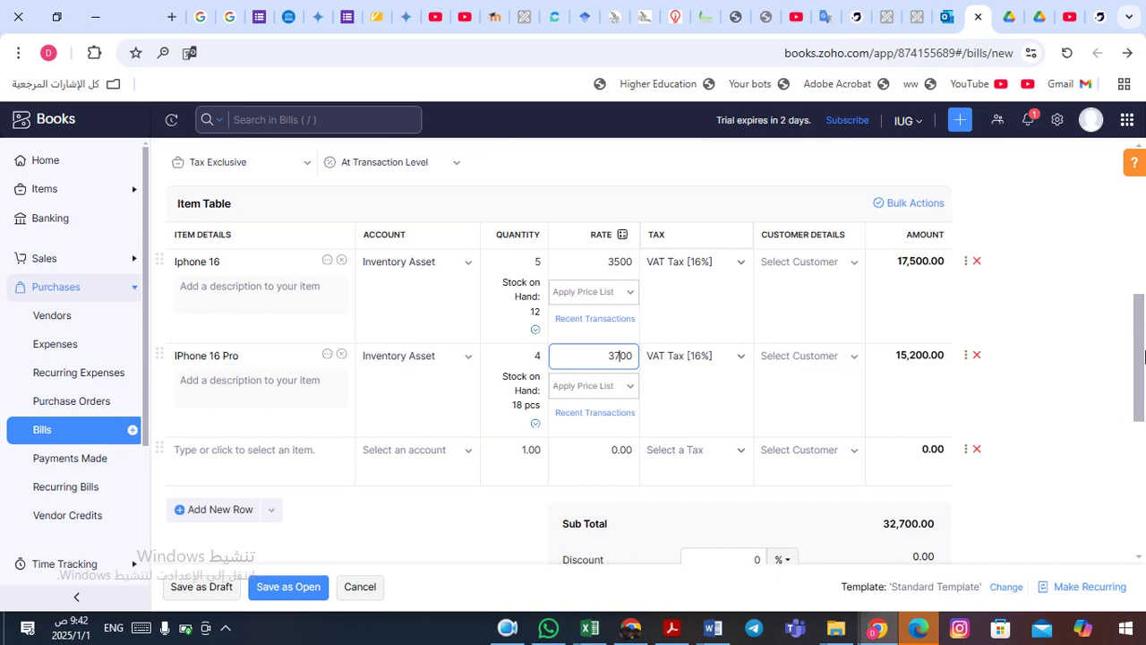
pyautogui.moveTo(1140, 344); pyautogui.dragTo(1142, 407)
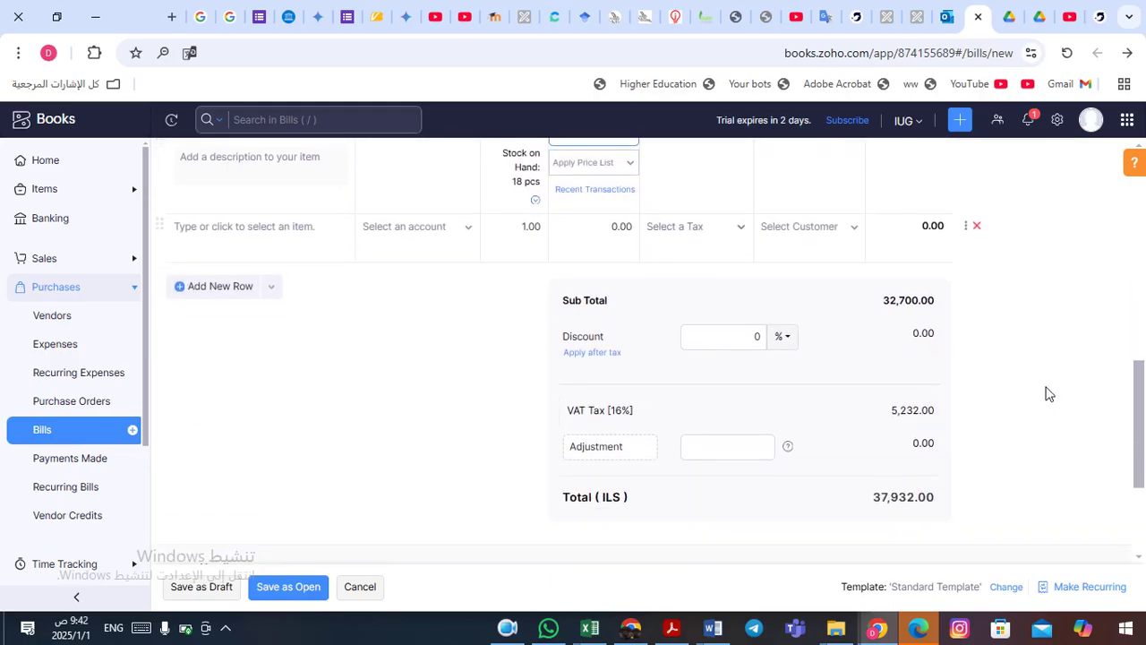
# - Apply a 2% percentage discount to the bill
pyautogui.click(792, 345)
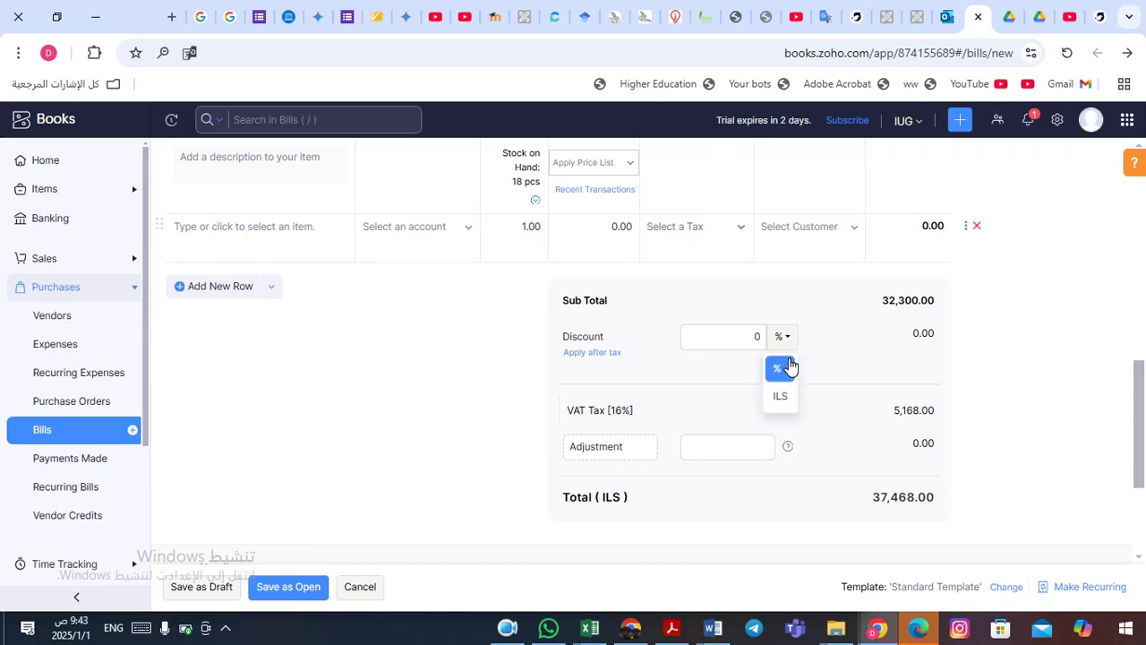
pyautogui.click(792, 339)
pyautogui.click(754, 337)
pyautogui.doubleClick(758, 338)
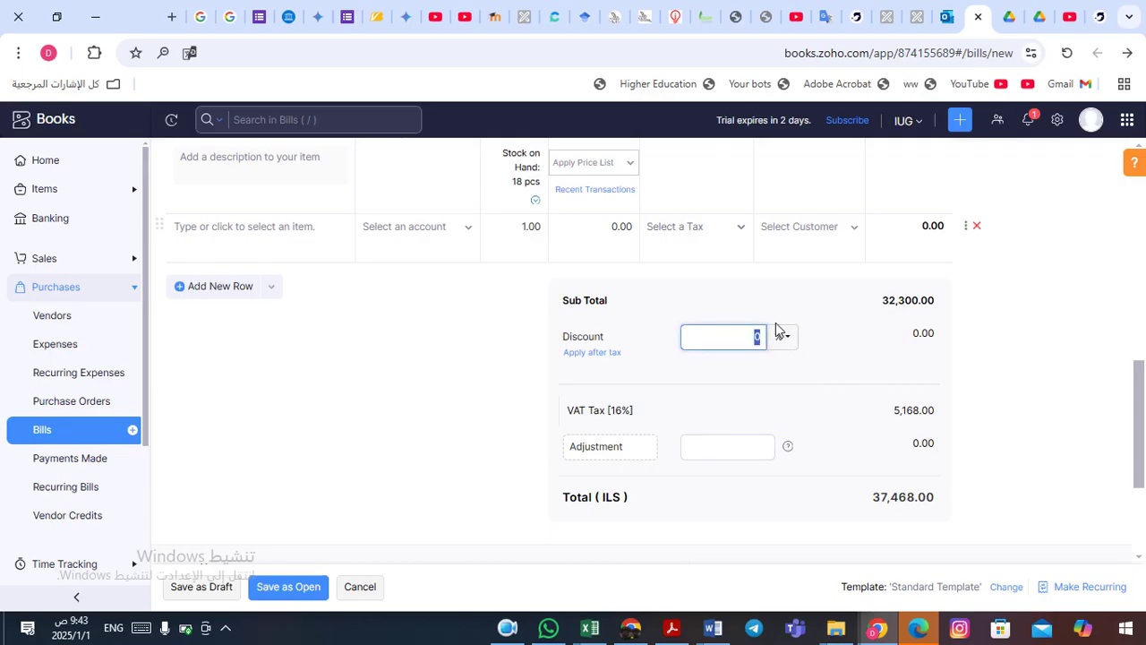
pyautogui.write('2')
pyautogui.press('Tab')
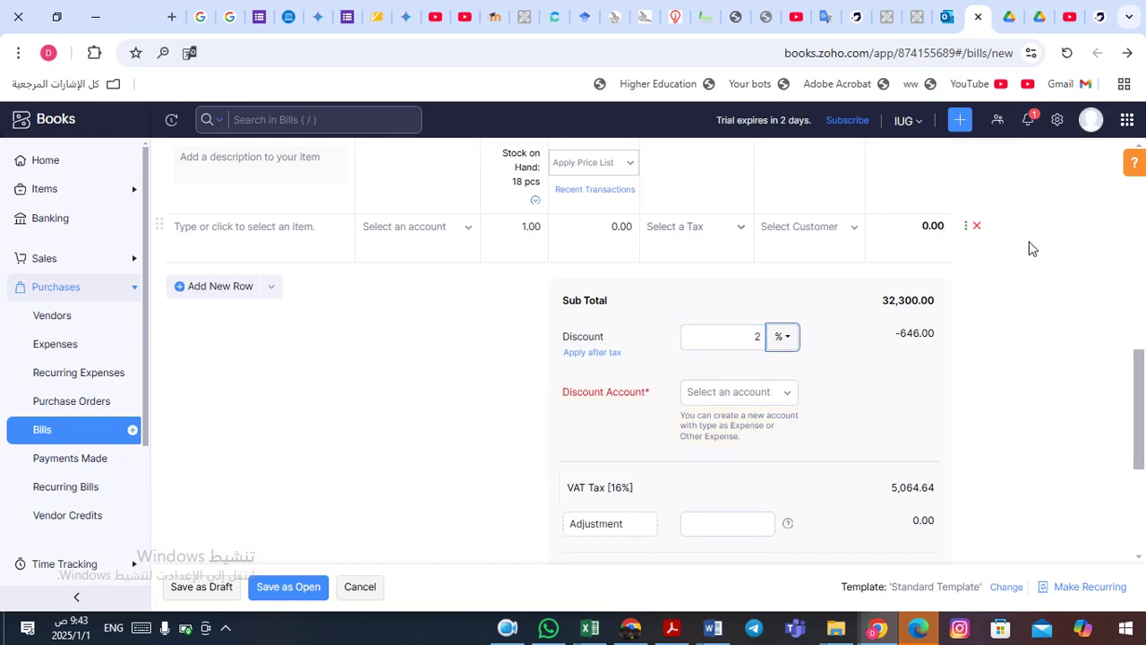
# - Book the discount to the Purchase Discounts account
pyautogui.click(794, 394)
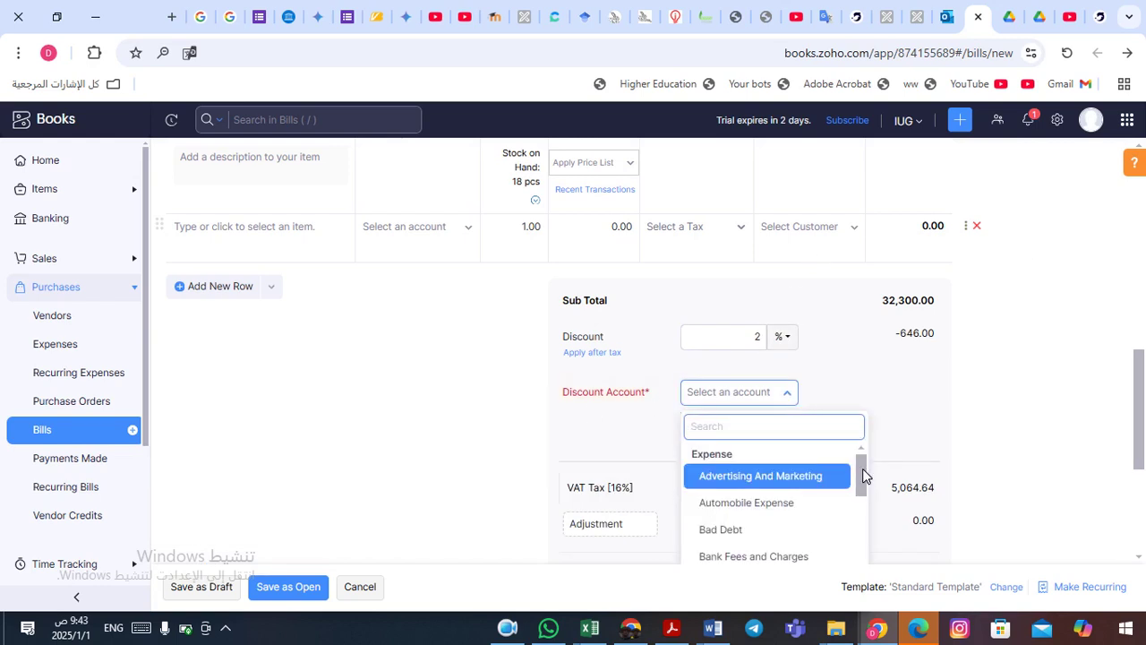
pyautogui.write('di')
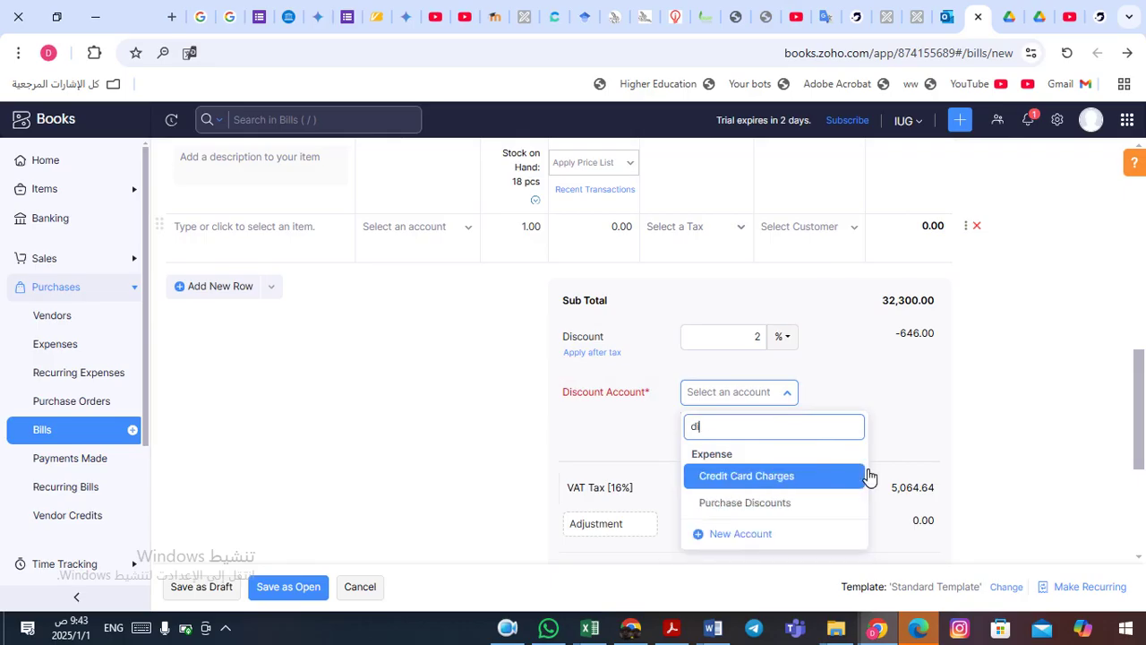
pyautogui.click(785, 508)
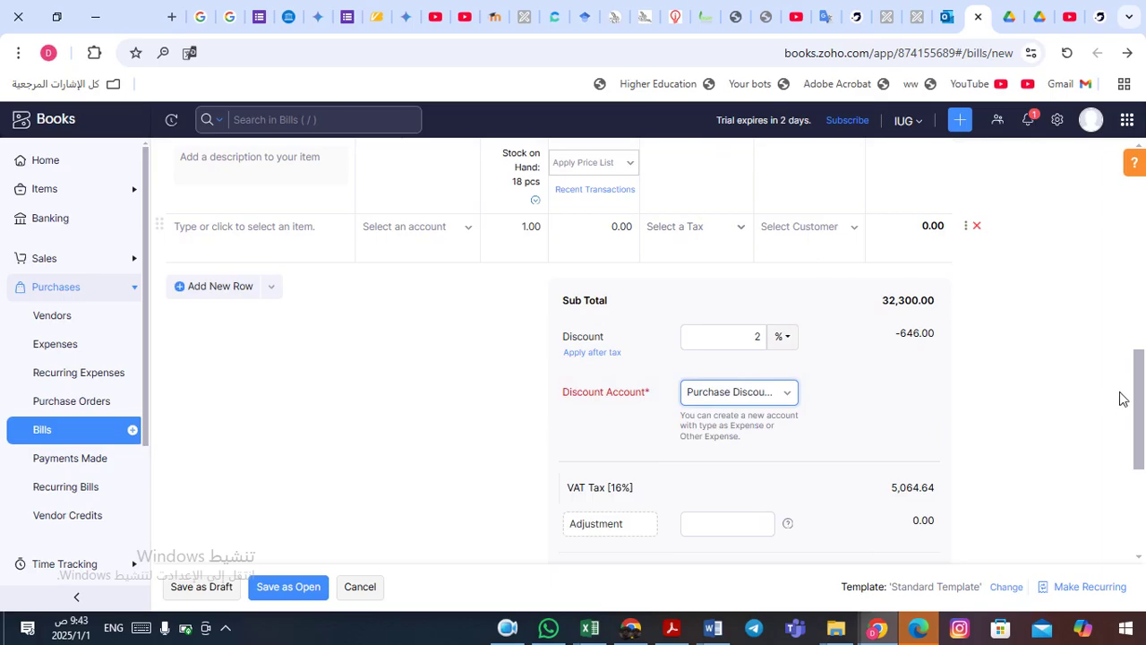
pyautogui.moveTo(1141, 390); pyautogui.dragTo(1139, 389)
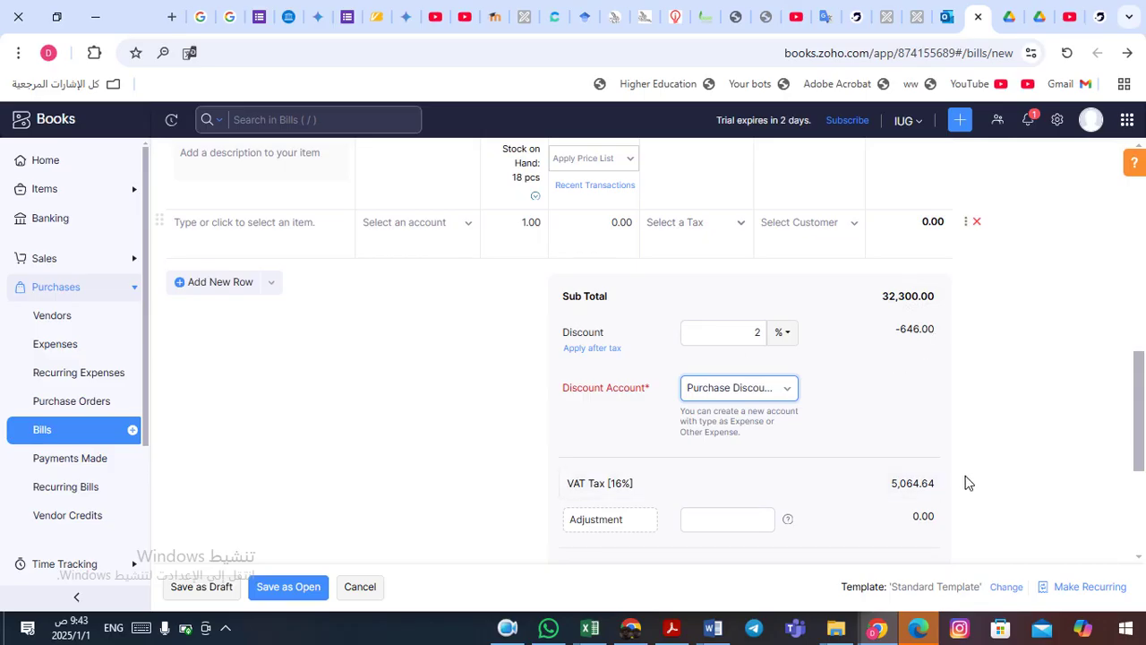
pyautogui.scroll(-1, 1142, 421)
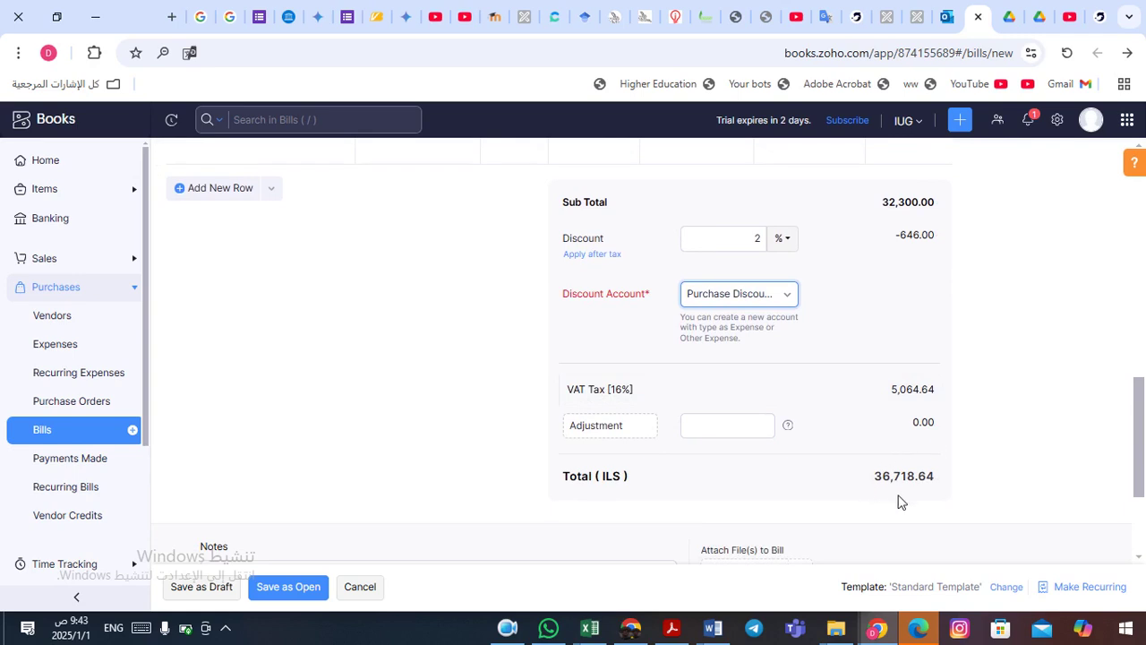
pyautogui.moveTo(1141, 395); pyautogui.dragTo(1145, 460)
pyautogui.click(397, 398)
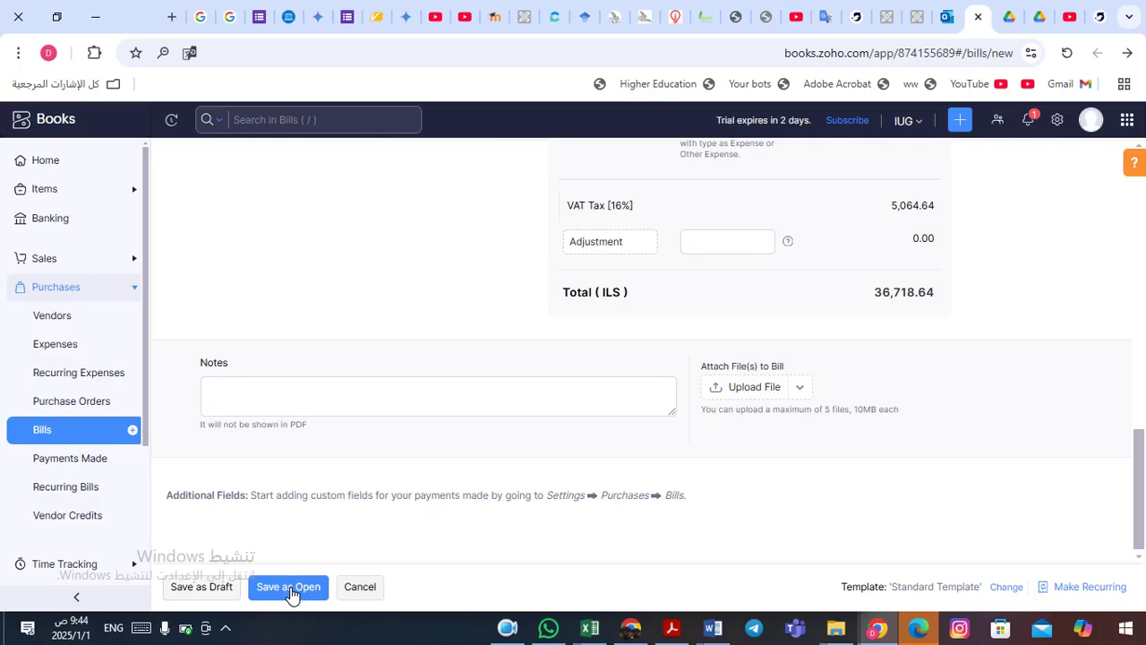
# - Save the XYZ Company bill as Open and show its PDF options
pyautogui.click(290, 594)
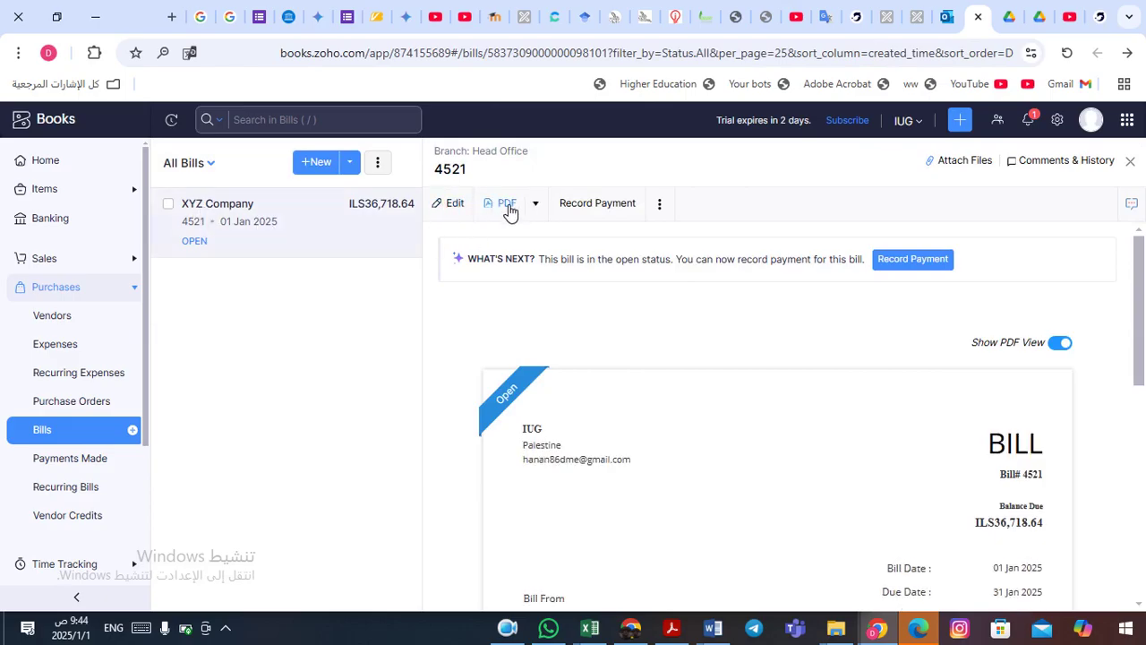
pyautogui.click(538, 208)
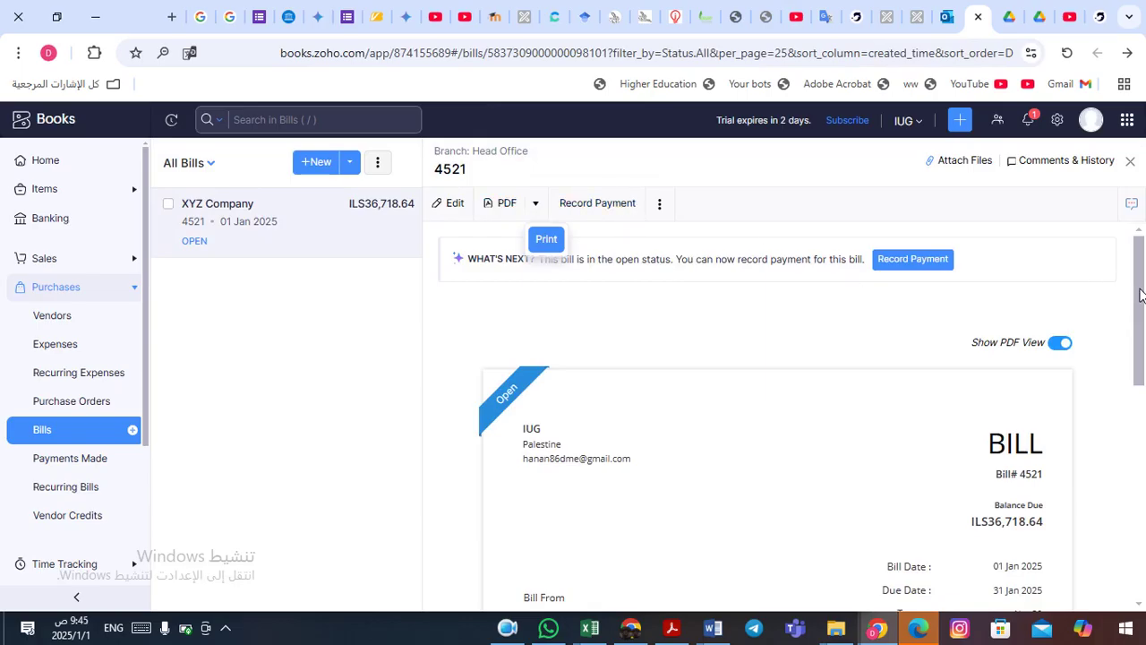
pyautogui.moveTo(1140, 296); pyautogui.dragTo(1142, 339)
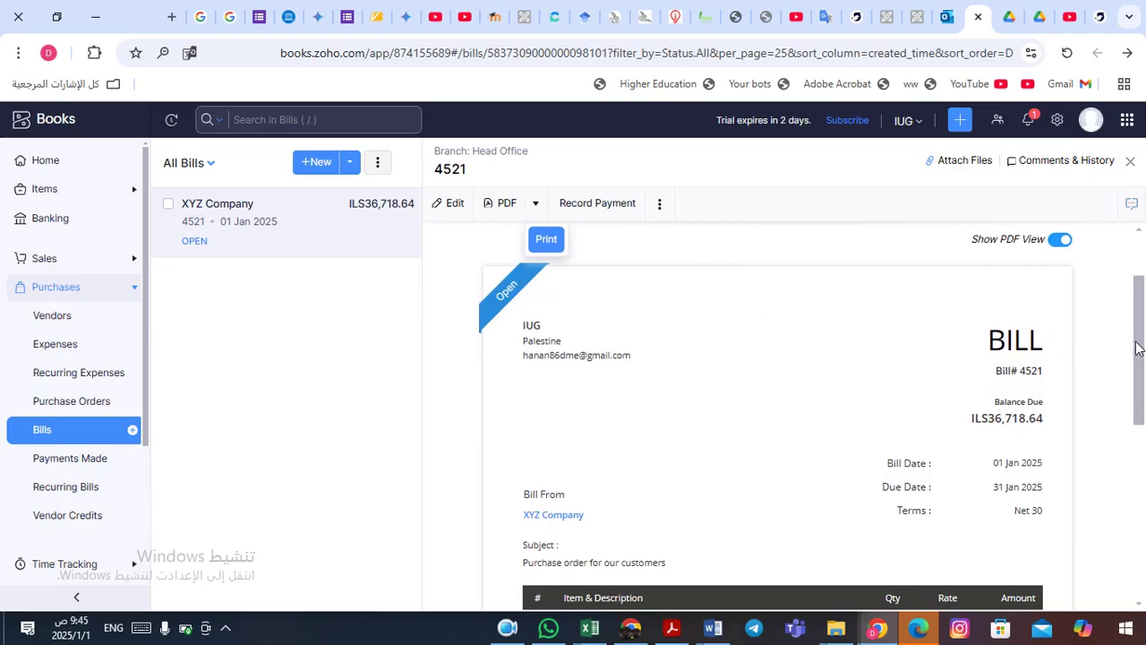
pyautogui.moveTo(1141, 347); pyautogui.dragTo(1143, 428)
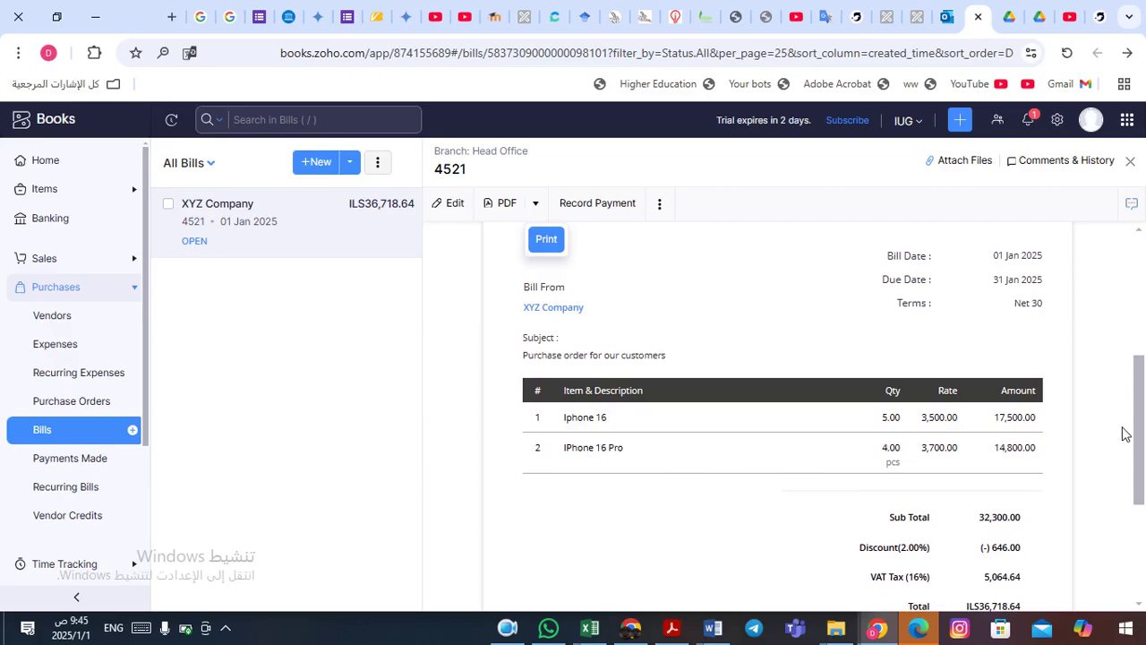
pyautogui.scroll(-2, 1141, 414)
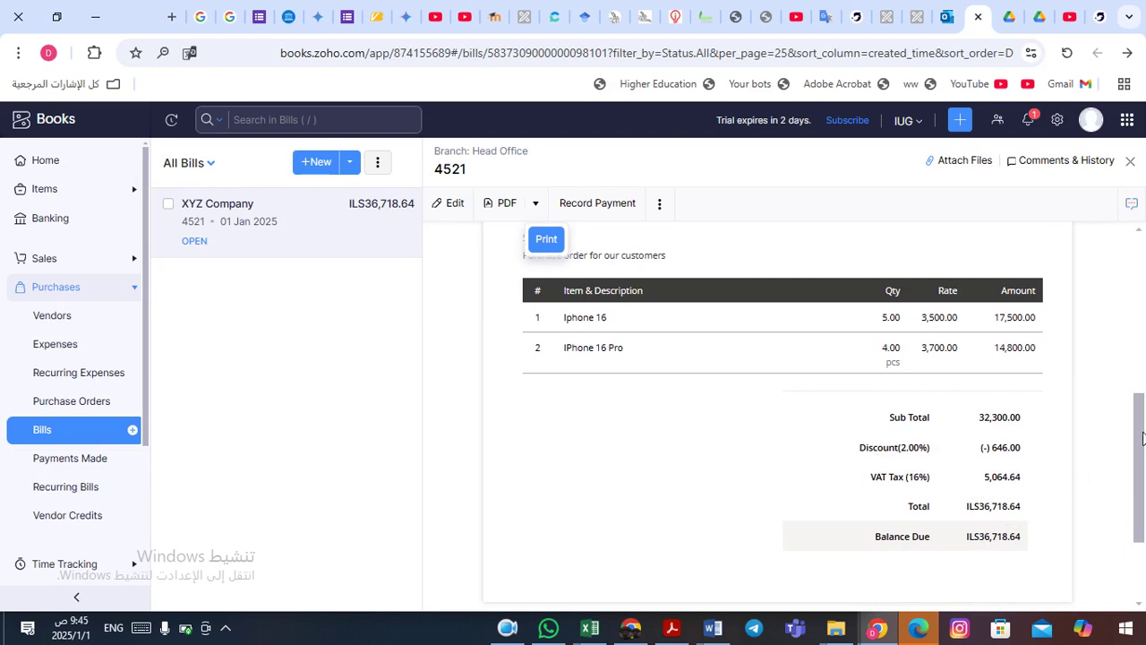
pyautogui.scroll(-1, 1139, 436)
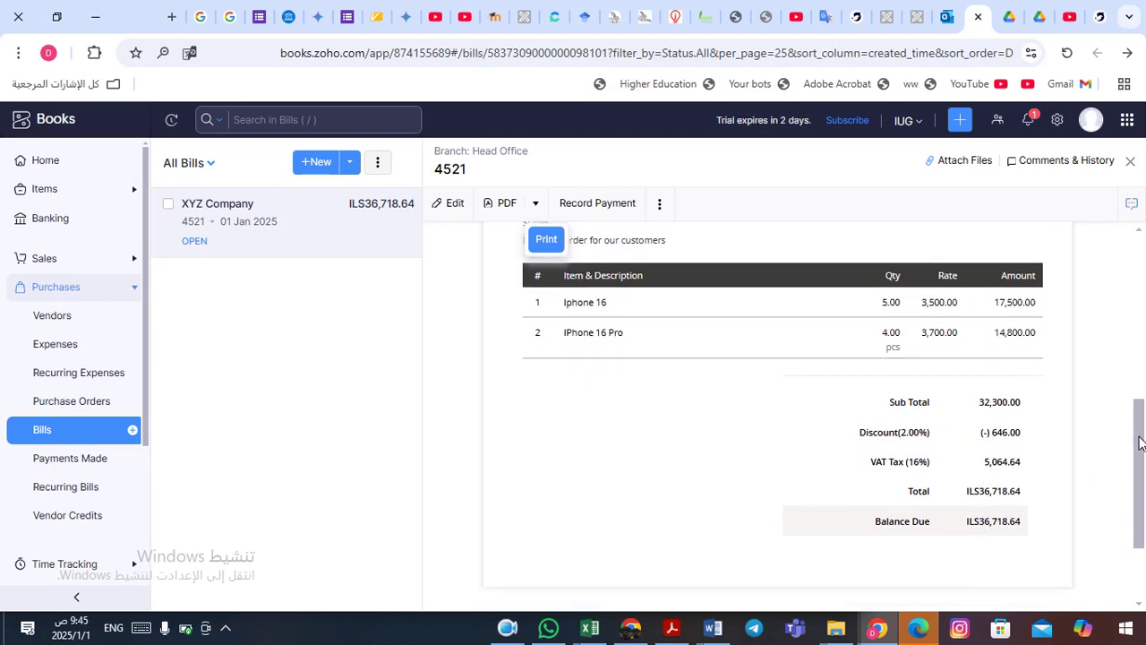
pyautogui.moveTo(1143, 430); pyautogui.dragTo(1123, 299)
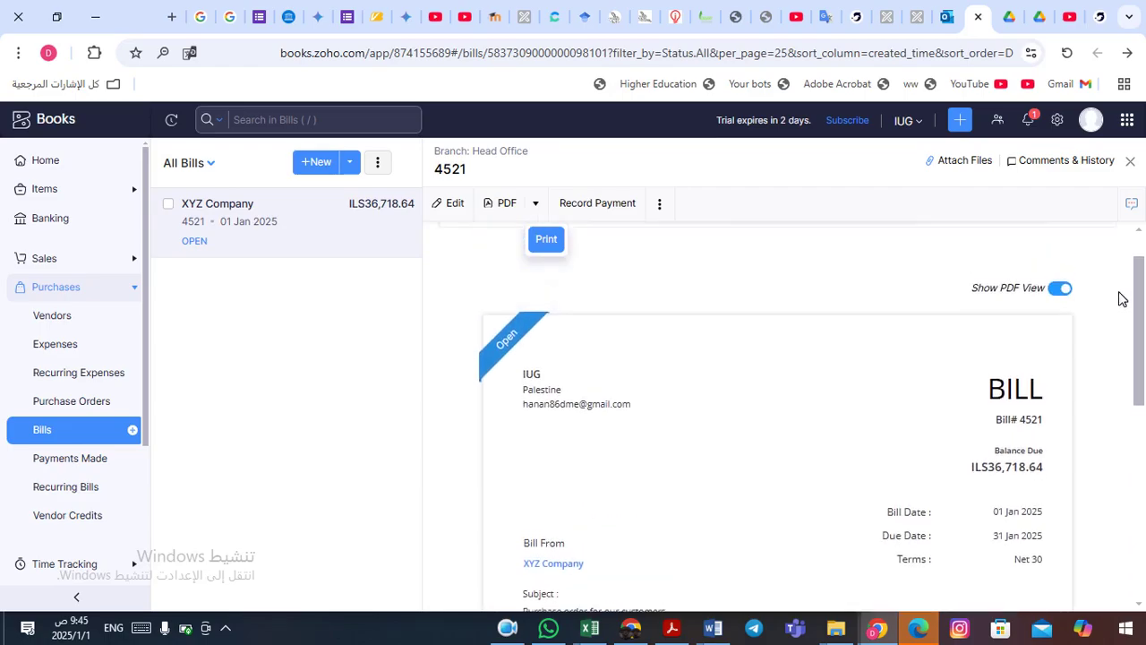
pyautogui.moveTo(1126, 320); pyautogui.dragTo(1108, 278)
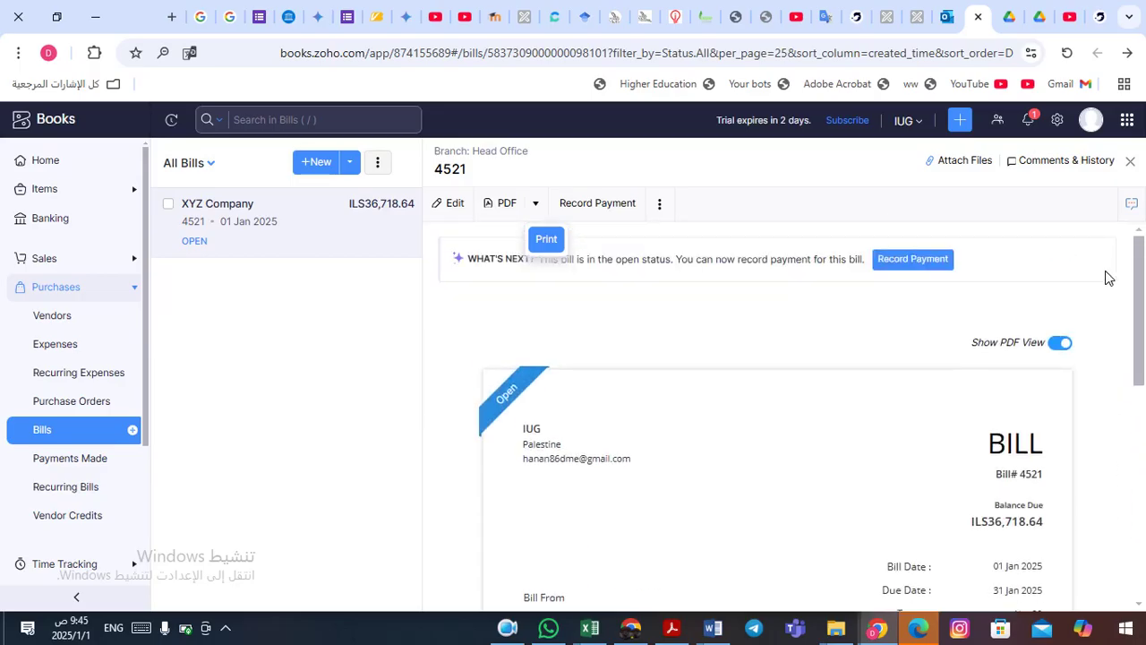
pyautogui.click(615, 214)
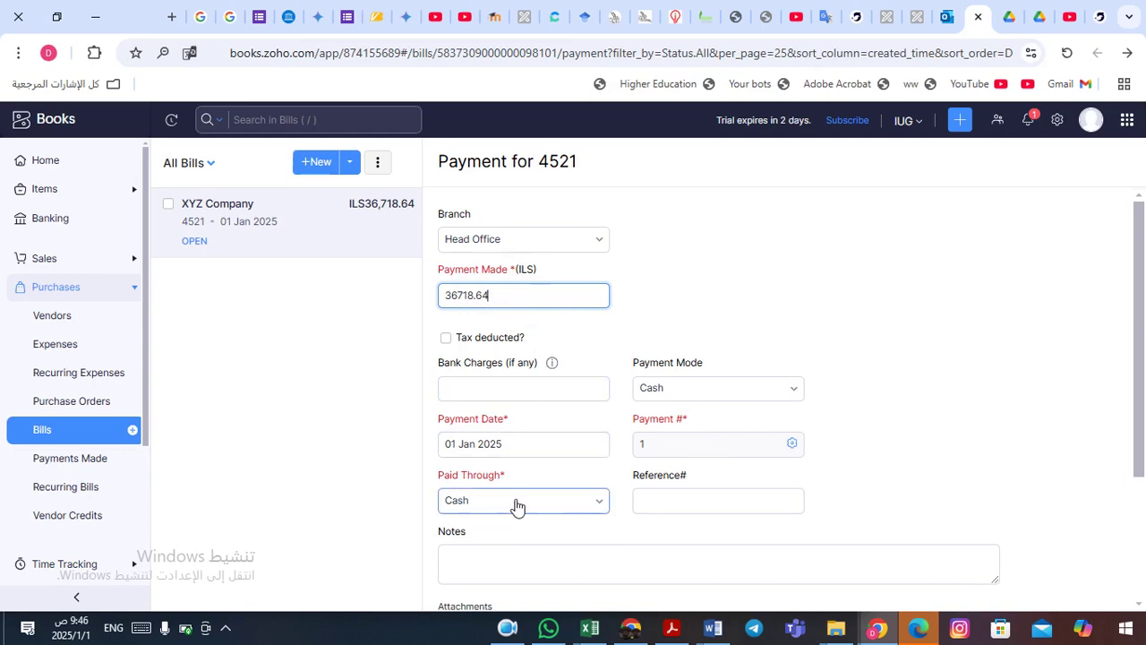
pyautogui.click(574, 507)
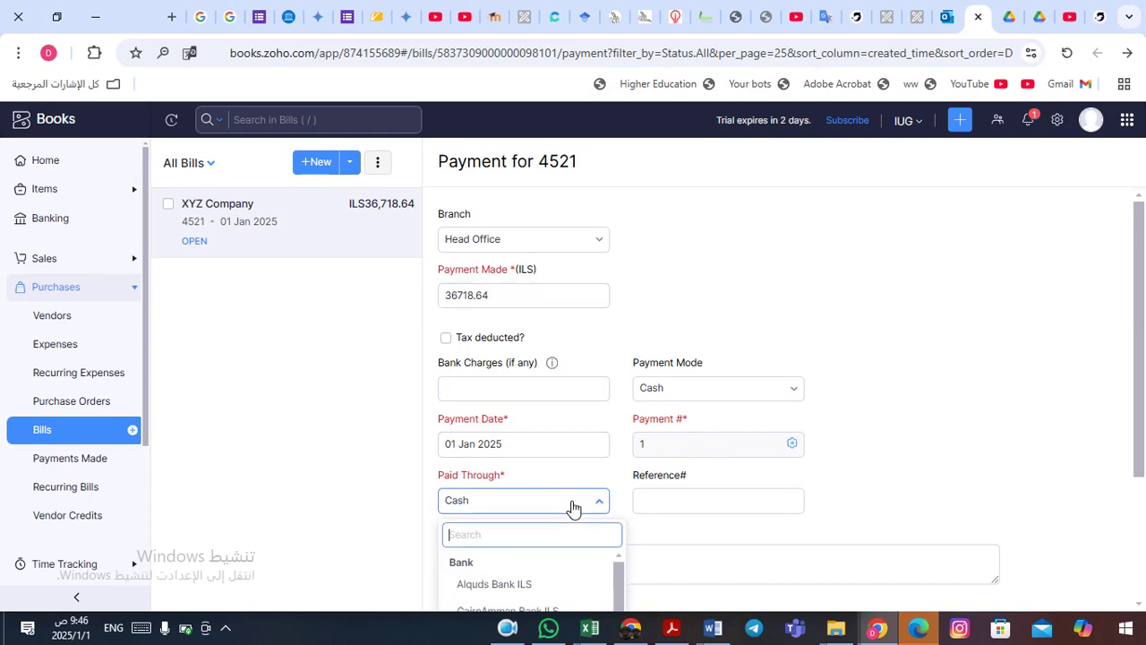
pyautogui.click(576, 507)
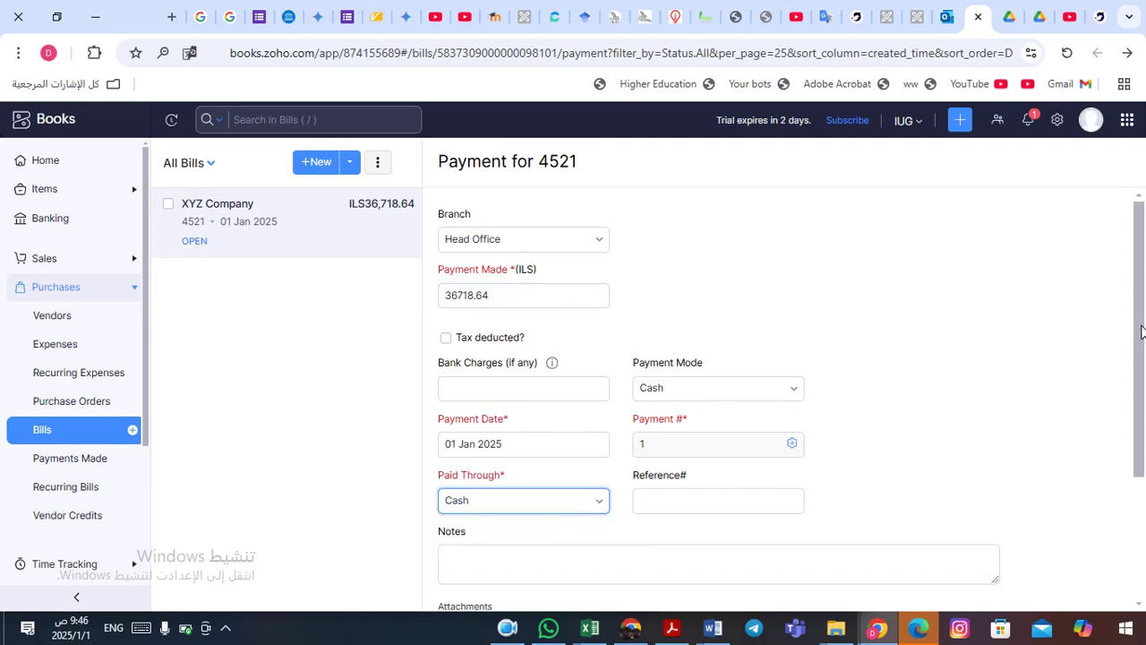
pyautogui.moveTo(1141, 332); pyautogui.dragTo(1144, 441)
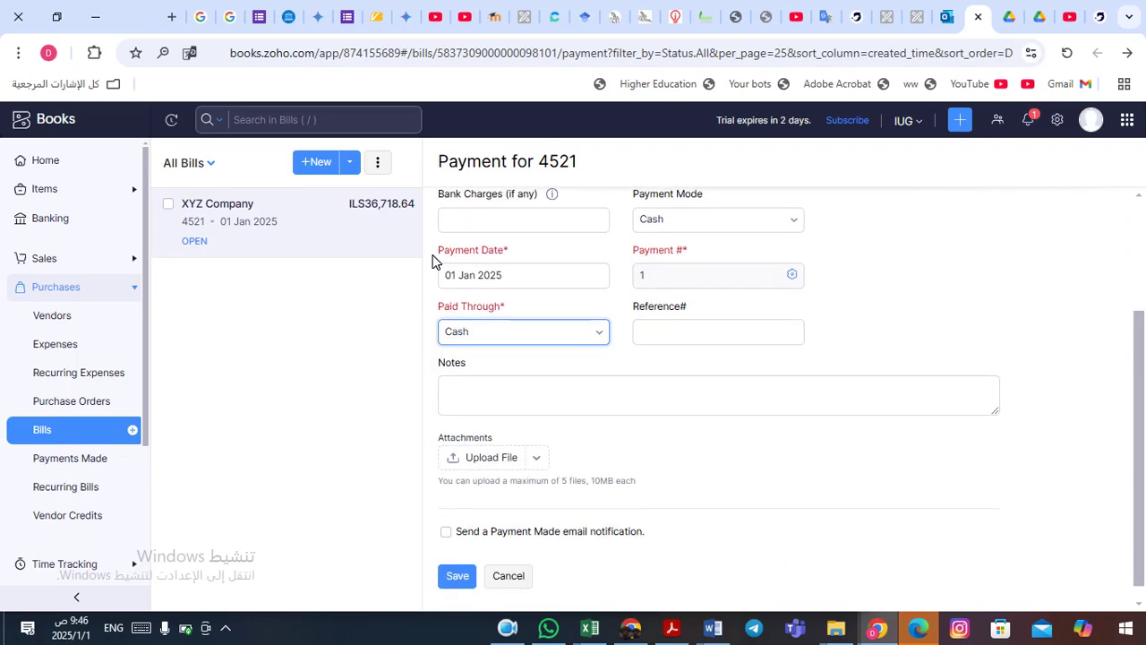
pyautogui.click(263, 223)
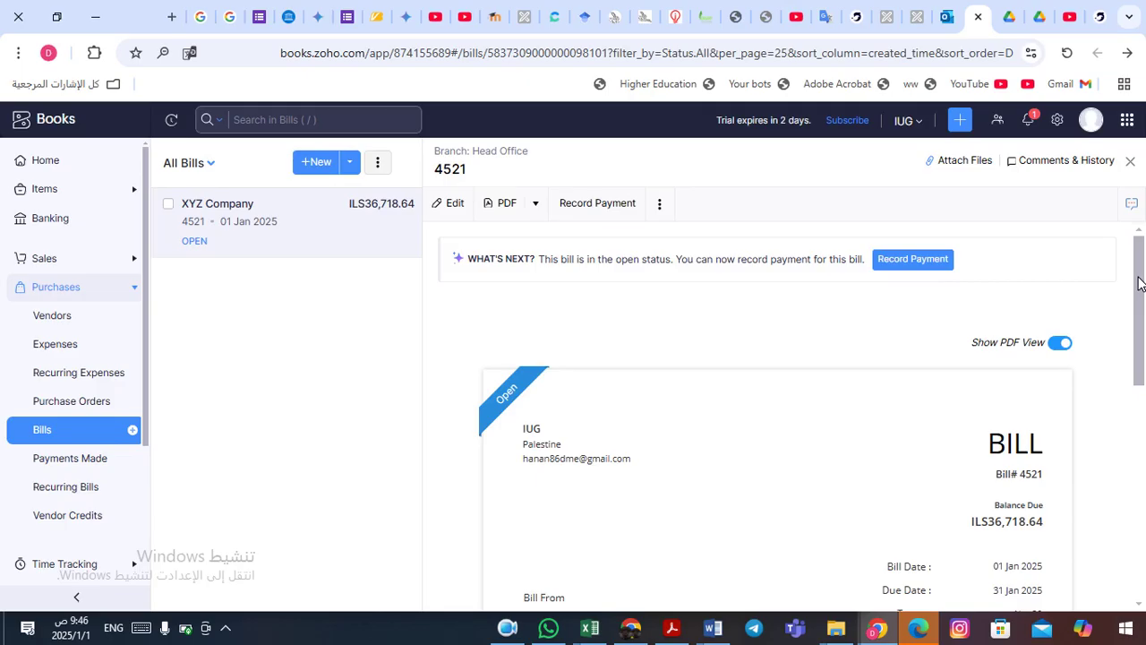
# - Start a new bill for the second listed vendor, number 66523, dated 01 Jan 2025
pyautogui.click(135, 433)
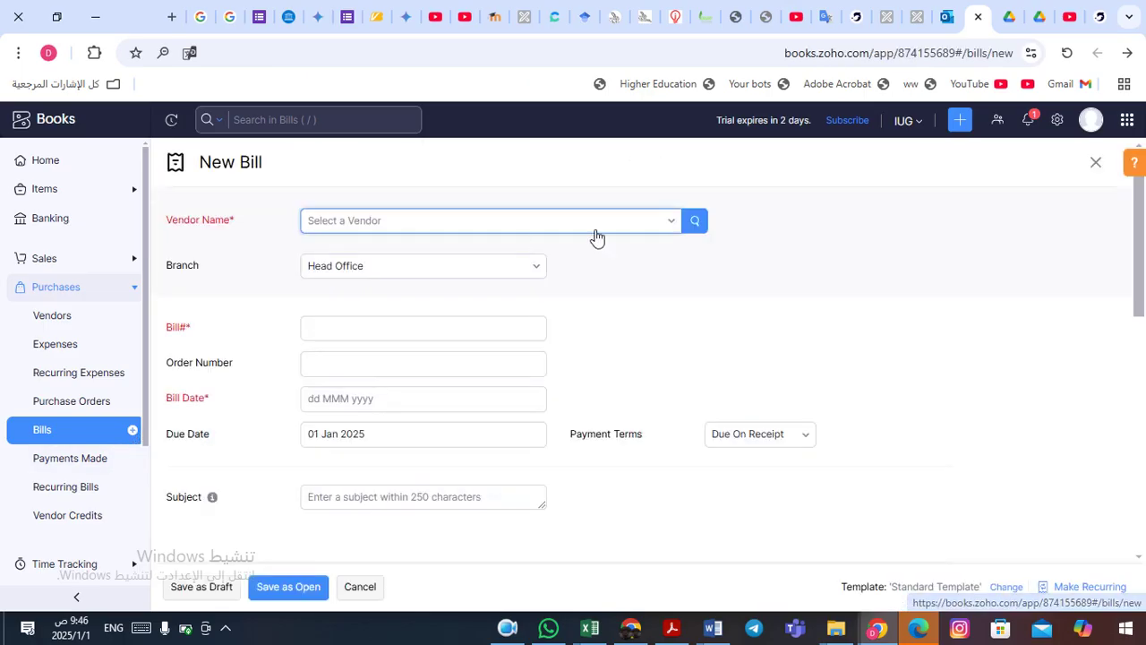
pyautogui.click(665, 224)
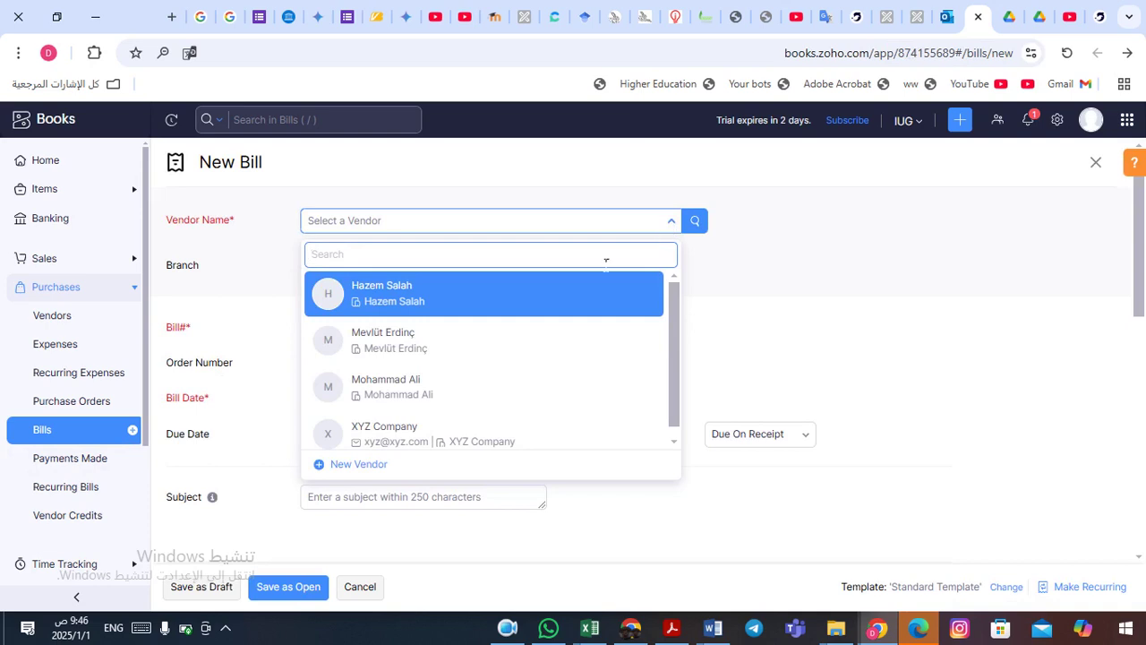
pyautogui.click(493, 349)
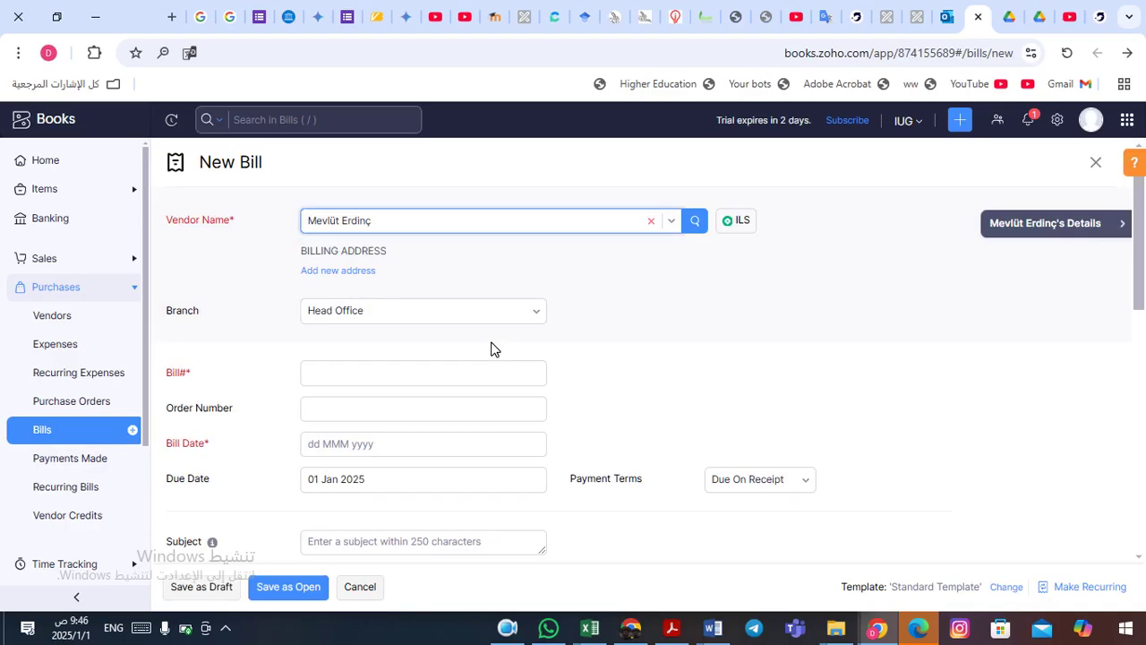
pyautogui.click(363, 386)
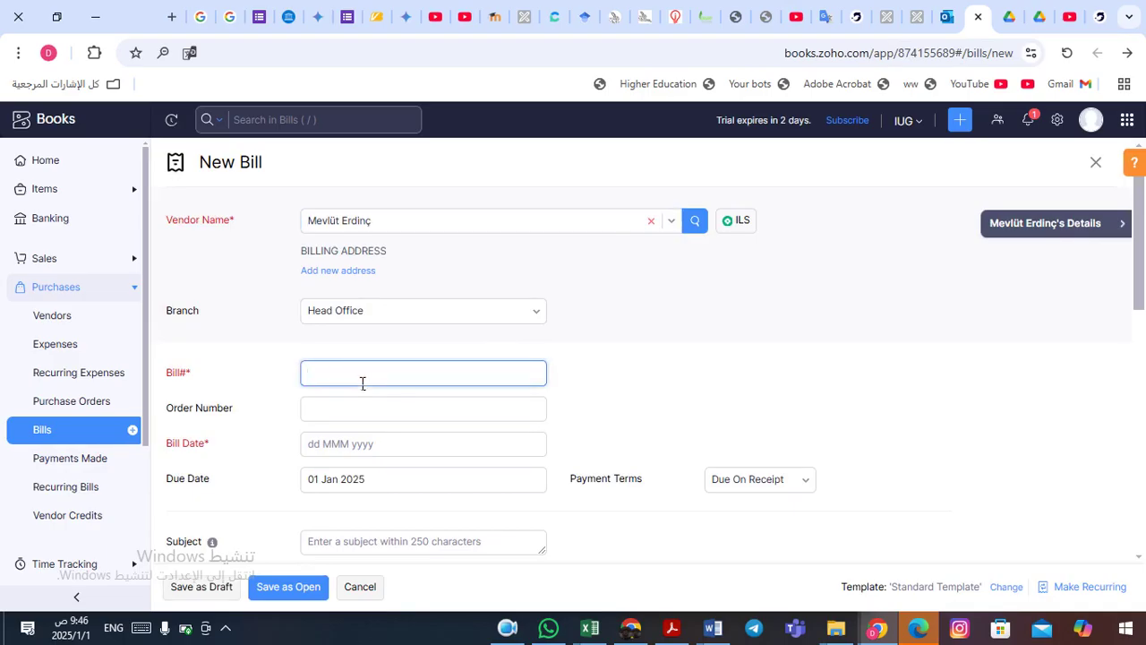
pyautogui.write('66523')
pyautogui.click(379, 445)
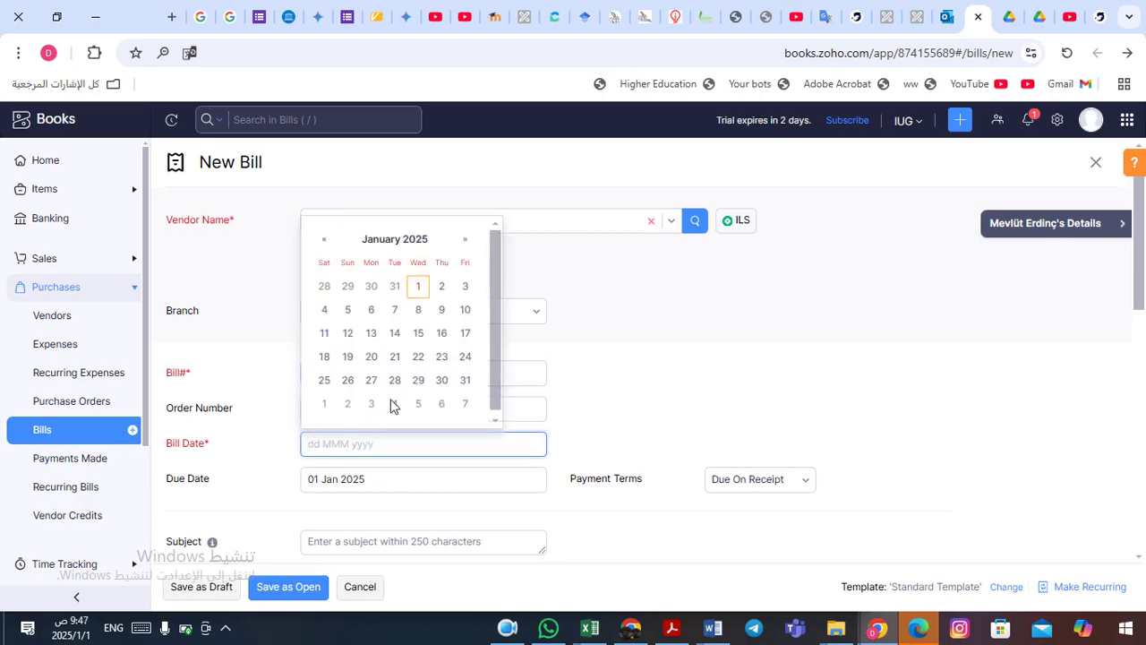
pyautogui.click(418, 287)
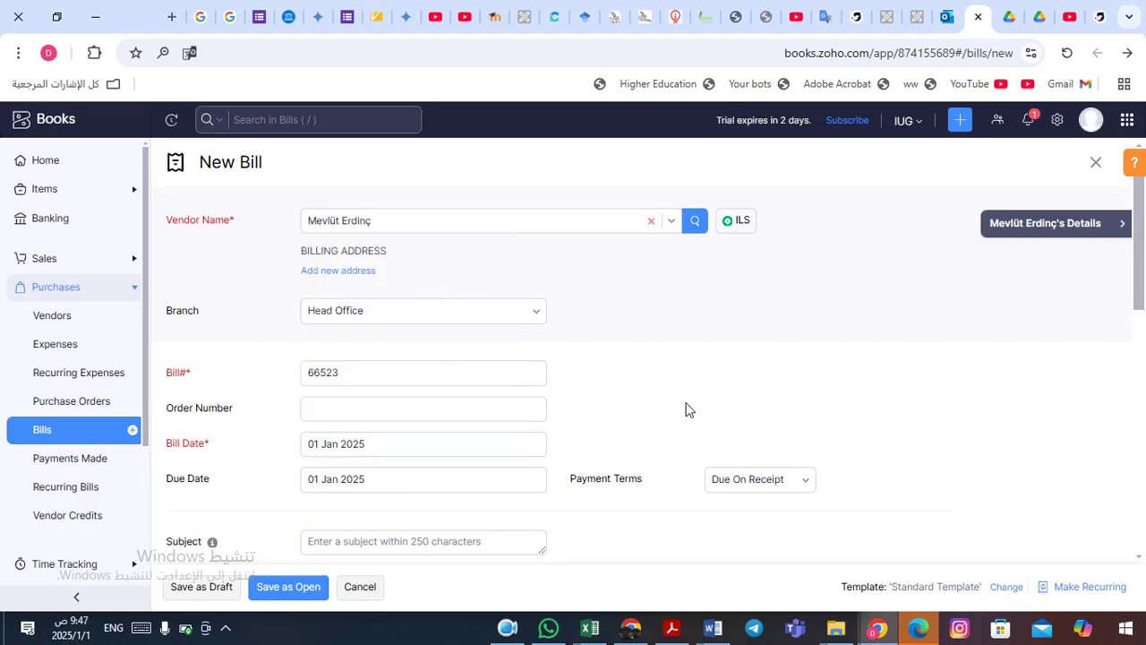
# - Set payment terms to Net 15, due 16 Jan 2025, and scroll to the item table
pyautogui.click(808, 487)
pyautogui.click(774, 543)
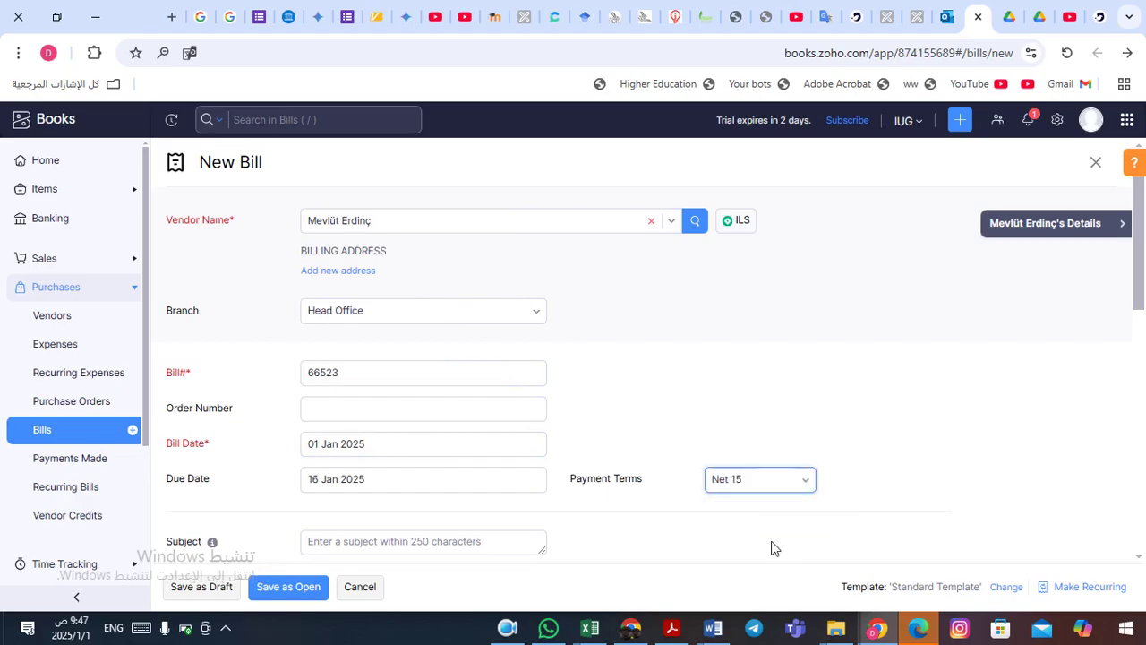
pyautogui.press('Down')
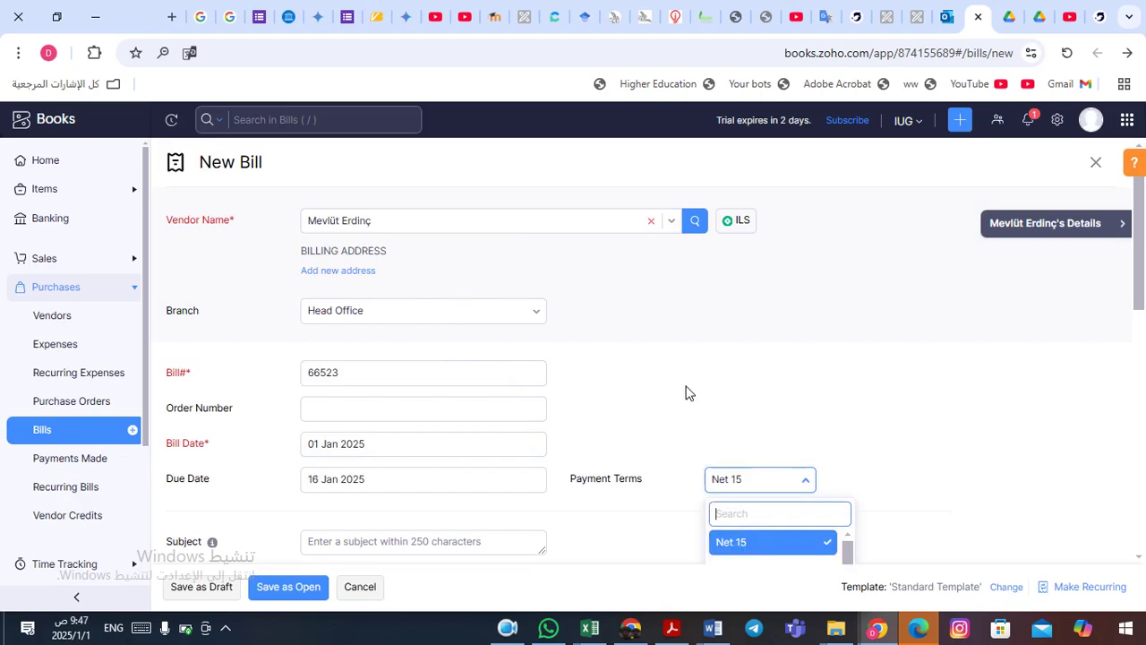
pyautogui.click(688, 394)
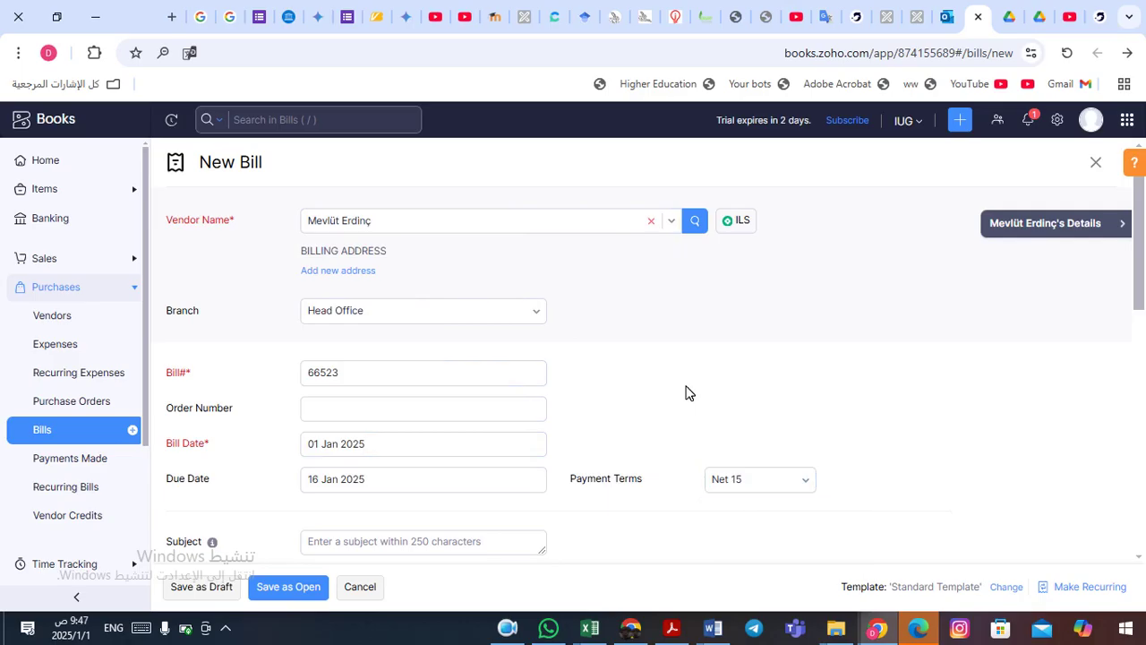
pyautogui.scroll(-4, 688, 393)
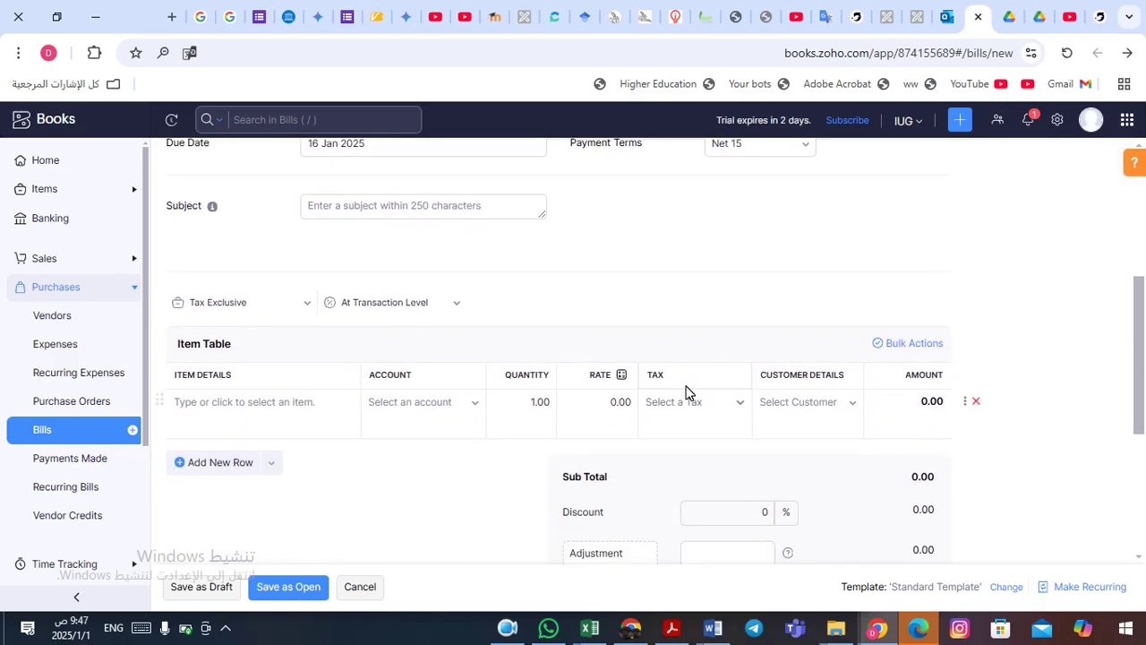
# - Charge the first bill line to Advertising And Marketing at rate 2000 with VAT Tax [16%]
pyautogui.click(480, 404)
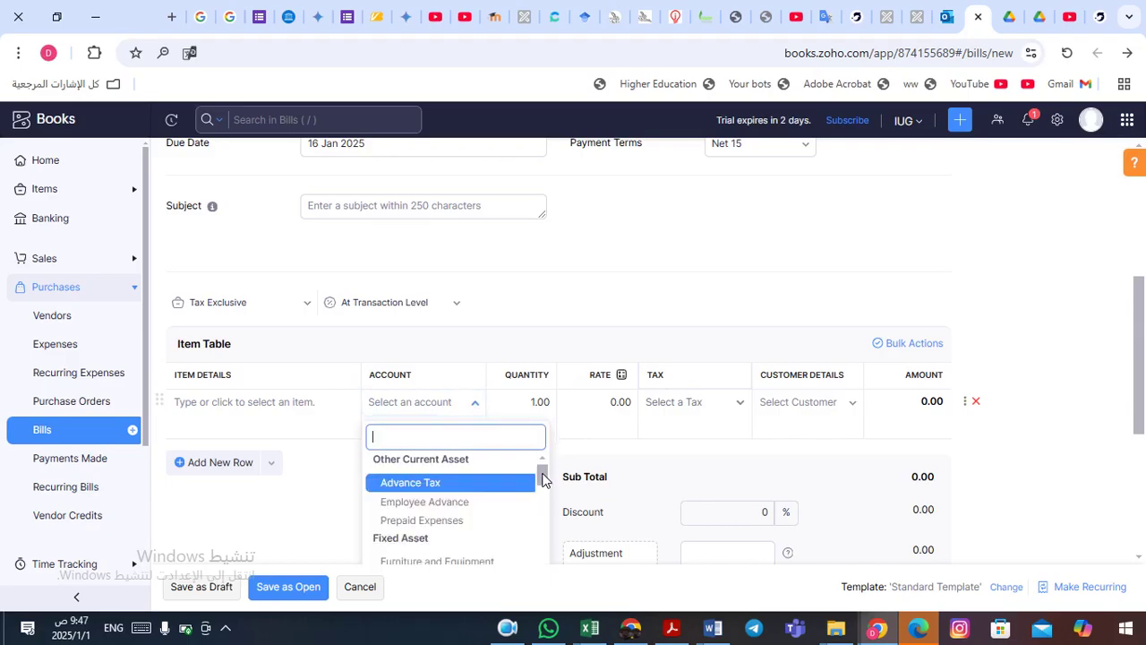
pyautogui.moveTo(543, 482); pyautogui.dragTo(542, 543)
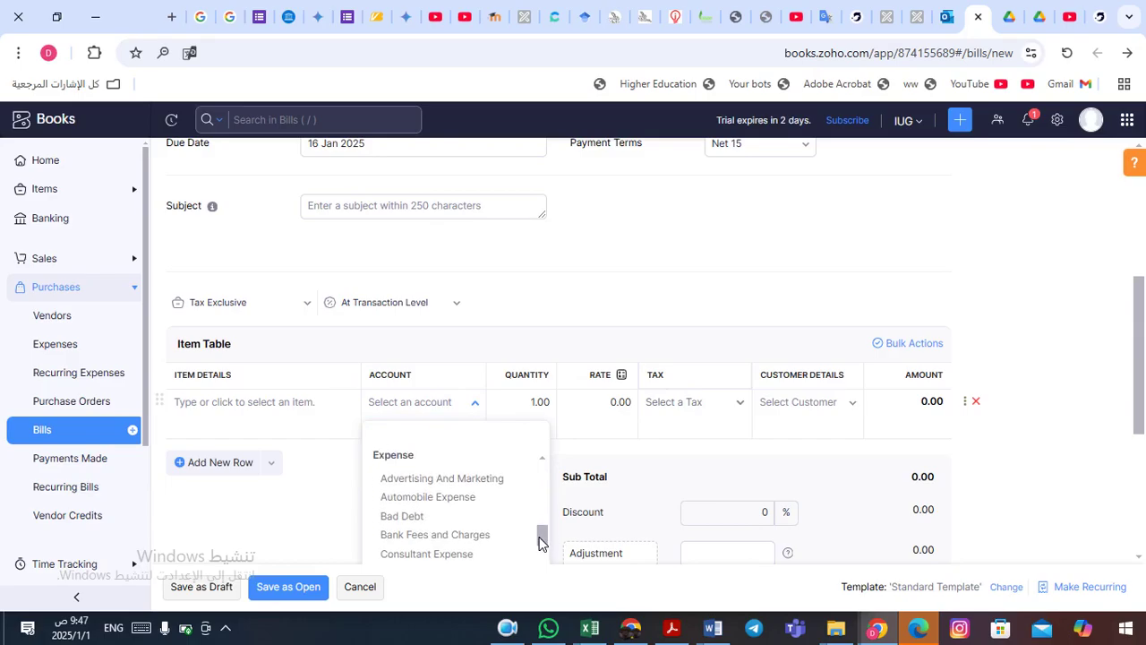
pyautogui.click(468, 488)
pyautogui.click(536, 405)
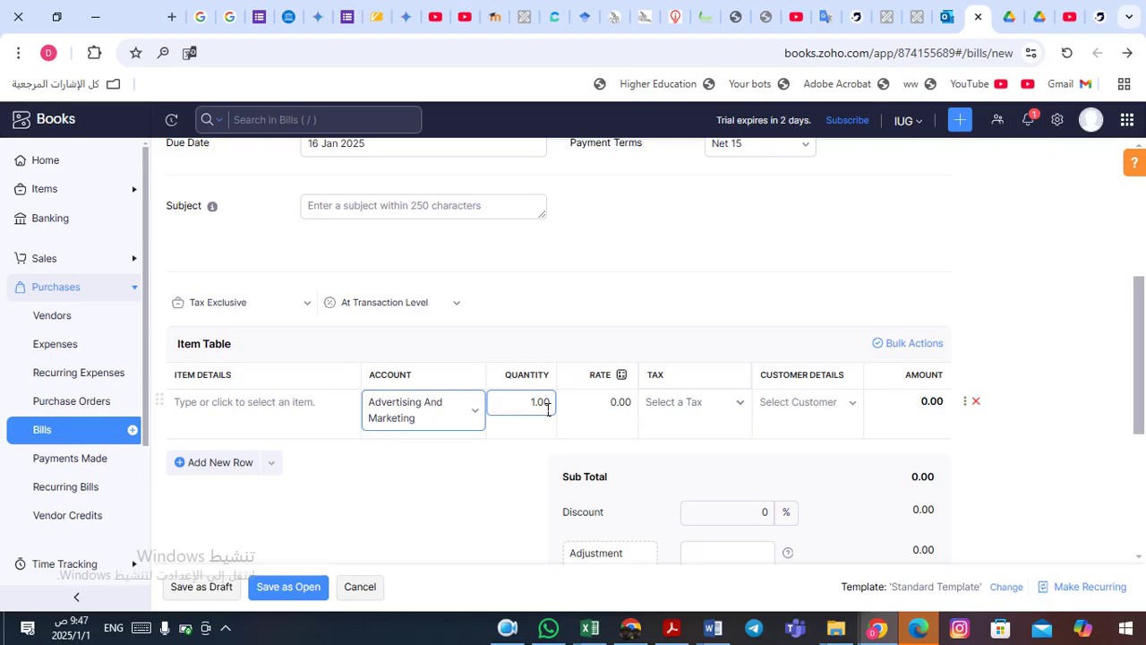
pyautogui.click(629, 411)
pyautogui.doubleClick(614, 410)
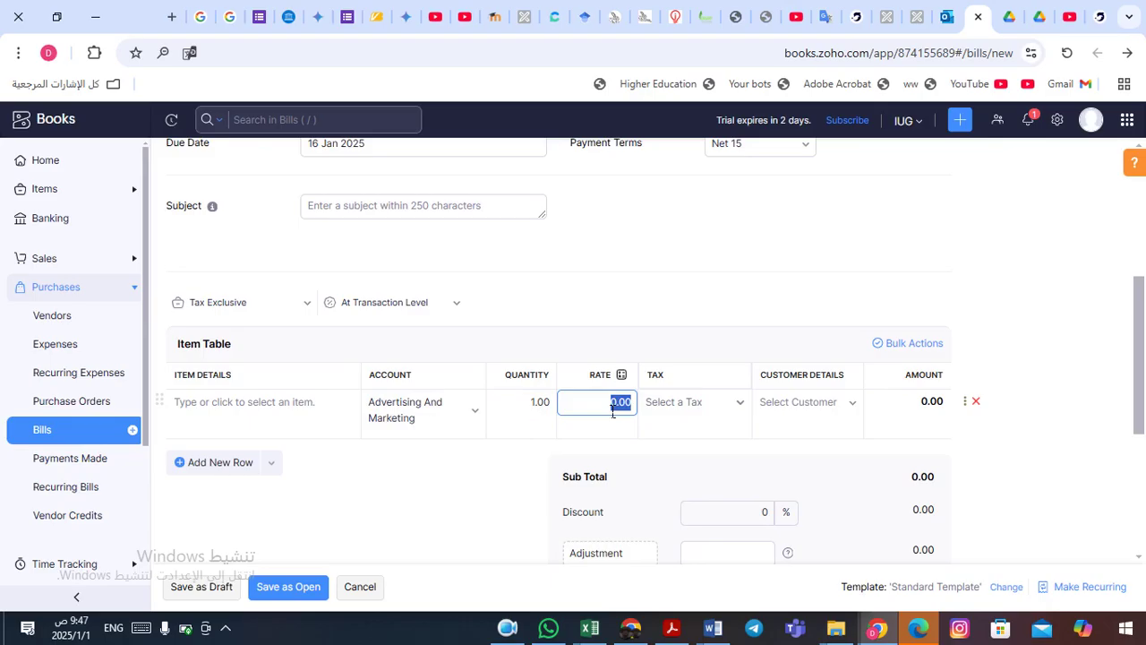
pyautogui.write('20')
pyautogui.click(748, 409)
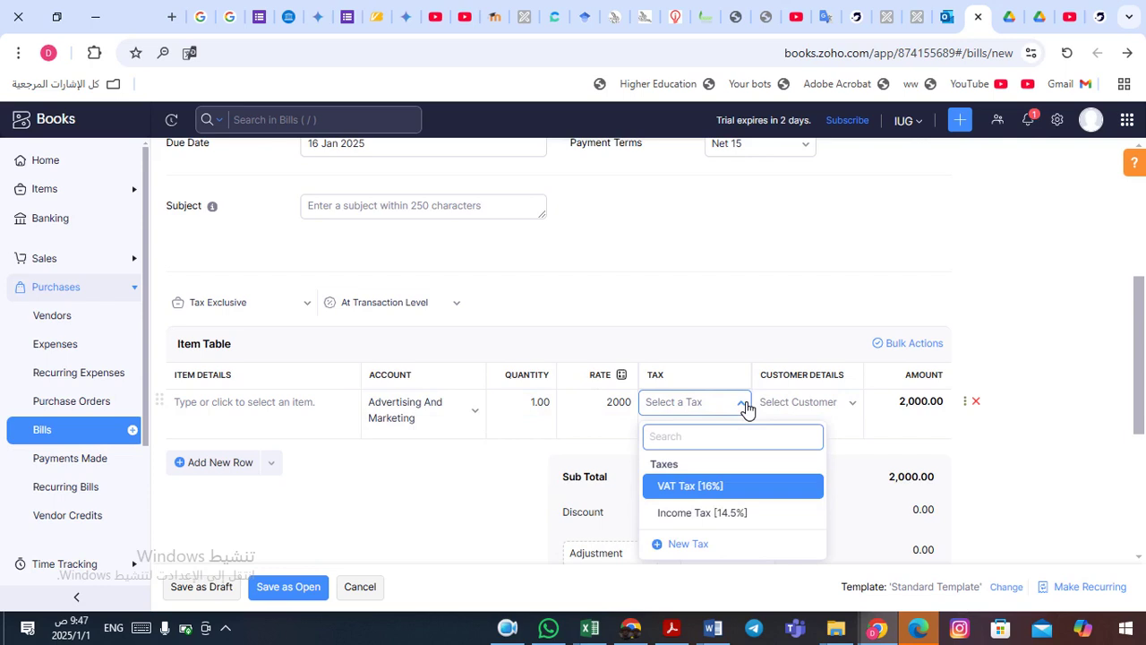
pyautogui.click(696, 491)
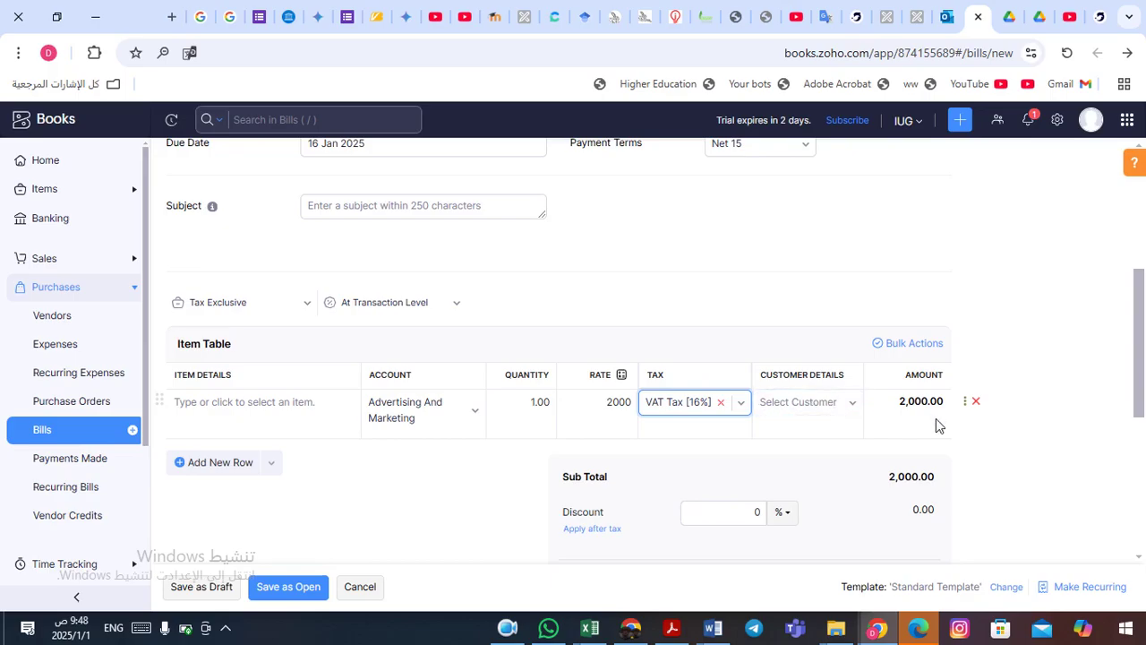
pyautogui.moveTo(1139, 347); pyautogui.dragTo(1139, 396)
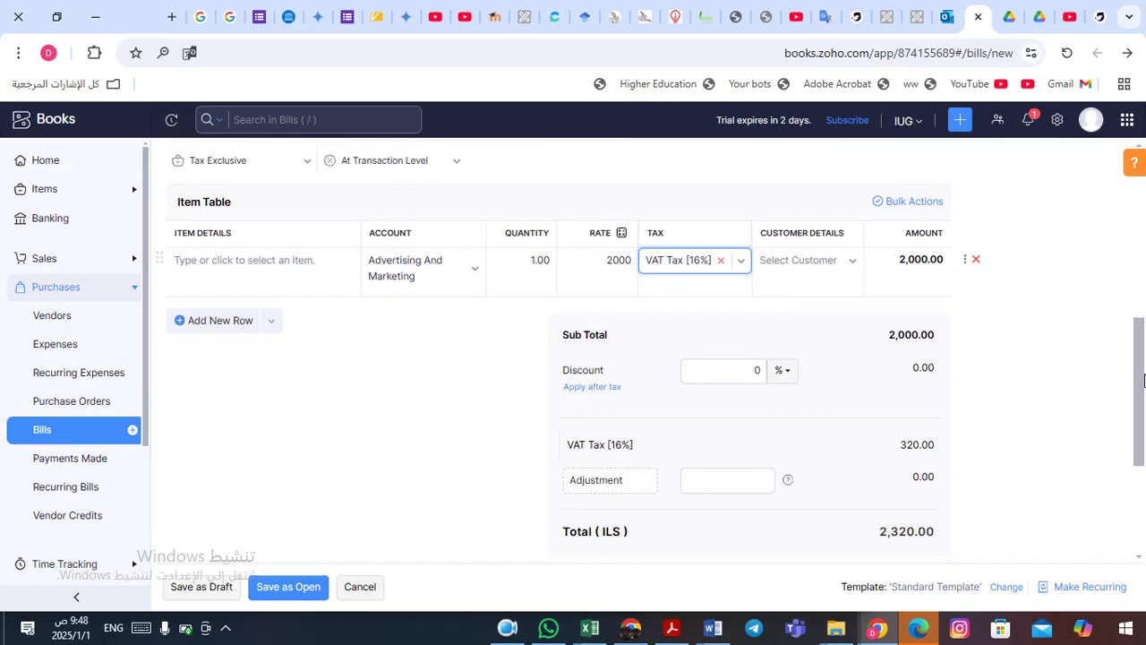
pyautogui.moveTo(1139, 381); pyautogui.dragTo(1138, 351)
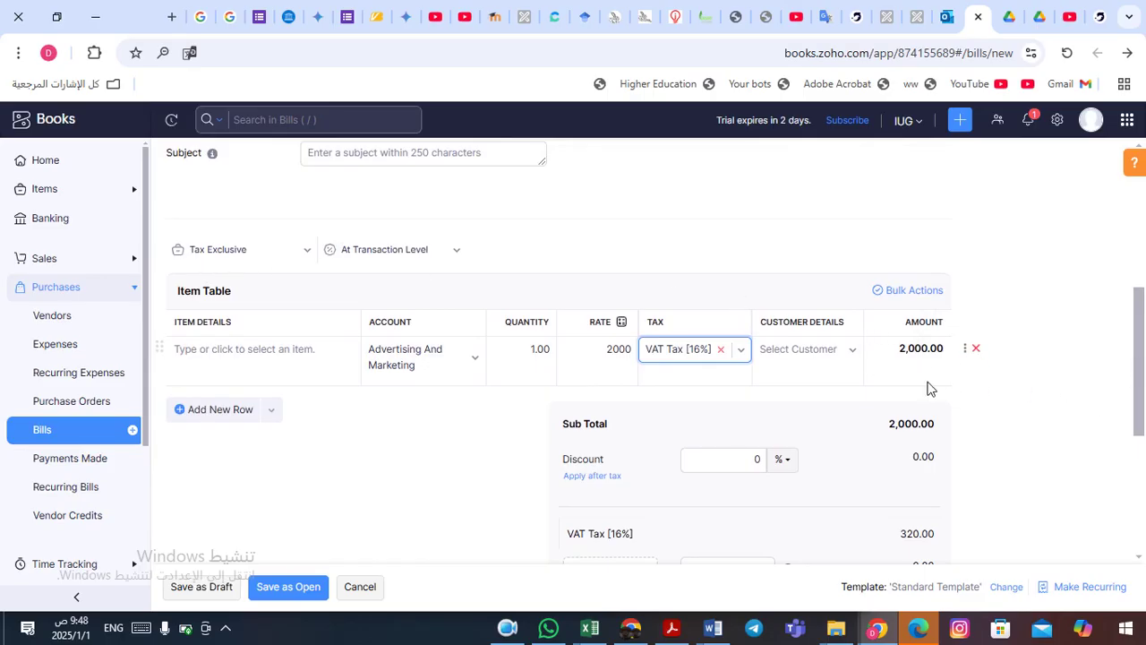
pyautogui.moveTo(1139, 385); pyautogui.dragTo(1144, 450)
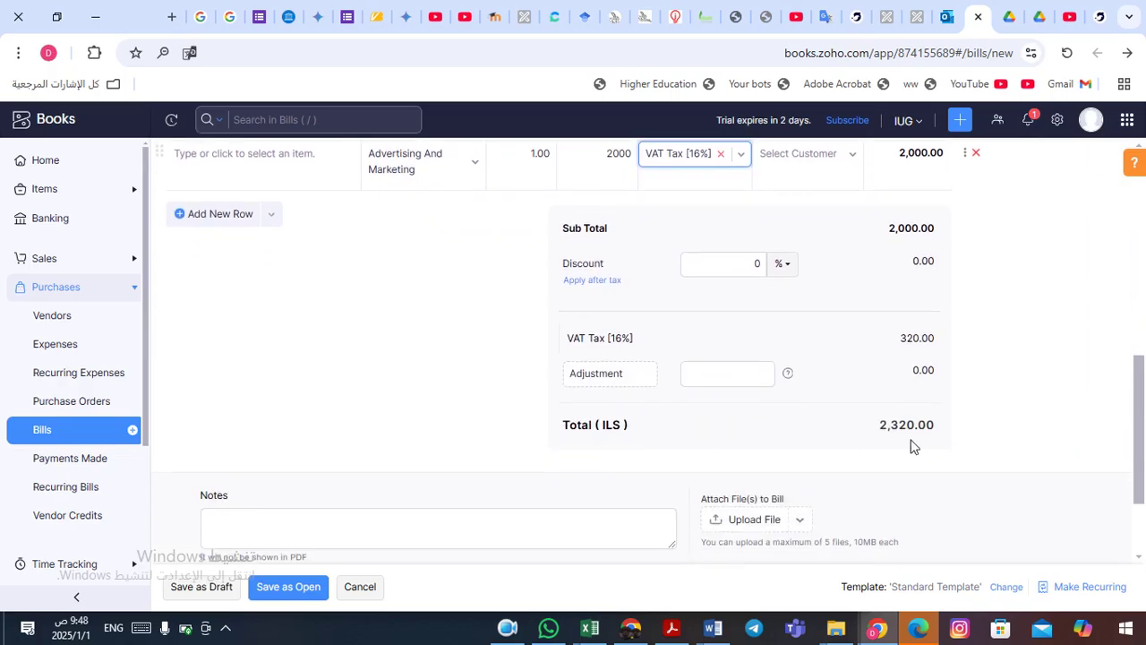
pyautogui.moveTo(1140, 405); pyautogui.dragTo(1144, 459)
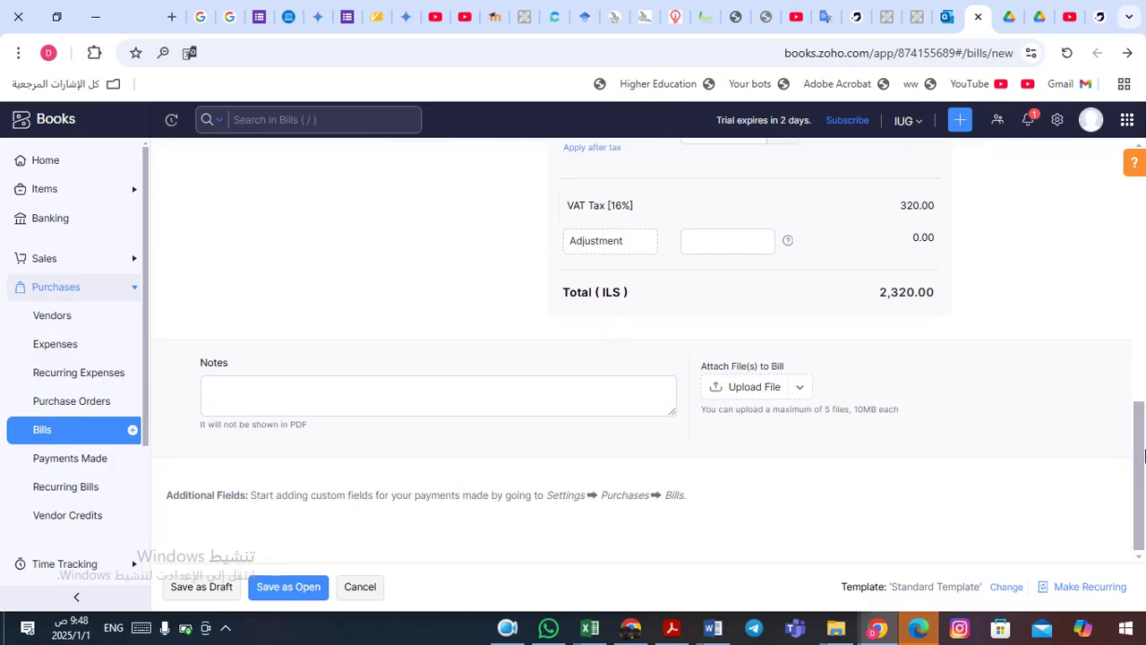
pyautogui.moveTo(1140, 470)
pyautogui.mouseDown()
pyautogui.moveTo(1144, 261)
pyautogui.moveTo(1145, 484)
pyautogui.mouseUp()
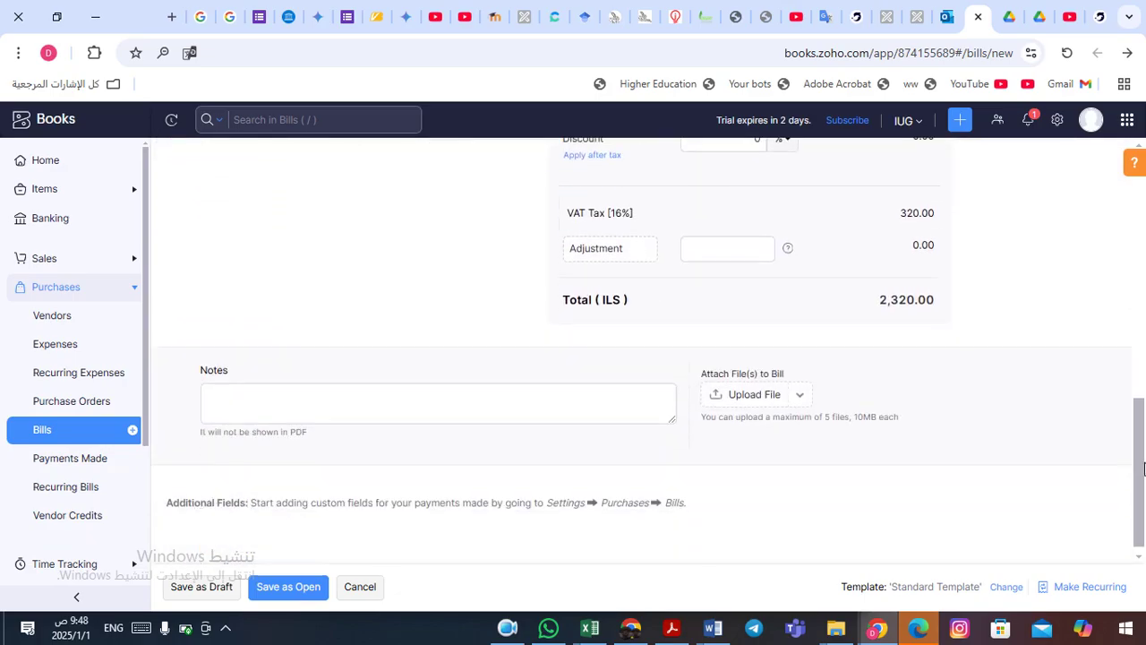
# - Save bill 66523 as Open with ILS 2,320.00 due, then reopen it for editing
pyautogui.click(290, 589)
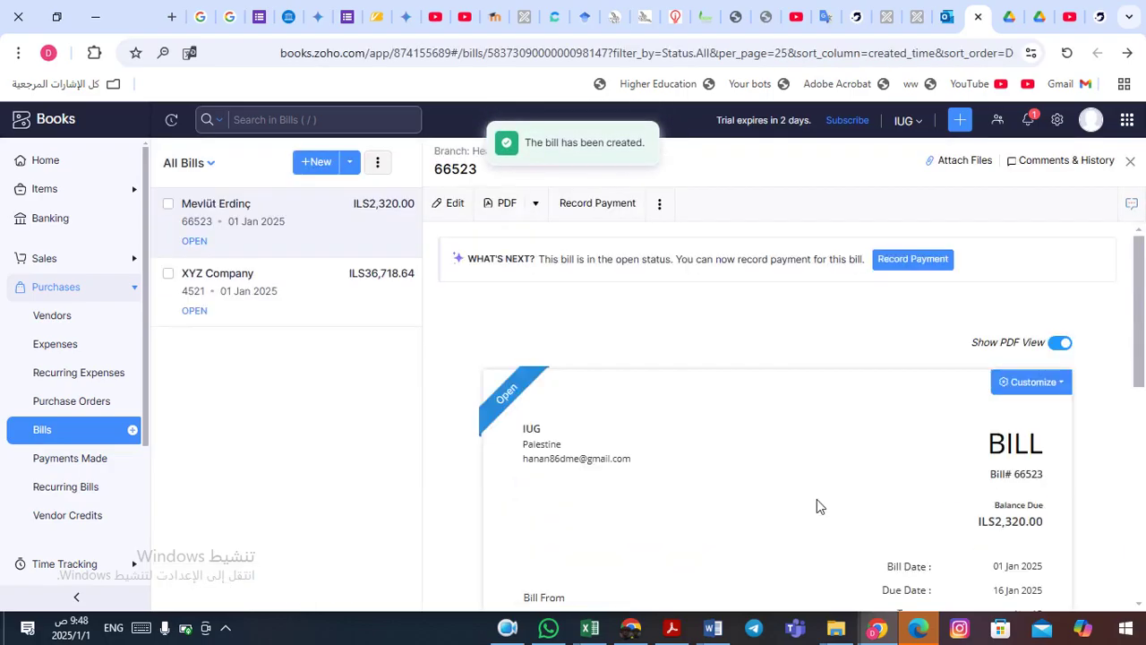
pyautogui.moveTo(1140, 270); pyautogui.dragTo(1144, 334)
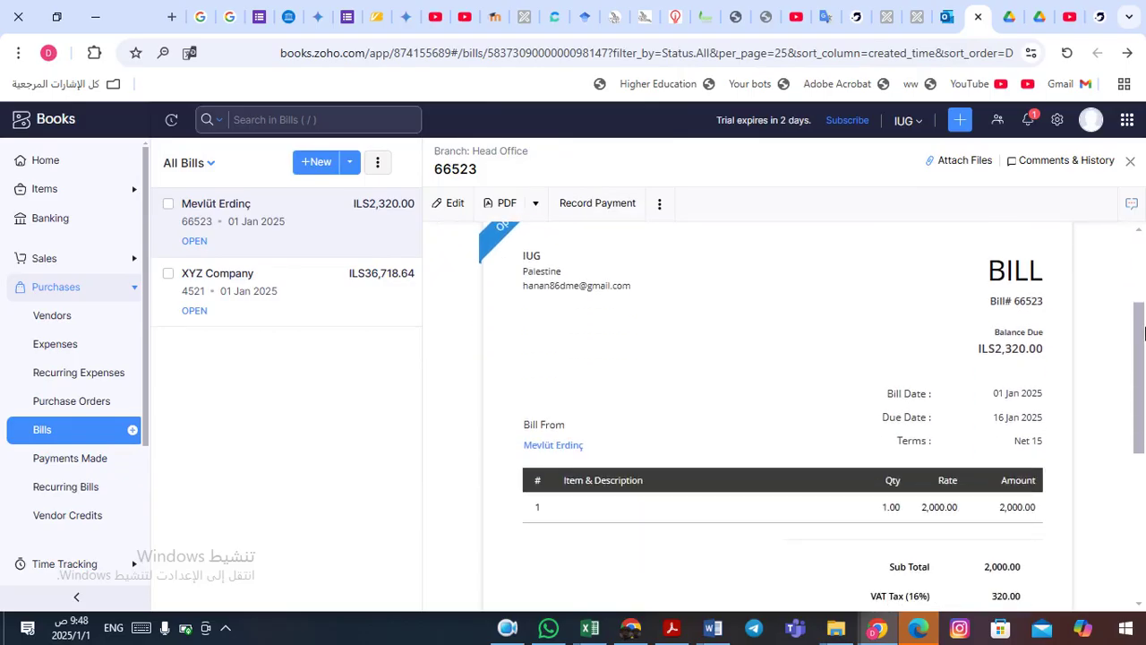
pyautogui.moveTo(1144, 333)
pyautogui.mouseDown()
pyautogui.moveTo(1144, 392)
pyautogui.moveTo(1118, 241)
pyautogui.moveTo(1143, 302)
pyautogui.moveTo(1143, 354)
pyautogui.mouseUp()
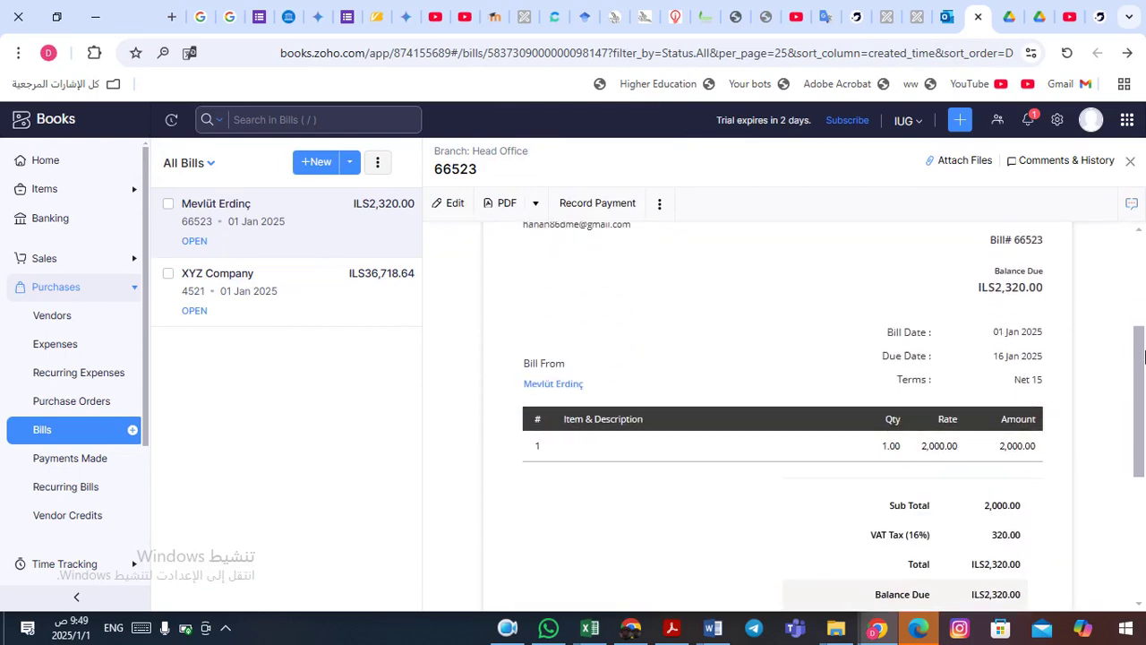
pyautogui.moveTo(1126, 299); pyautogui.dragTo(877, 214)
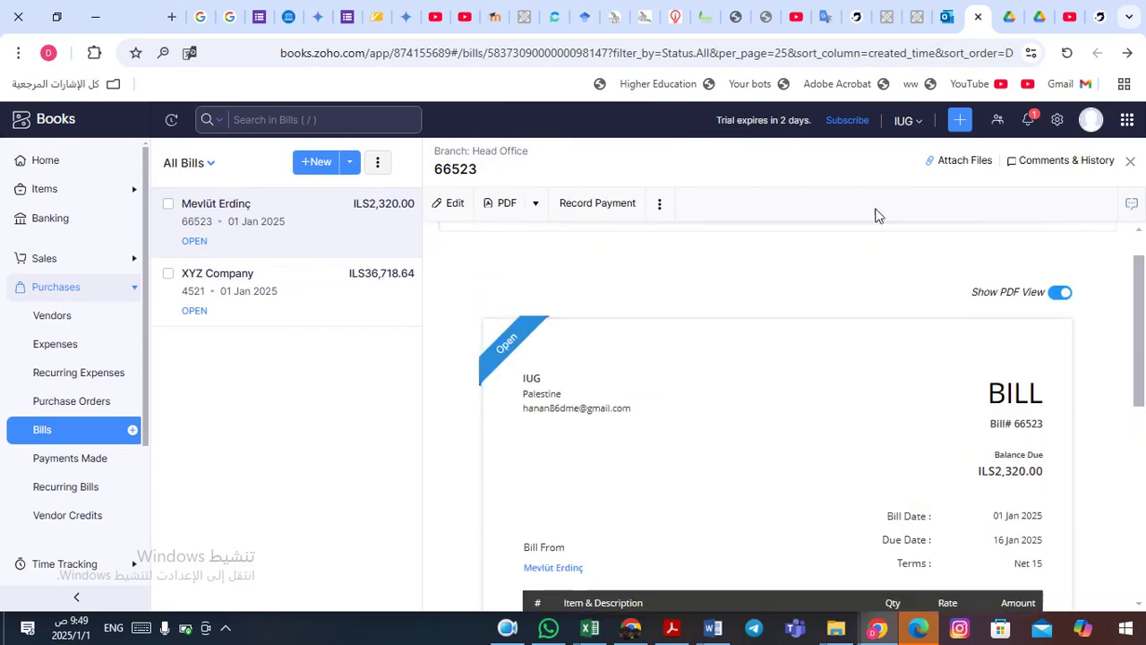
pyautogui.click(452, 202)
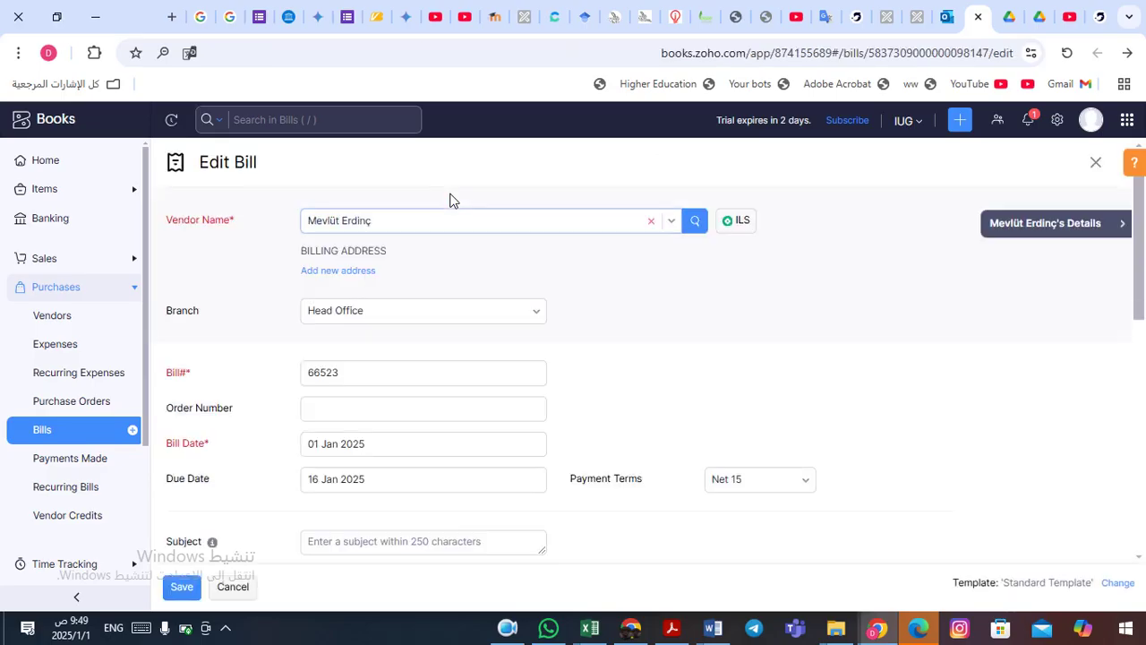
# - Save bill 66523 again without changes, keeping its 2,320.00 ILS total
pyautogui.moveTo(1145, 254); pyautogui.dragTo(1144, 336)
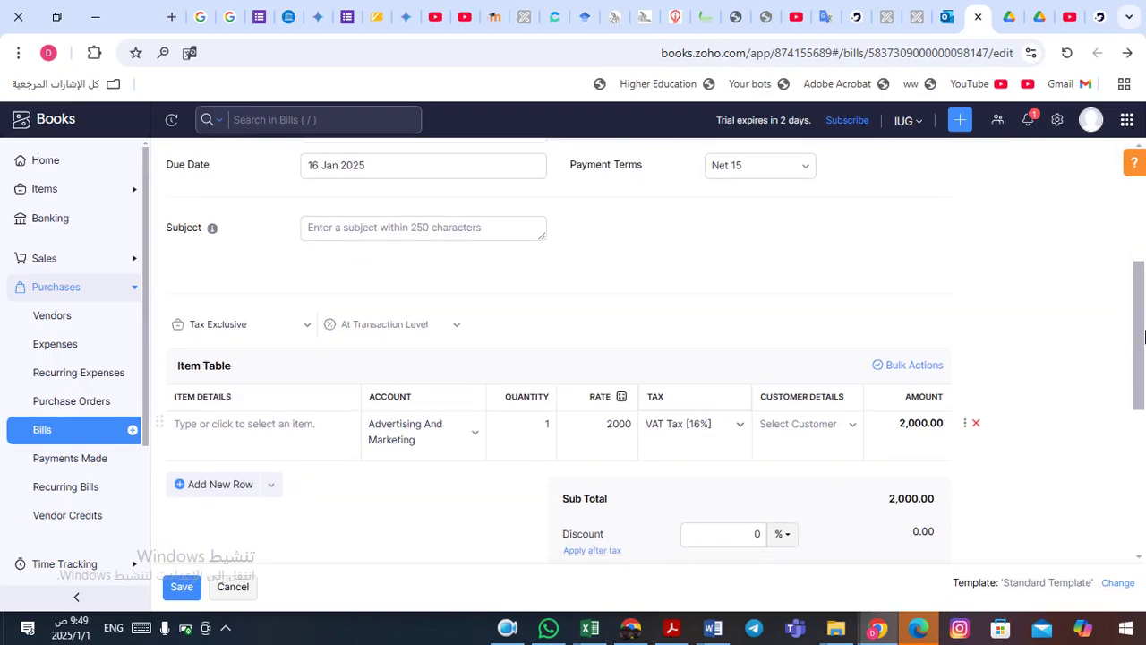
pyautogui.moveTo(1144, 336); pyautogui.dragTo(1145, 385)
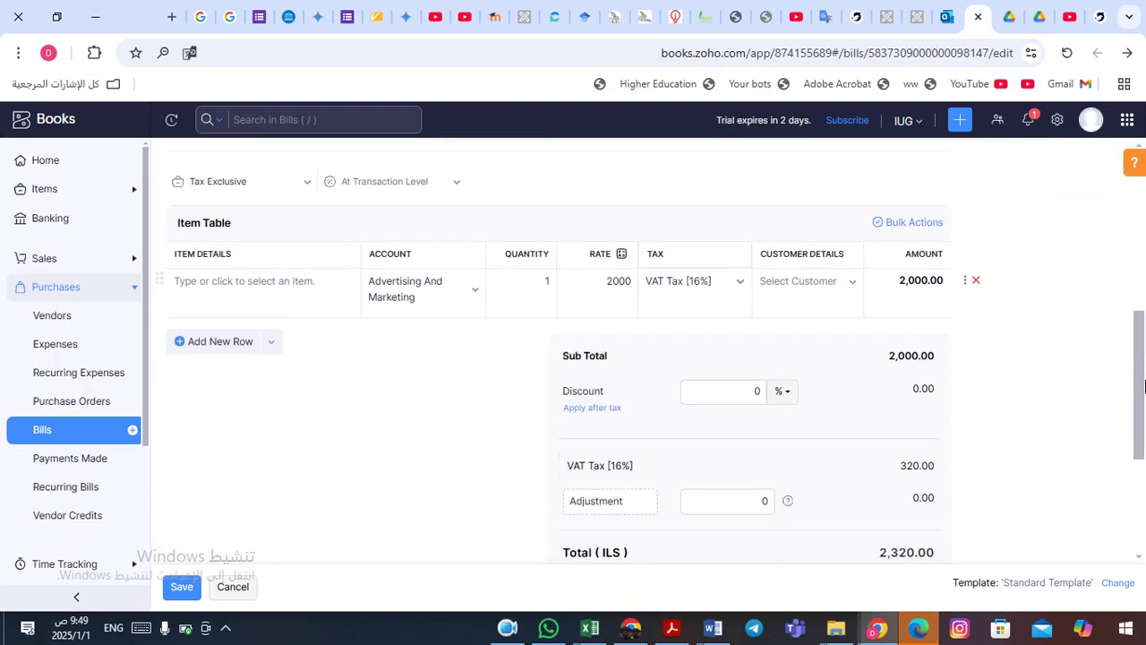
pyautogui.click(183, 586)
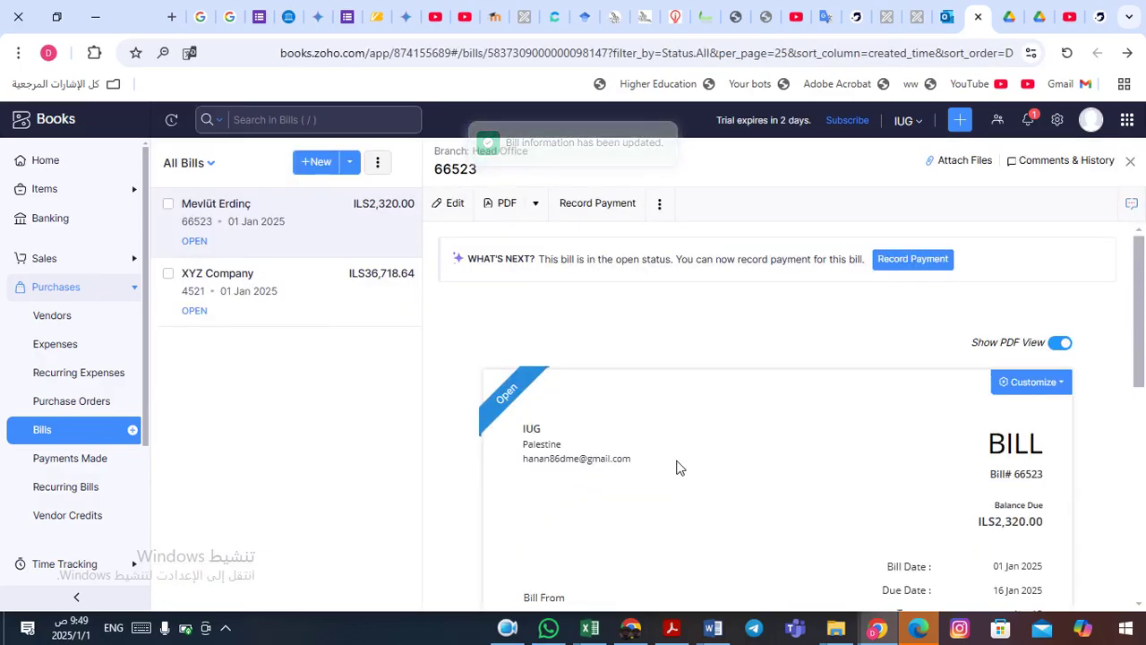
pyautogui.click(508, 627)
pyautogui.scroll(-3, 410, 543)
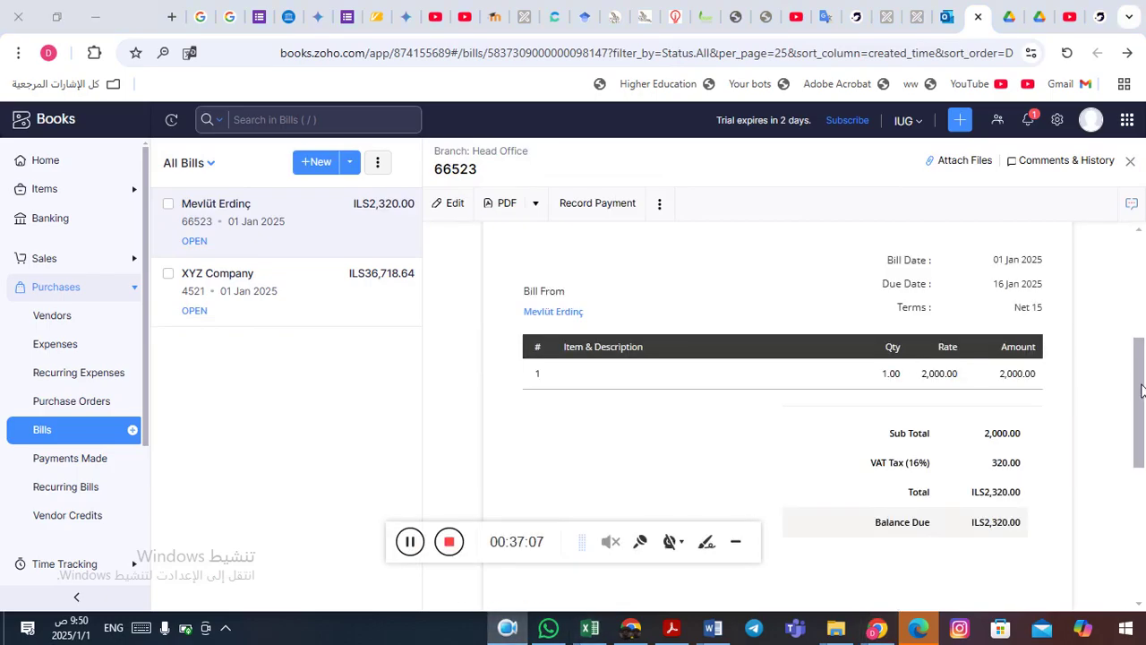
pyautogui.moveTo(1141, 394); pyautogui.dragTo(1144, 522)
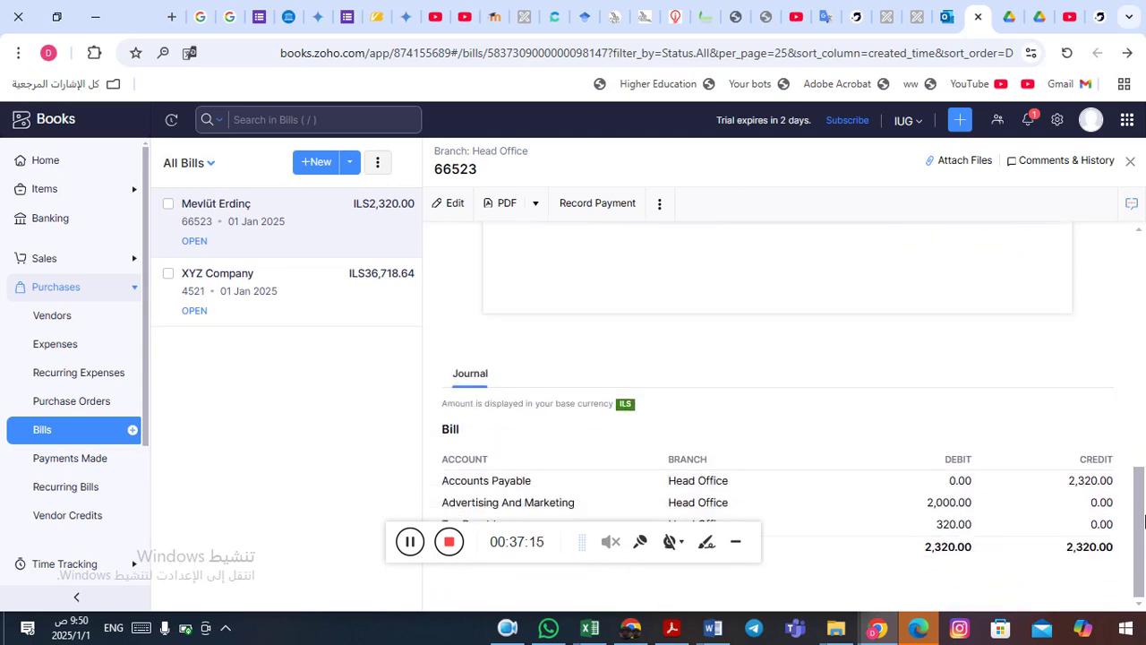
pyautogui.click(736, 540)
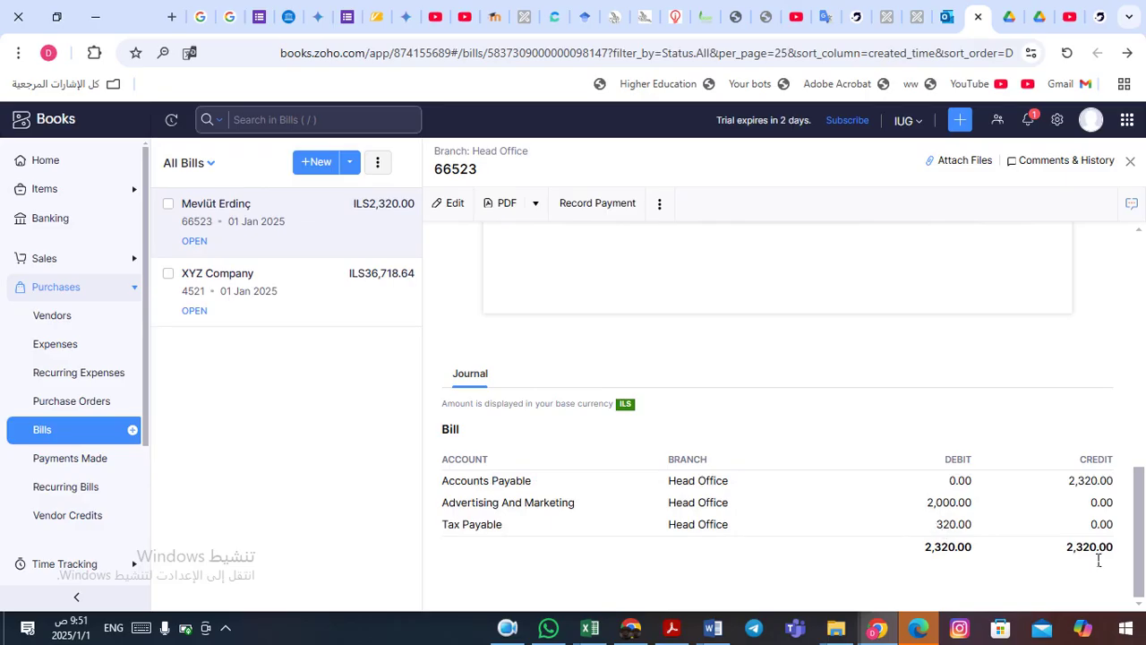
pyautogui.moveTo(1111, 555); pyautogui.dragTo(1073, 555)
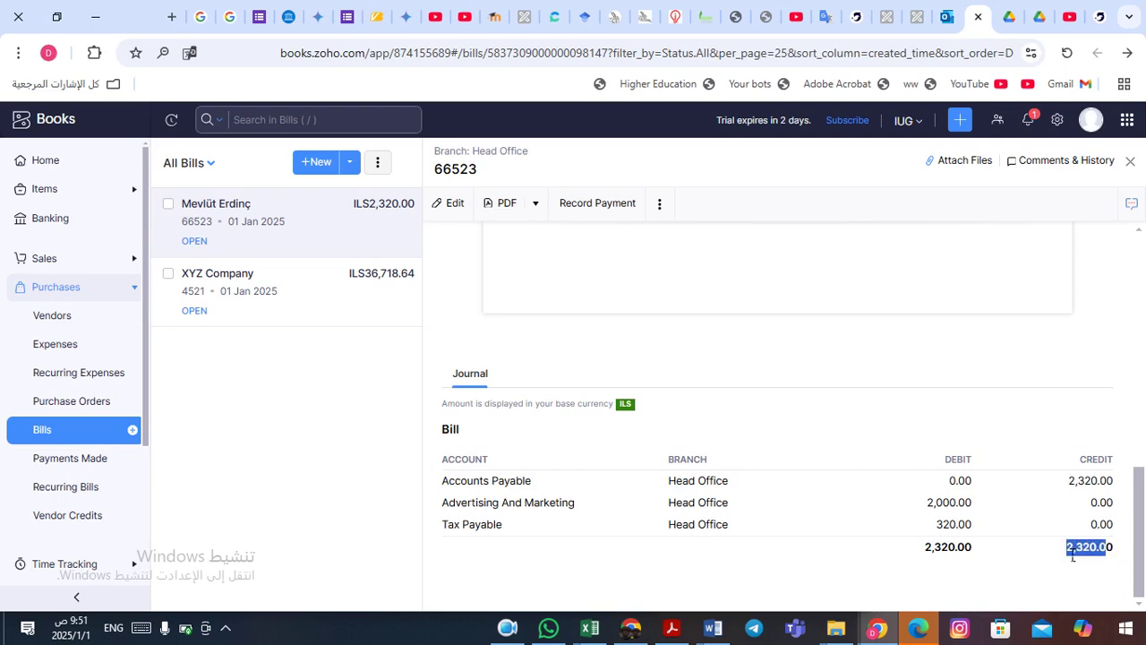
pyautogui.click(934, 555)
pyautogui.moveTo(934, 556); pyautogui.dragTo(969, 555)
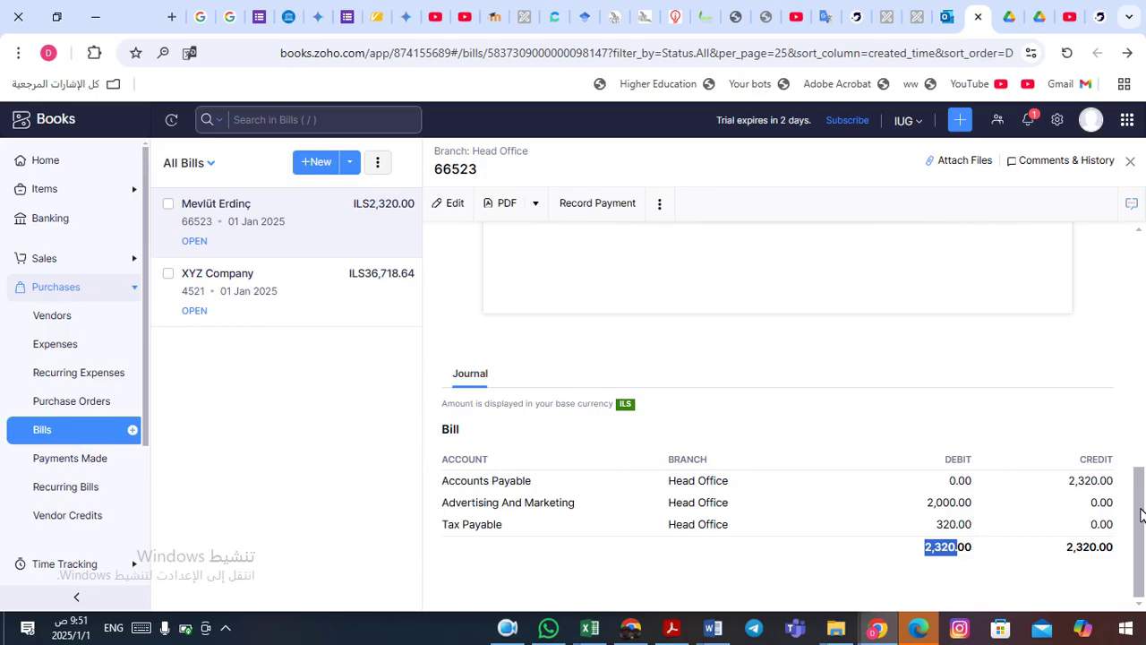
pyautogui.moveTo(1141, 515); pyautogui.dragTo(1142, 240)
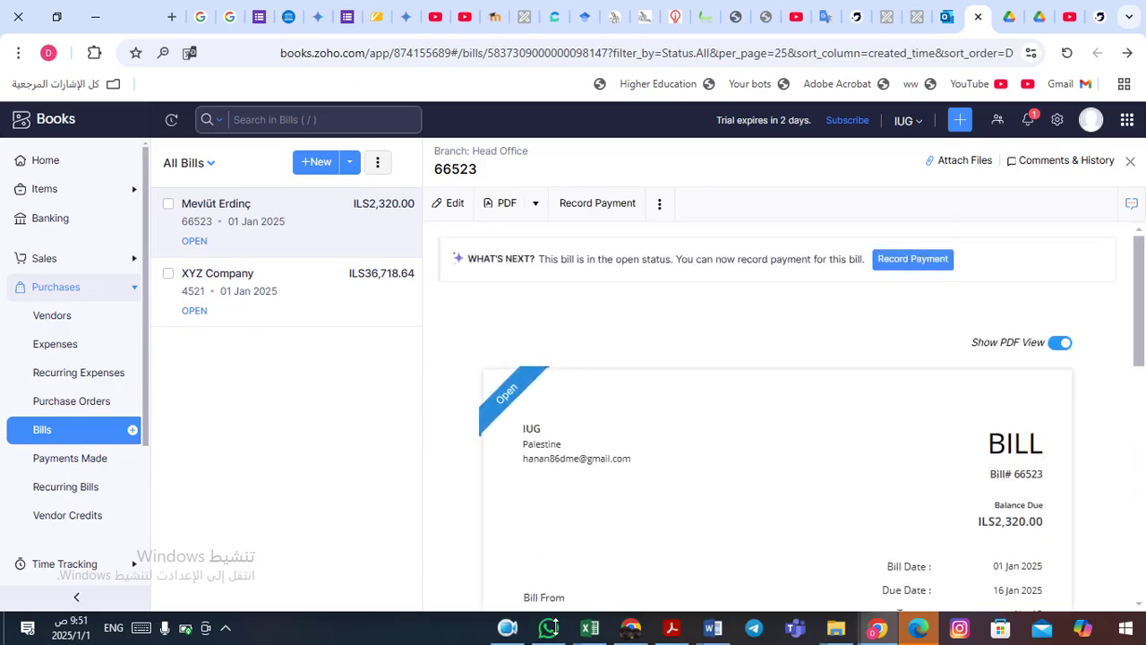
pyautogui.moveTo(507, 631)
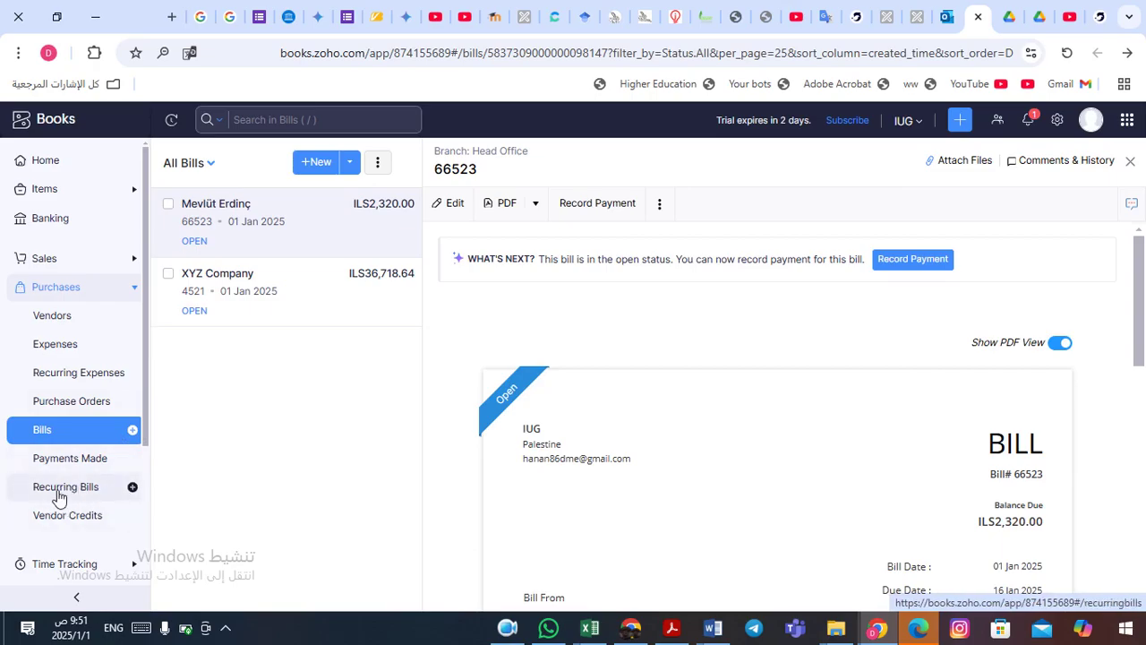
pyautogui.click(54, 495)
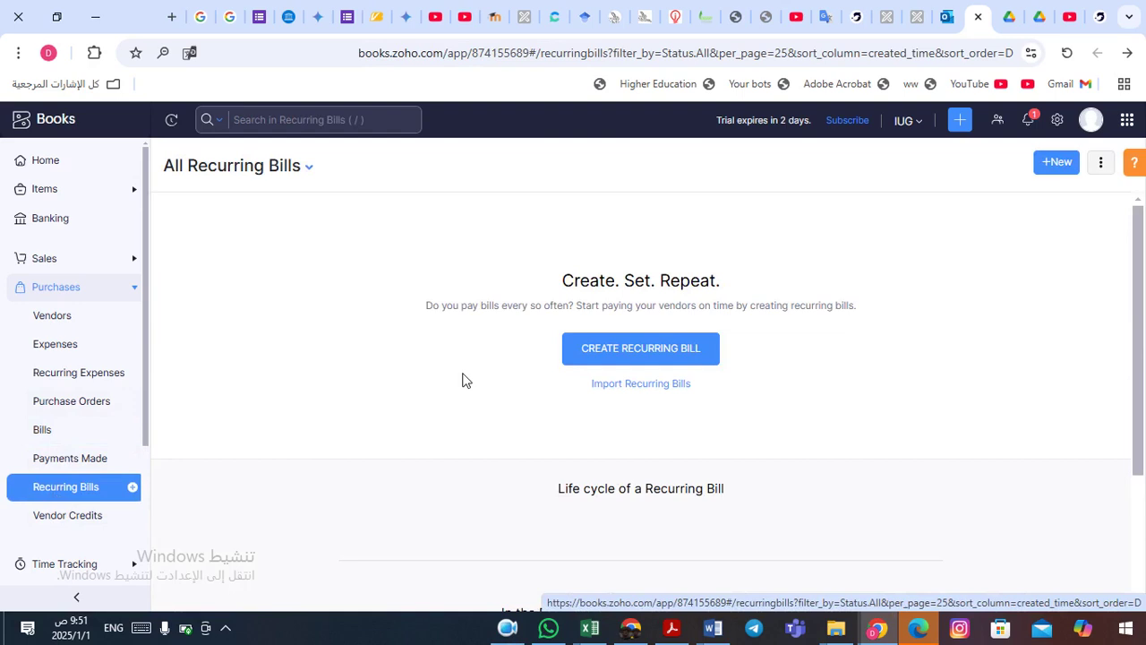
pyautogui.click(653, 360)
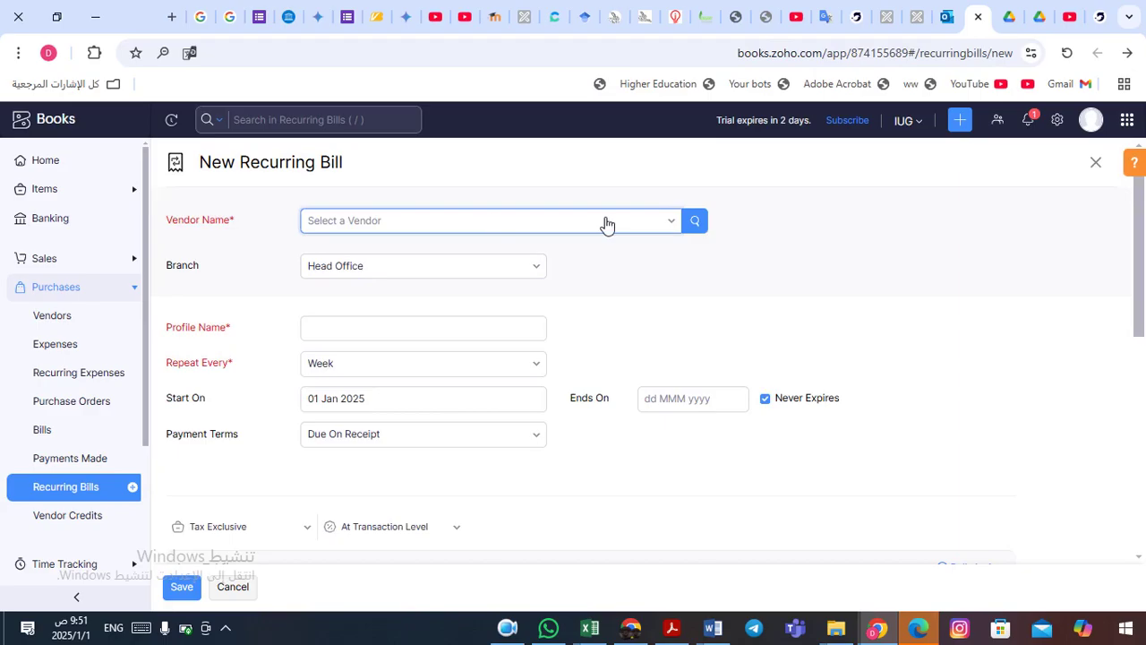
pyautogui.click(680, 223)
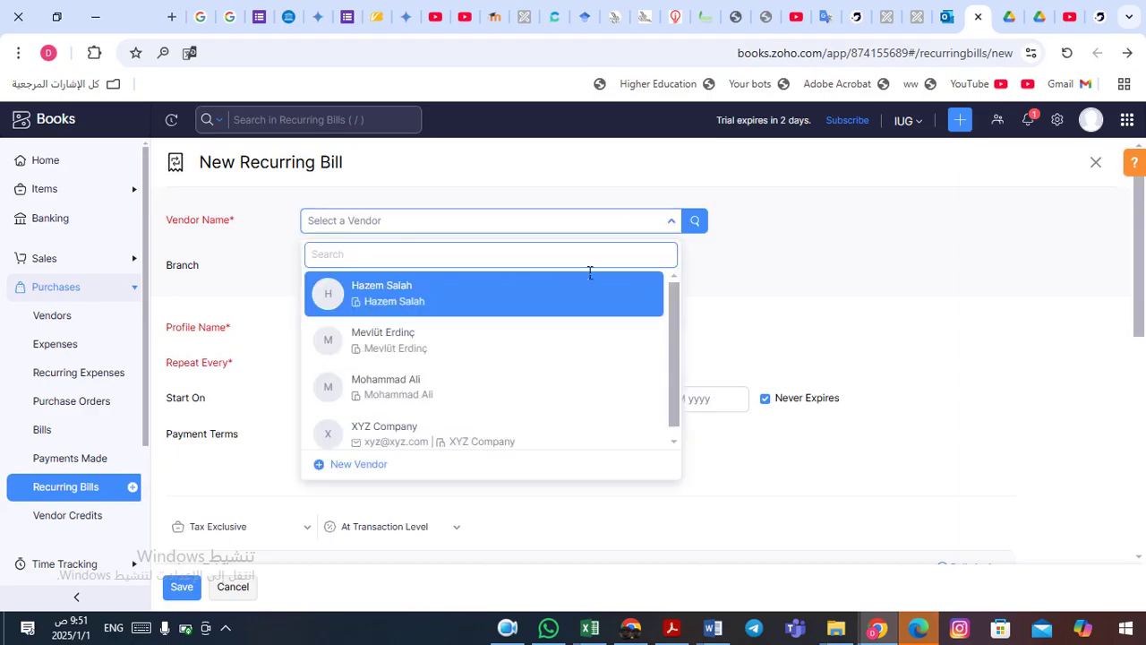
pyautogui.click(506, 307)
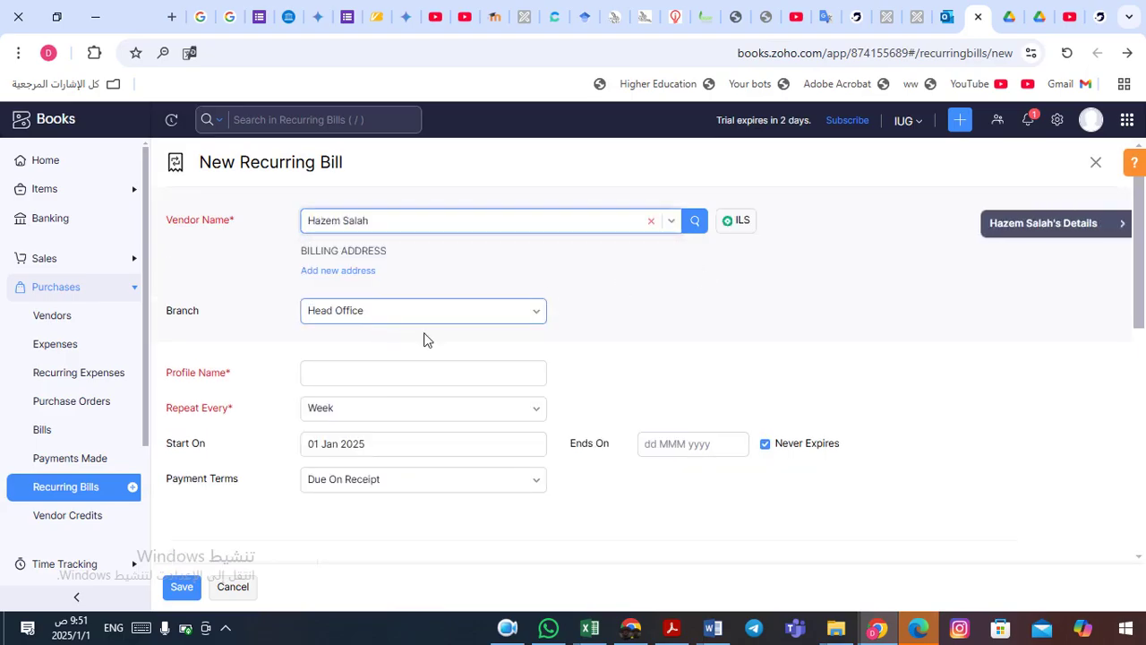
pyautogui.click(378, 378)
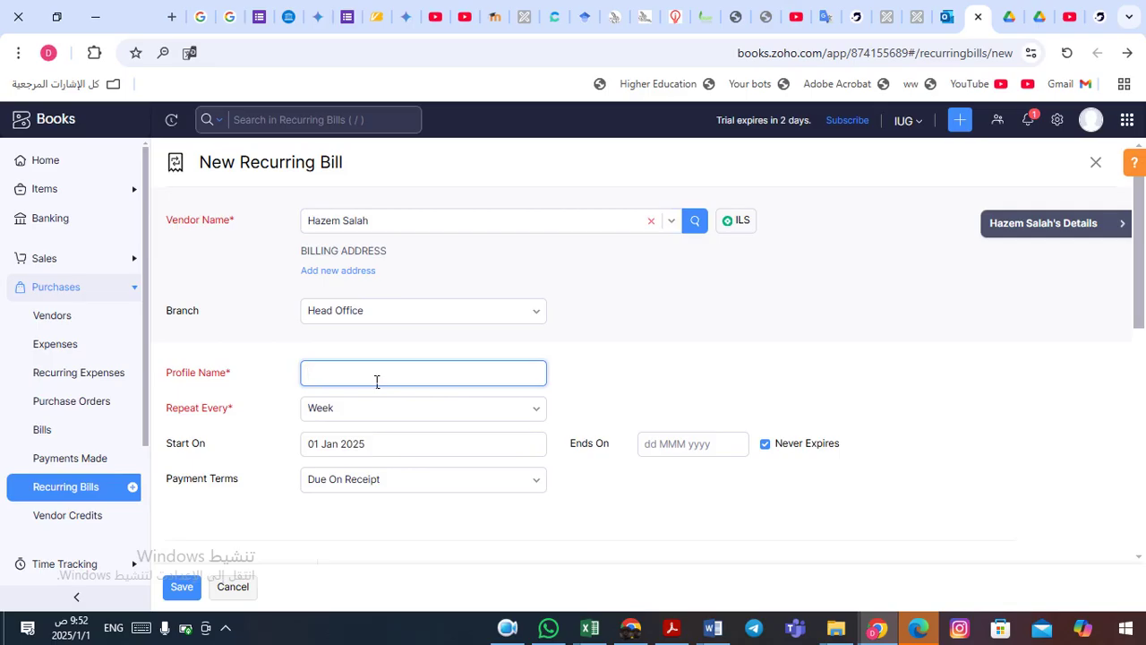
# - Name the recurring profile 'Weekly Iphone 16 shipping'
pyautogui.write('Wee')
pyautogui.write('shipping for')
pyautogui.press('BackSpace')
pyautogui.press('BackSpace')
pyautogui.write('Iphone 16')
pyautogui.click(645, 391)
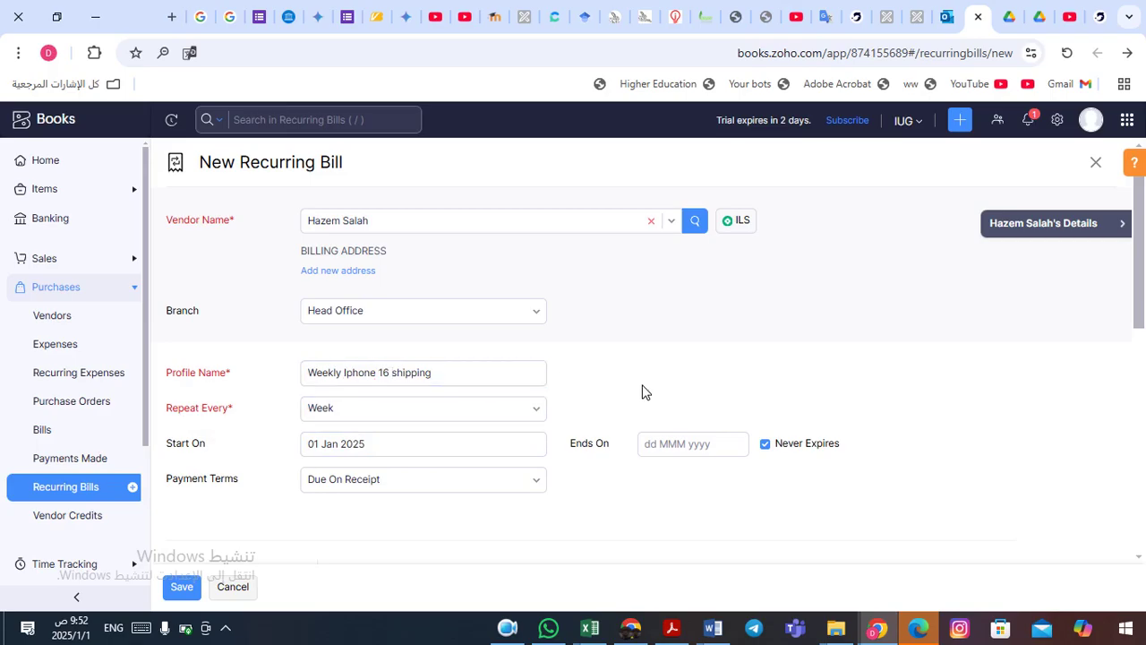
# - Set the profile's Ends On date to 31 Dec 2025
pyautogui.scroll(-3, 645, 391)
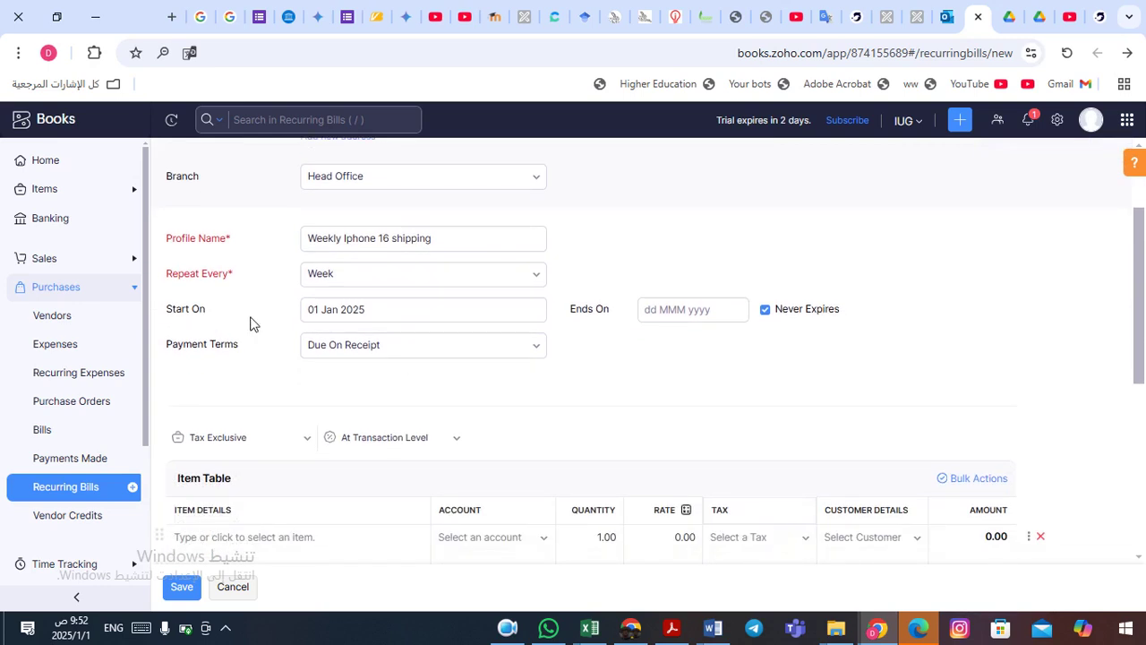
pyautogui.click(683, 310)
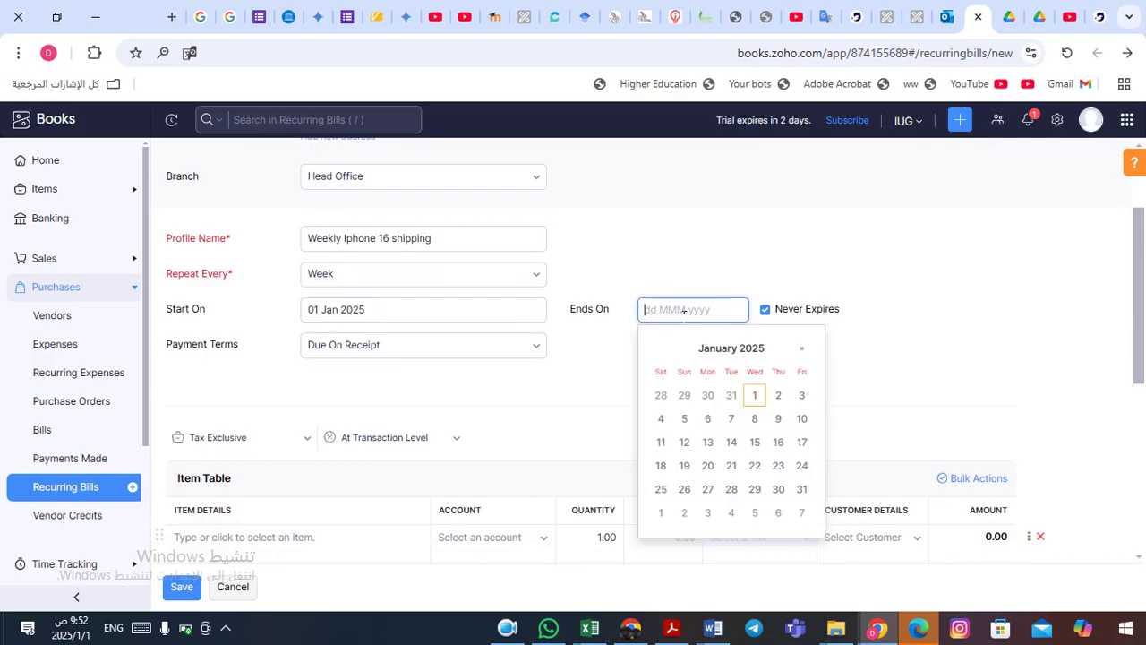
pyautogui.click(744, 349)
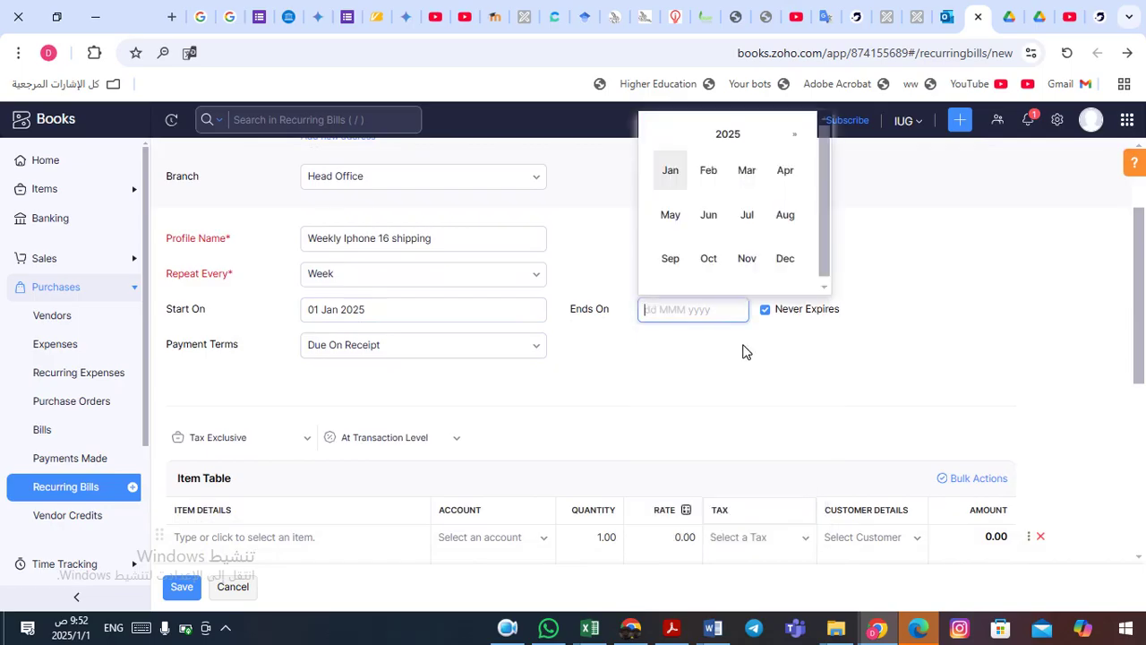
pyautogui.click(796, 260)
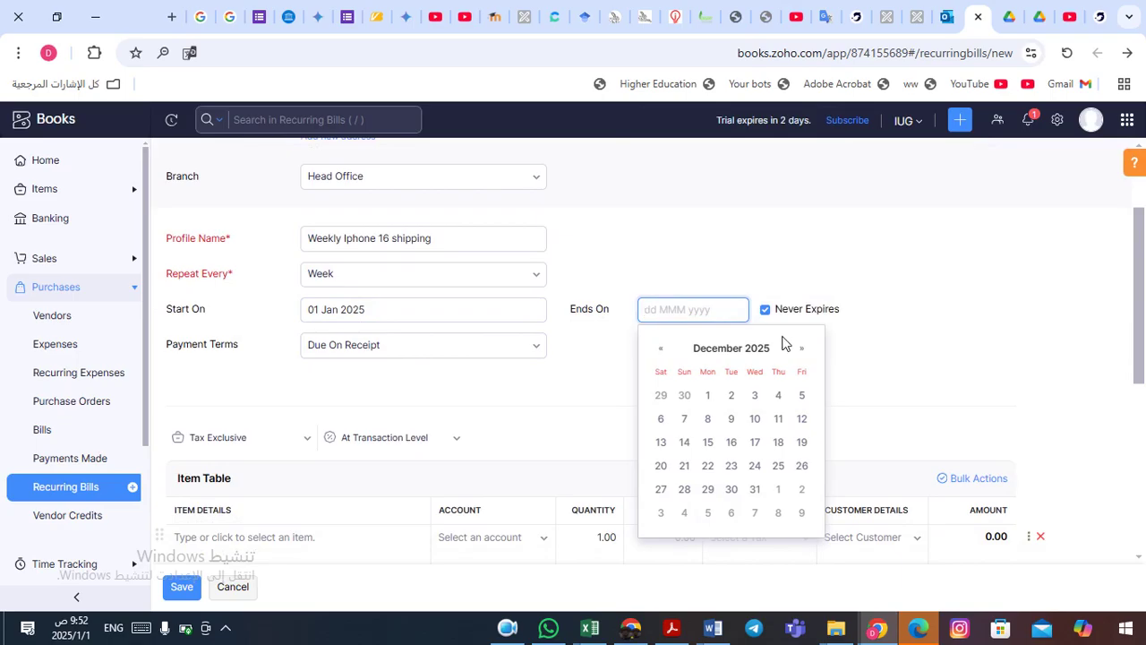
pyautogui.click(757, 498)
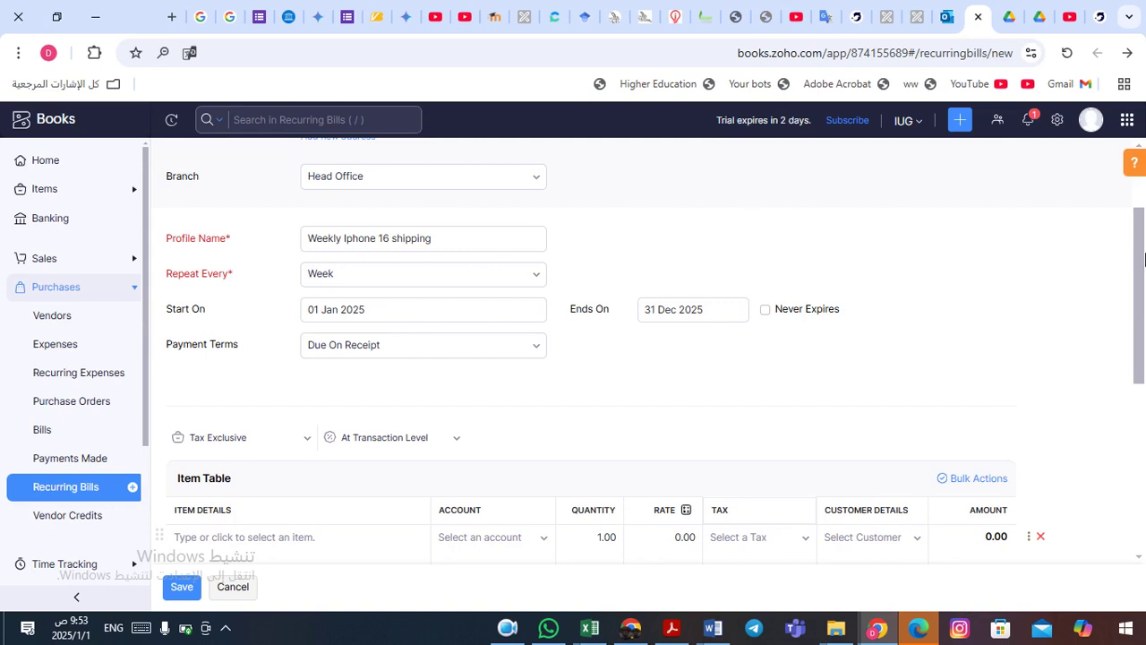
# - Add an Iphone 16 line with quantity 2, changing its rate from 3550 to 3450
pyautogui.scroll(2, 1140, 268)
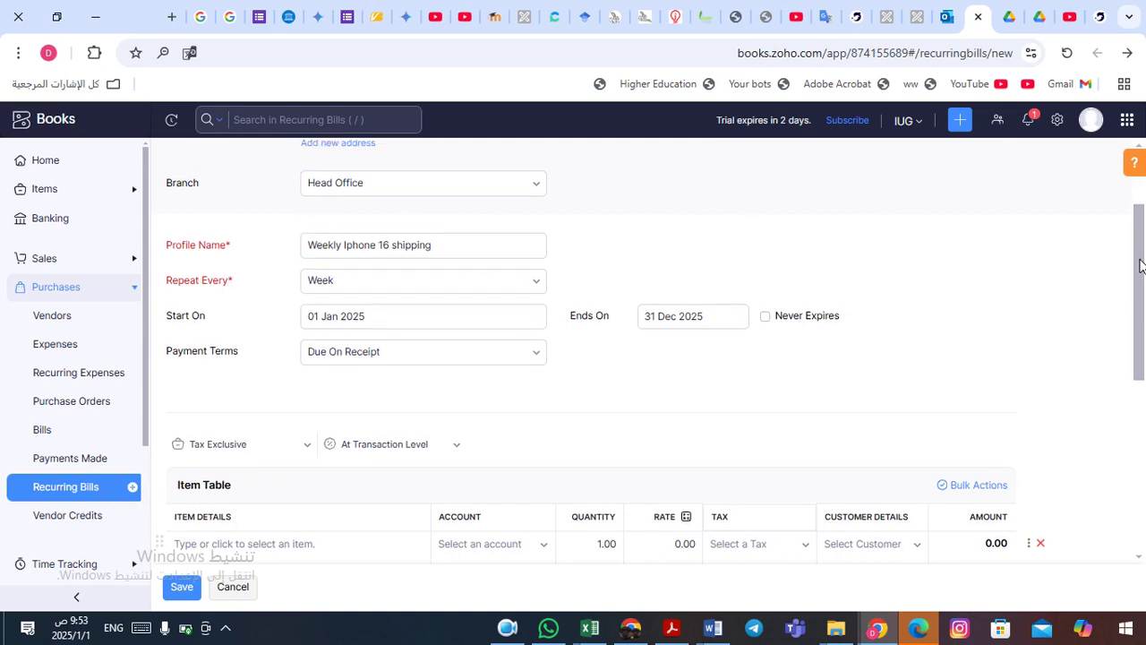
pyautogui.scroll(-2, 1140, 278)
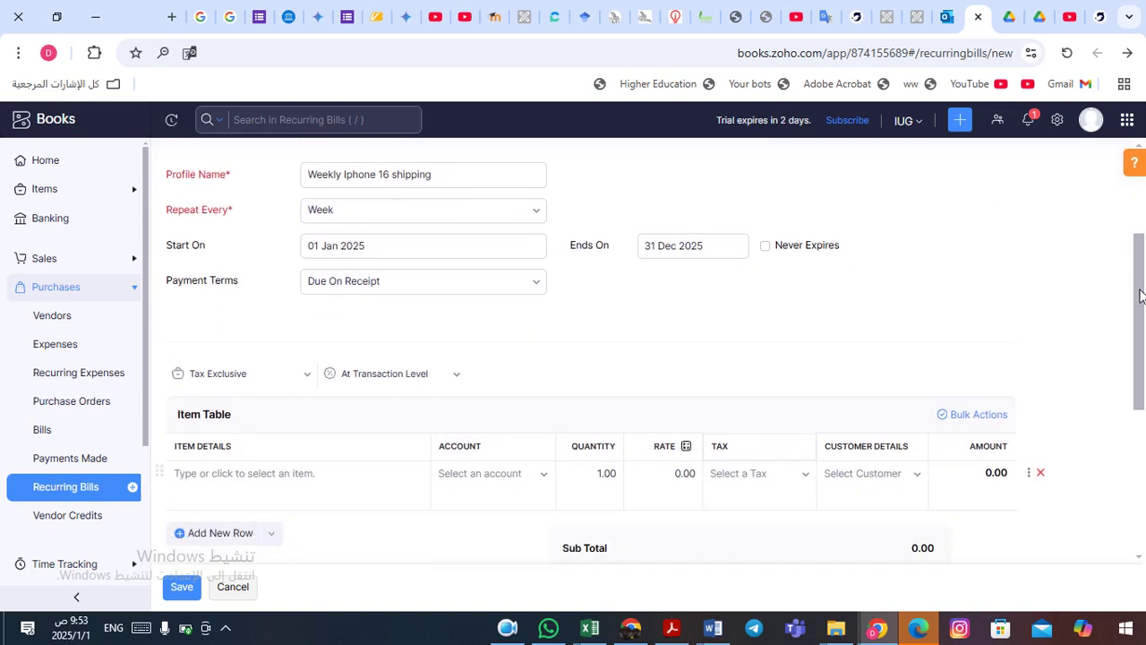
pyautogui.click(247, 474)
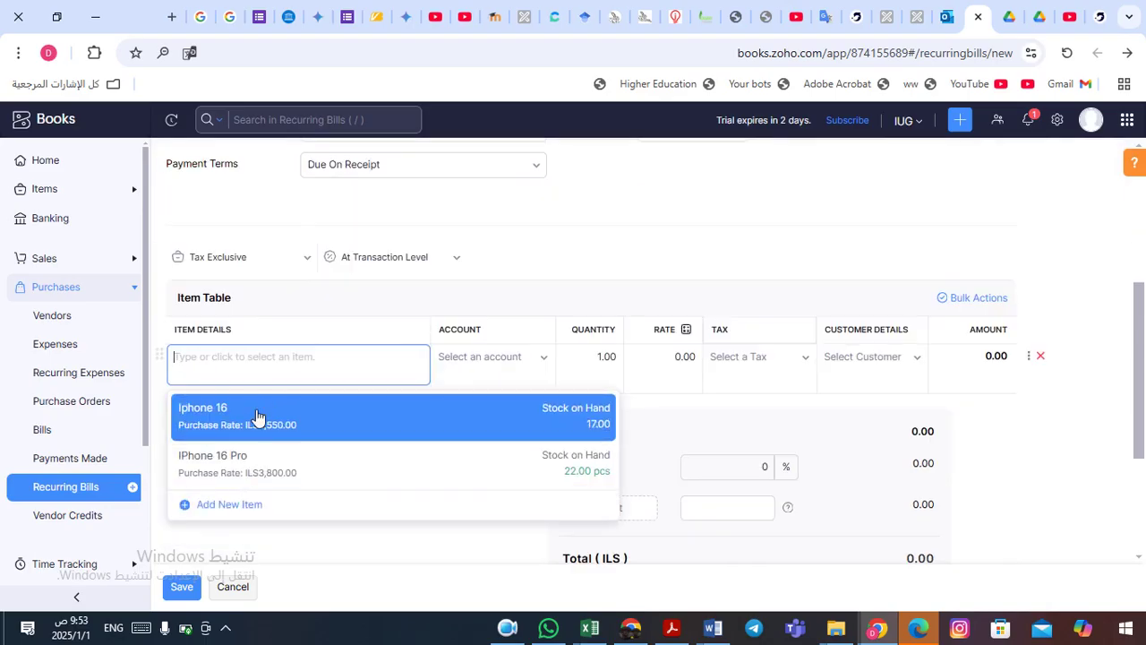
pyautogui.click(256, 423)
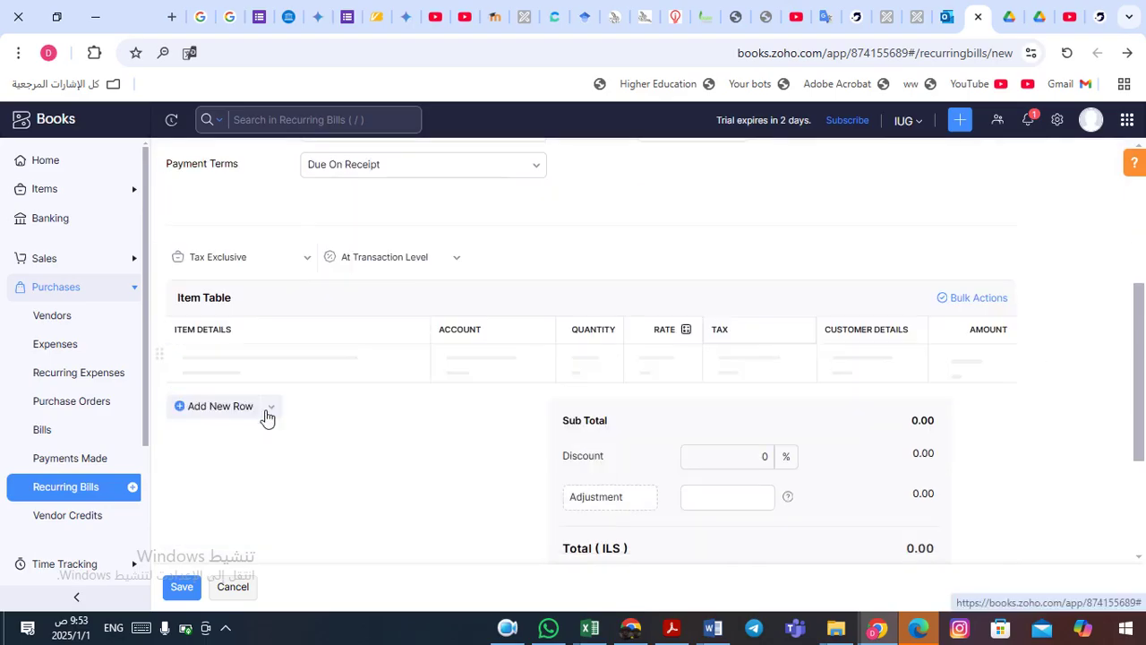
pyautogui.click(605, 357)
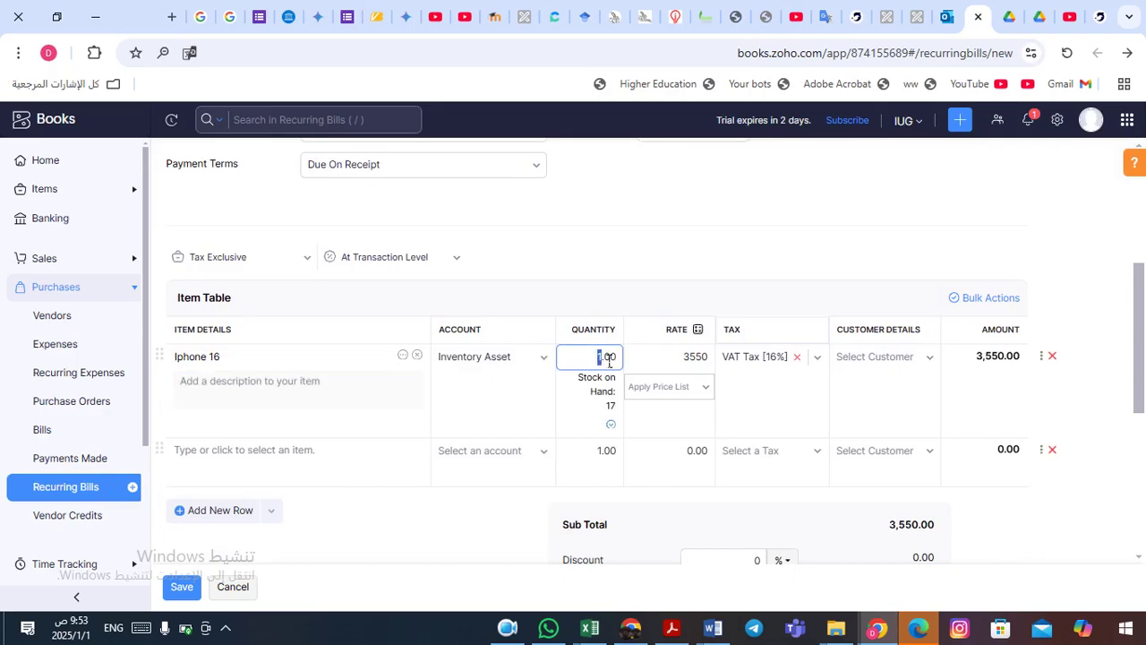
pyautogui.write('2')
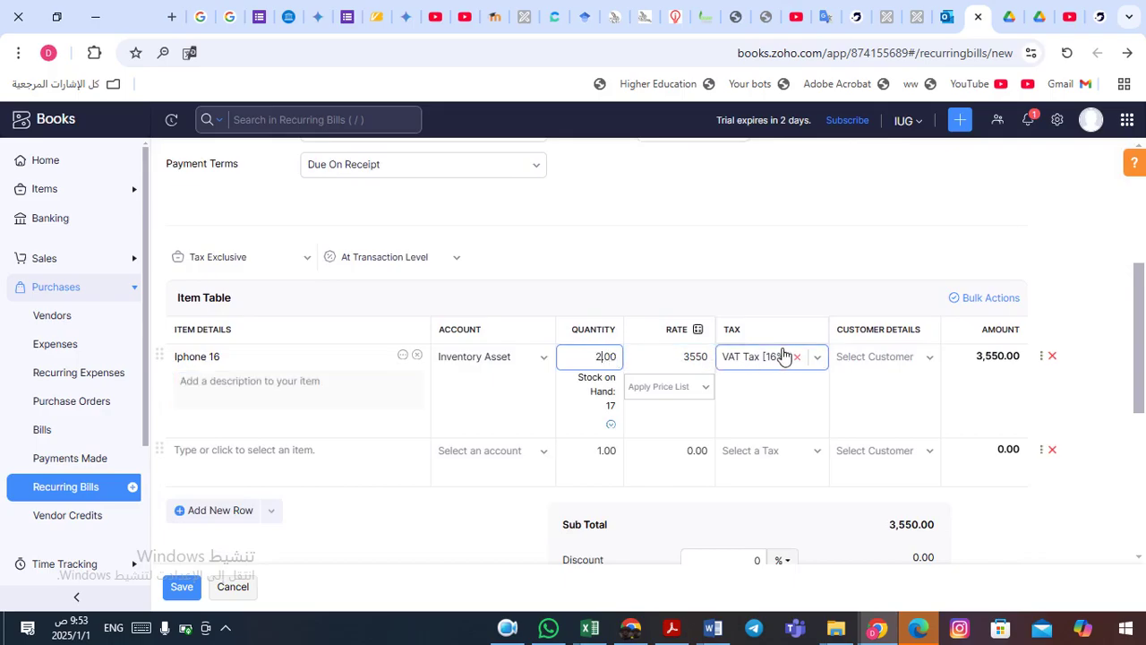
pyautogui.click(693, 360)
pyautogui.moveTo(689, 358); pyautogui.dragTo(718, 365)
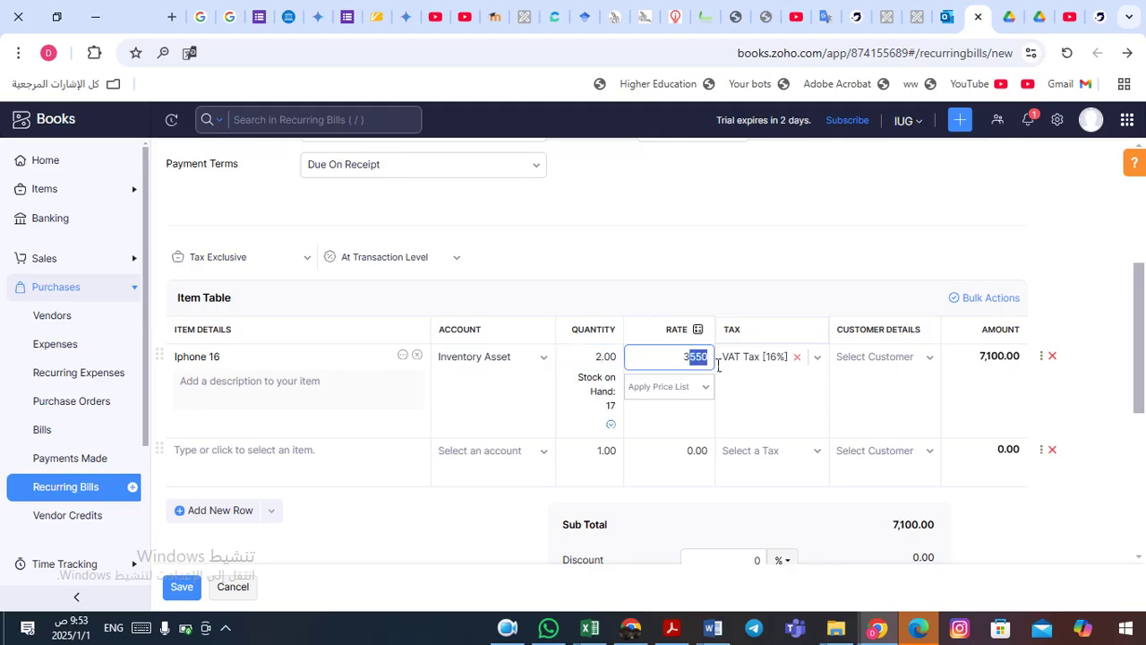
pyautogui.write('450')
pyautogui.scroll(-2, 1140, 343)
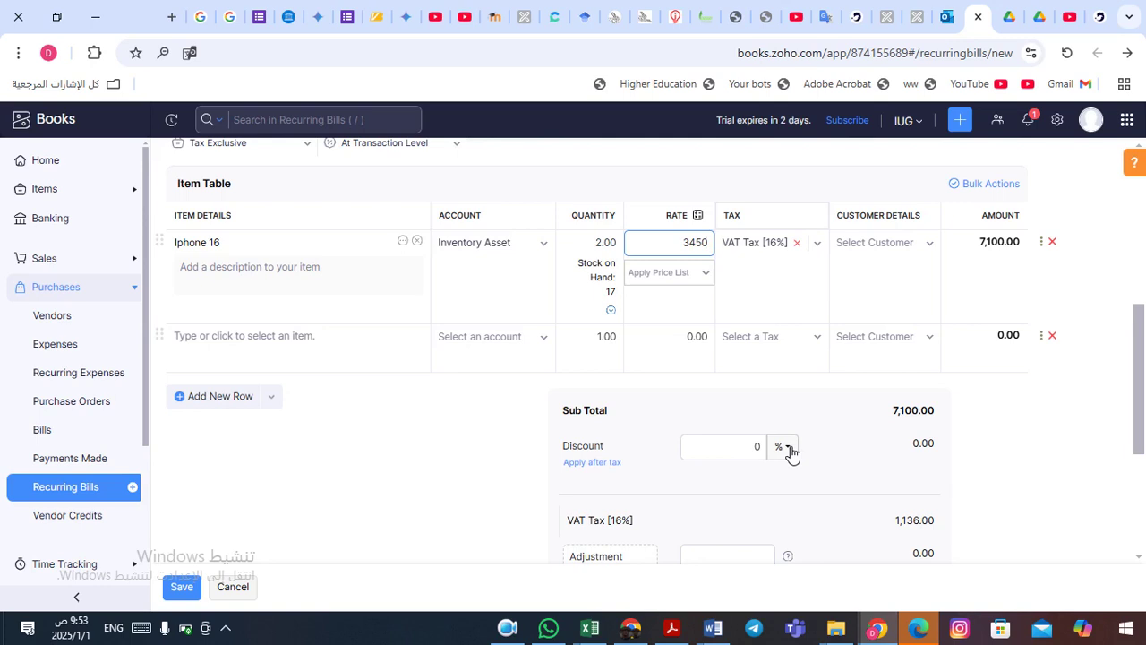
# - Apply a 2% discount to the recurring bill
pyautogui.click(789, 449)
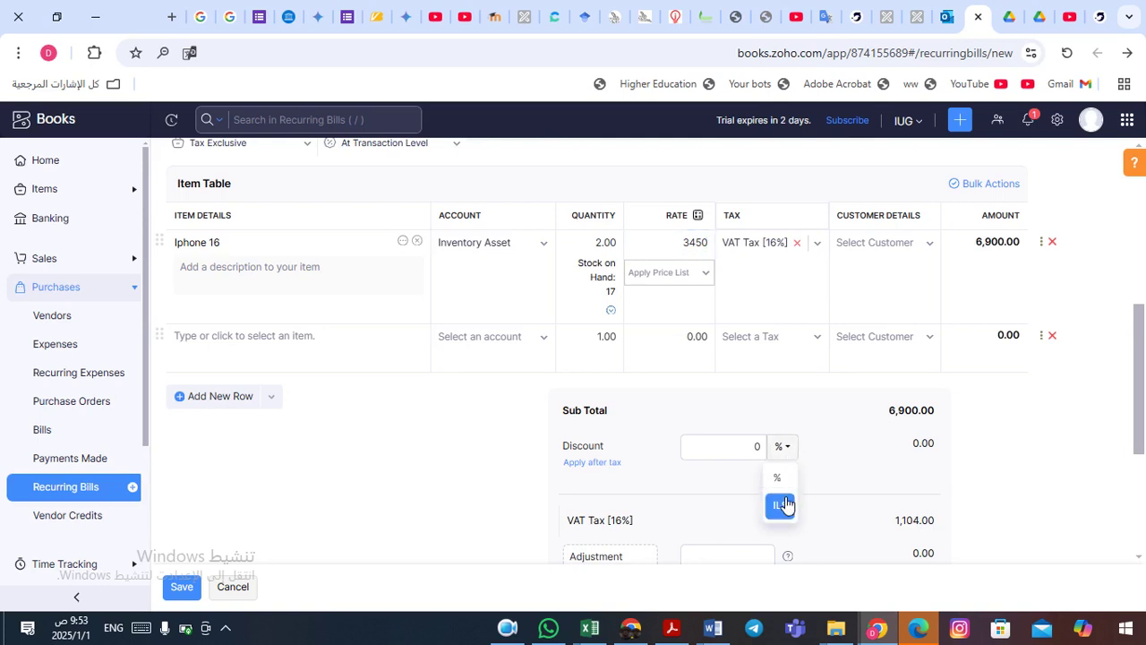
pyautogui.click(779, 479)
pyautogui.click(760, 446)
pyautogui.write('2')
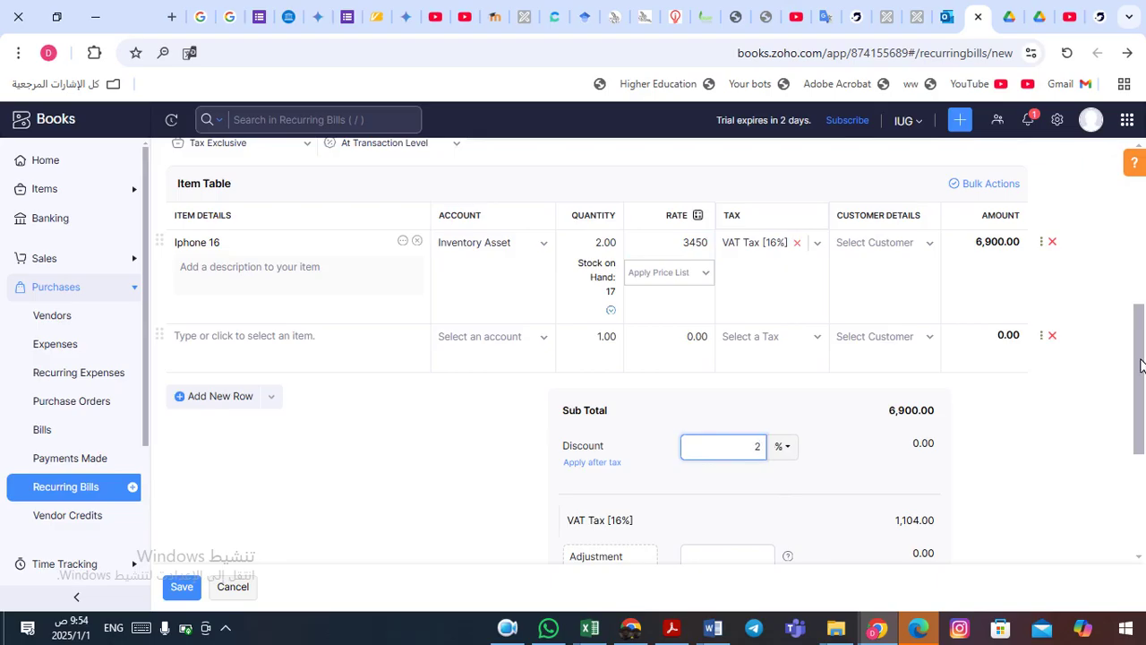
pyautogui.press('Tab')
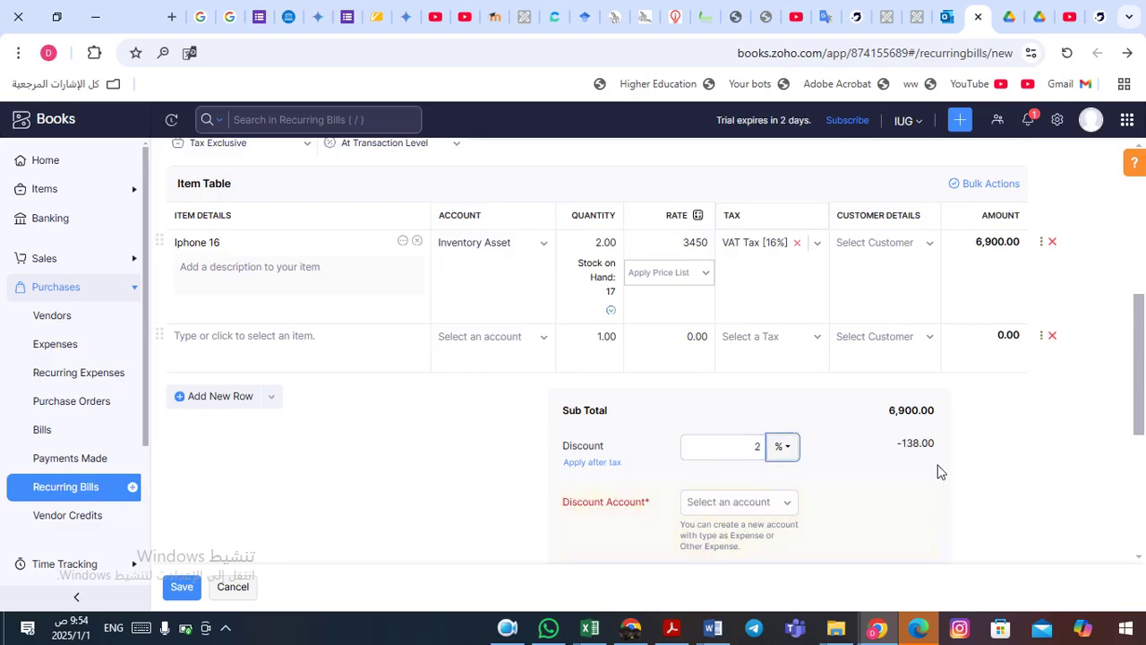
# - Book the discount to Purchase Discounts and save the recurring bill
pyautogui.click(780, 508)
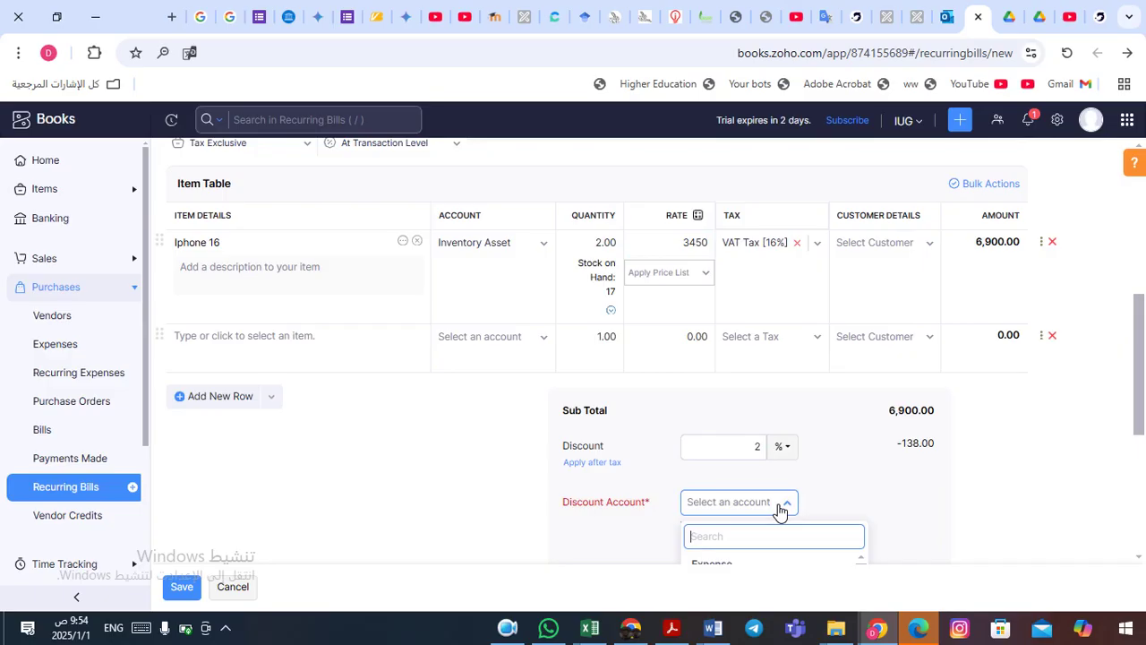
pyautogui.scroll(-1, 1140, 340)
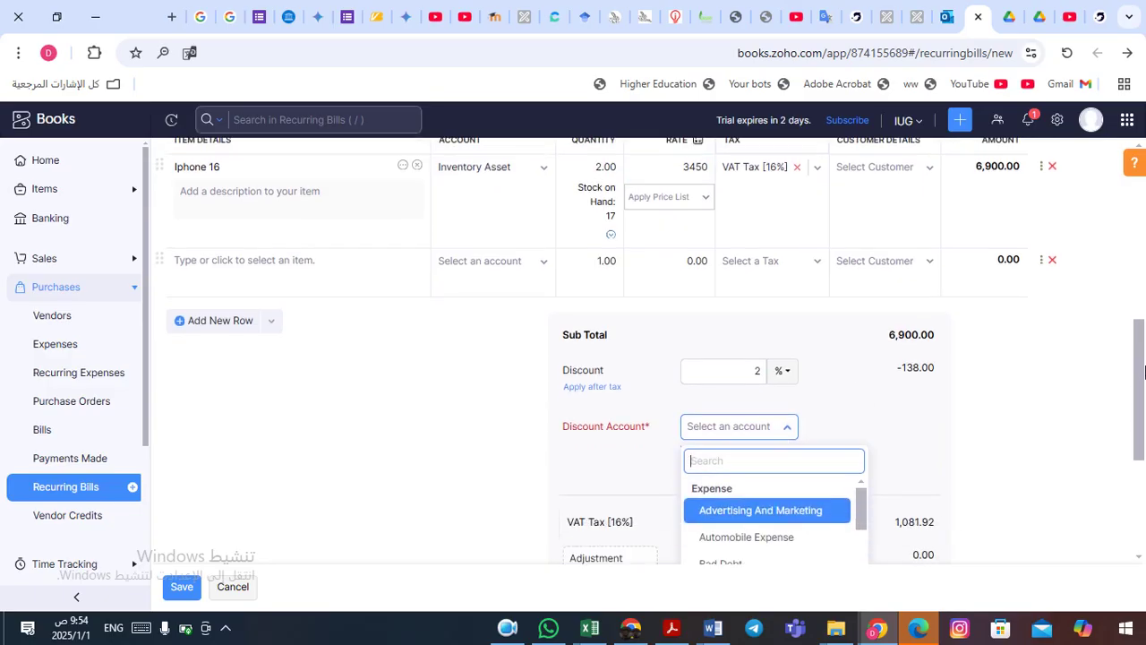
pyautogui.scroll(-1, 1142, 362)
pyautogui.write('dis')
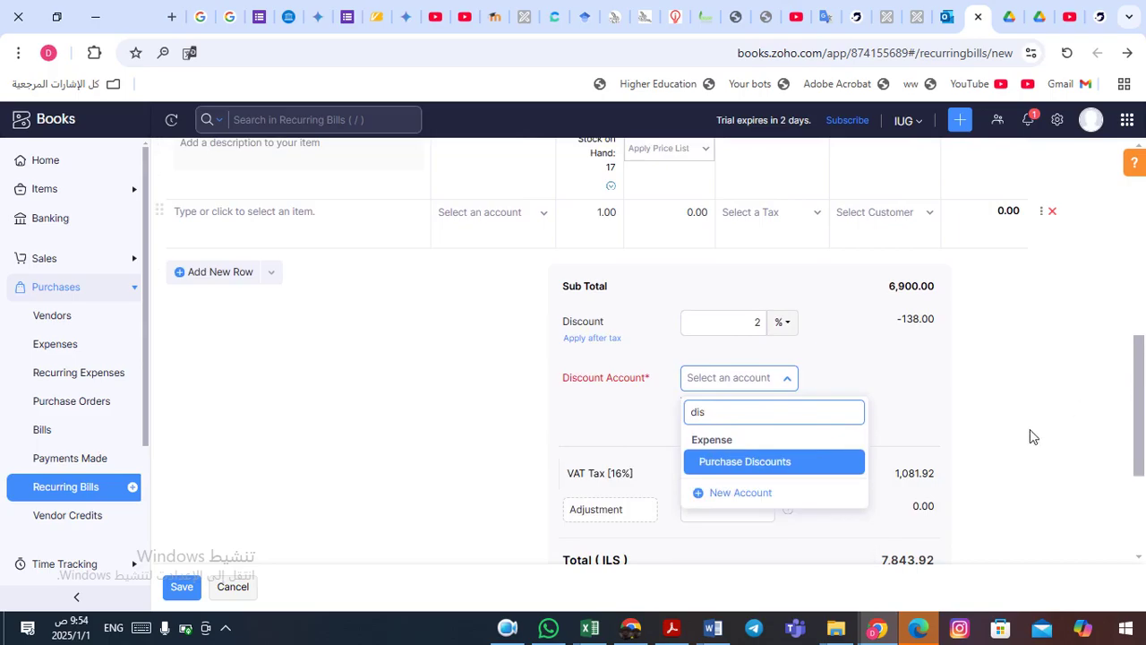
pyautogui.click(761, 463)
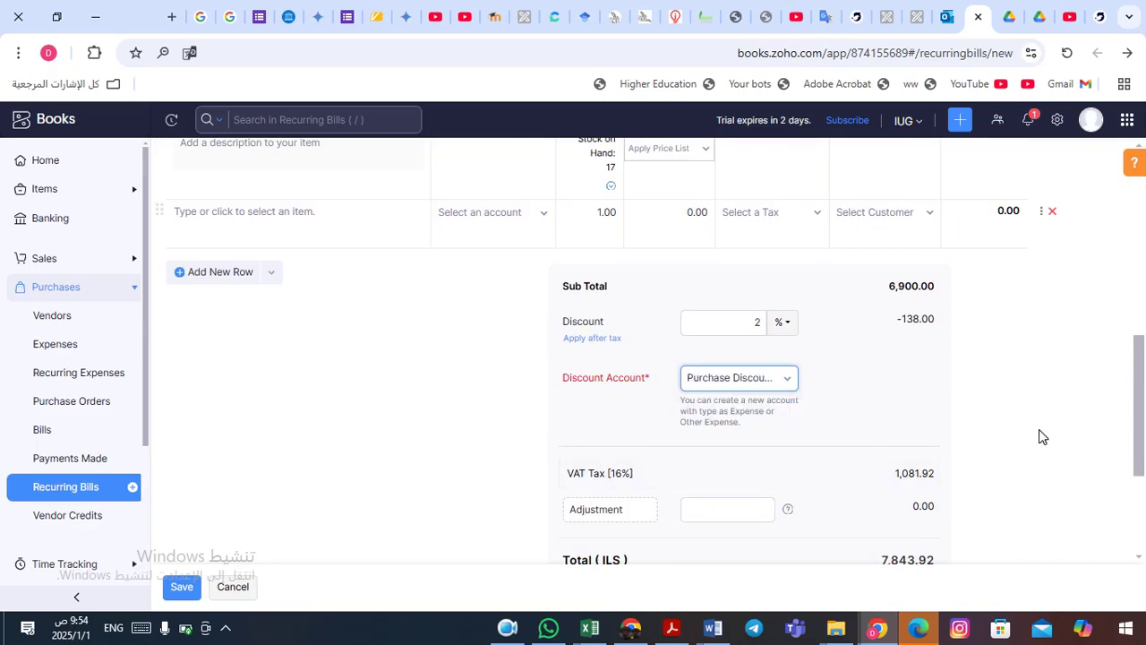
pyautogui.moveTo(1140, 399); pyautogui.dragTo(1140, 493)
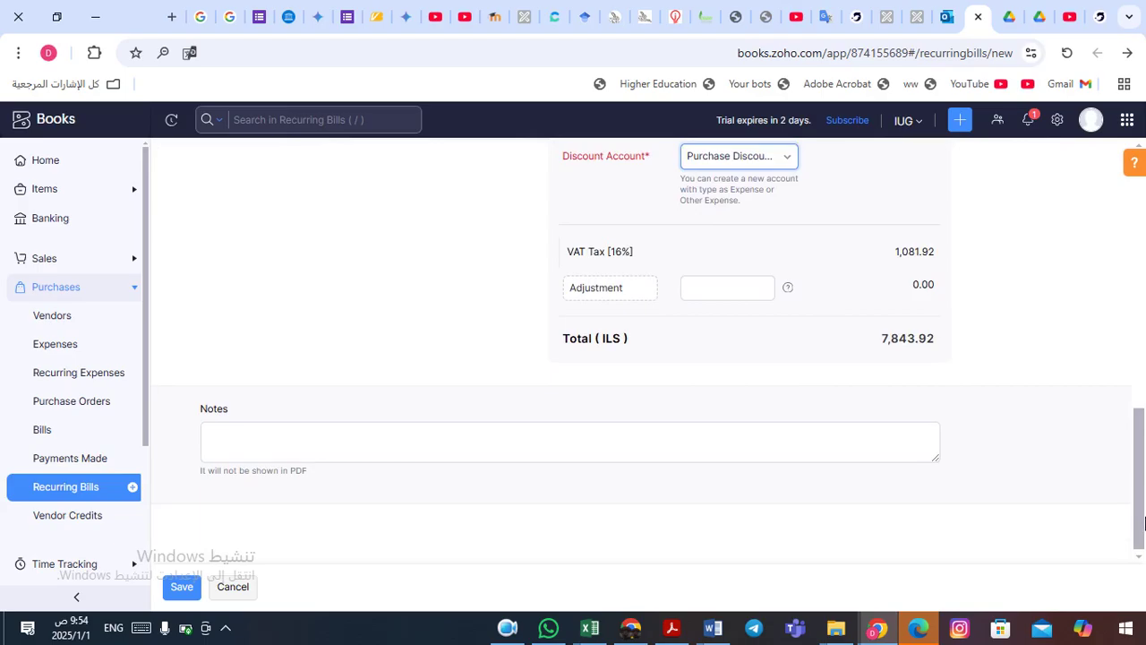
pyautogui.click(182, 589)
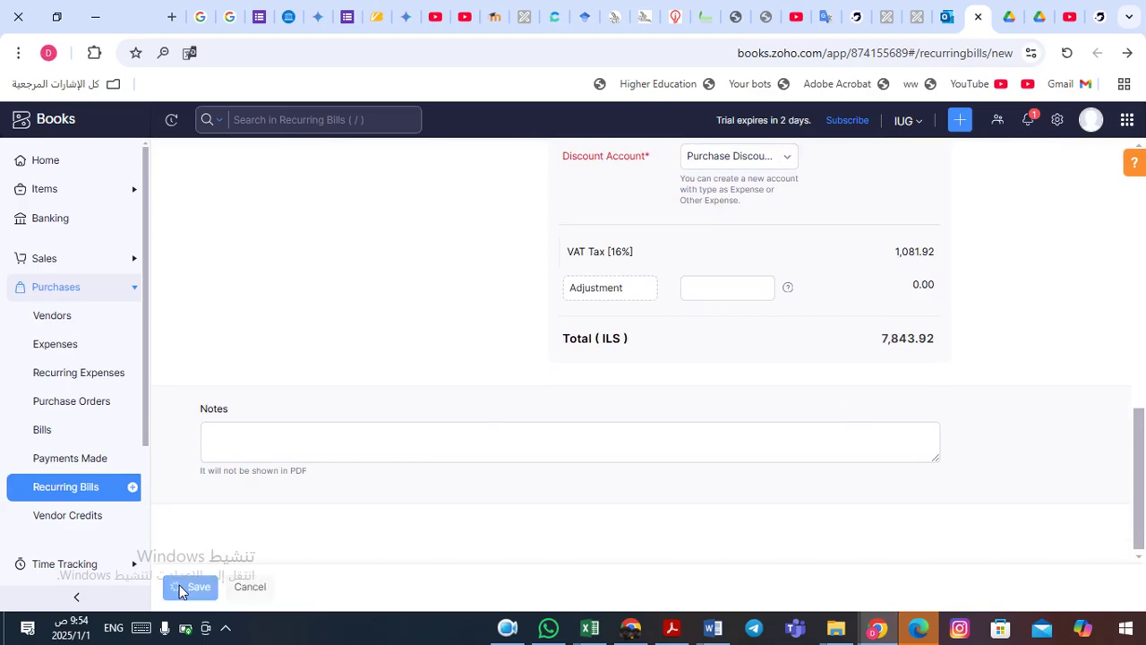
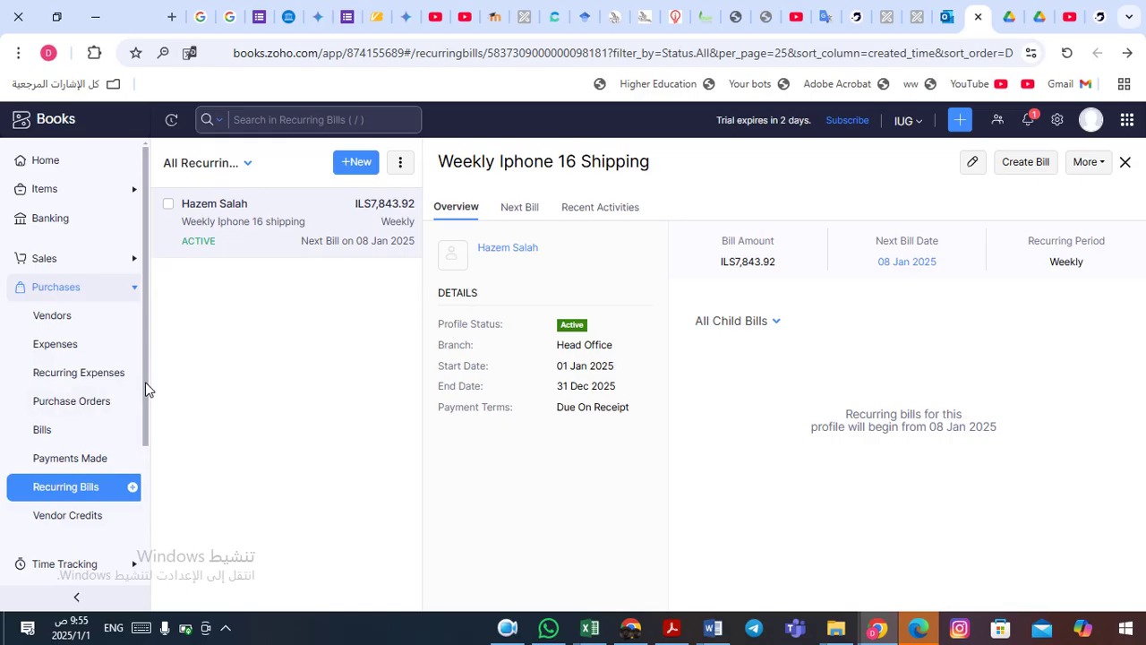
# - Look over bill 4521 from the Bills list, then go to the empty Vendor Credits page
pyautogui.moveTo(146, 389); pyautogui.dragTo(145, 418)
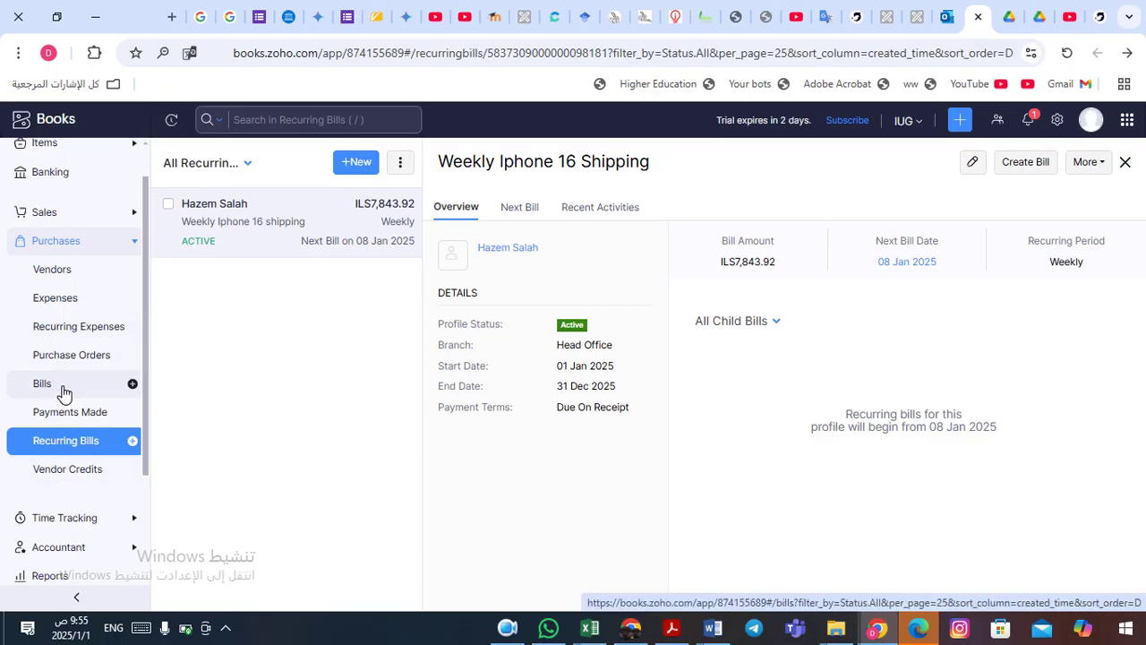
pyautogui.click(62, 393)
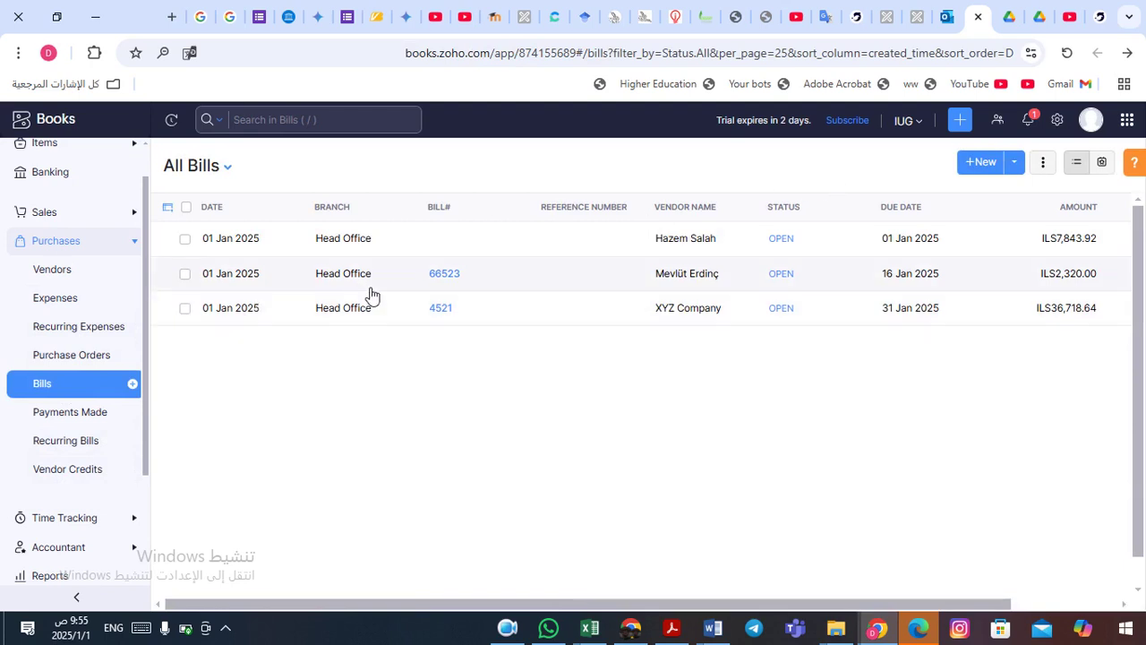
pyautogui.click(187, 311)
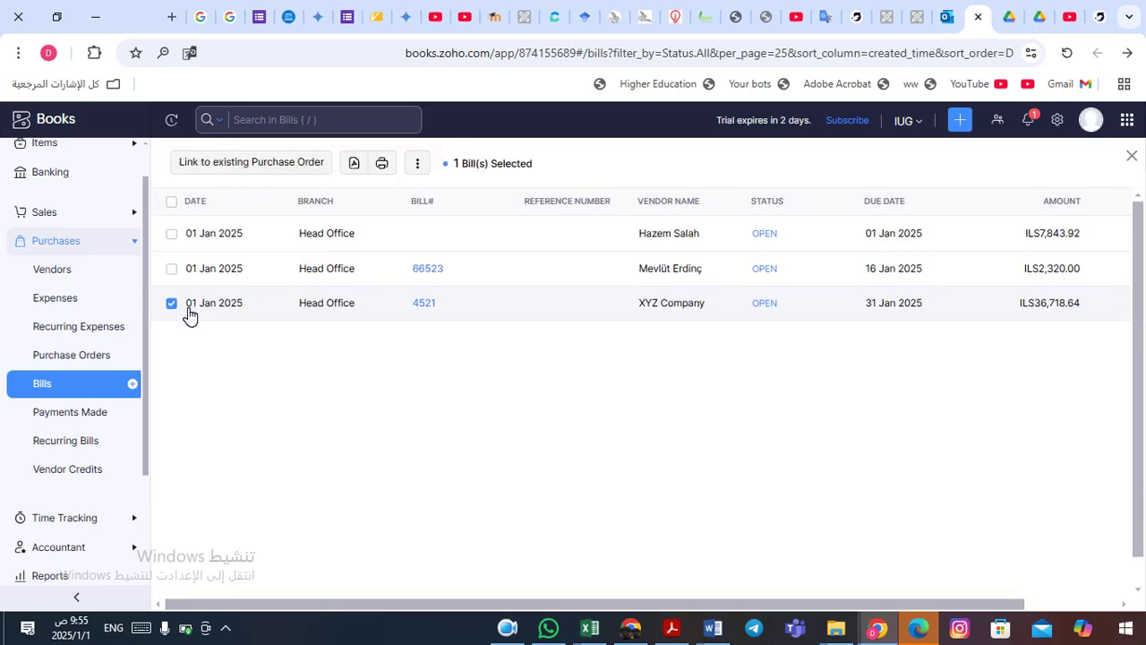
pyautogui.click(563, 309)
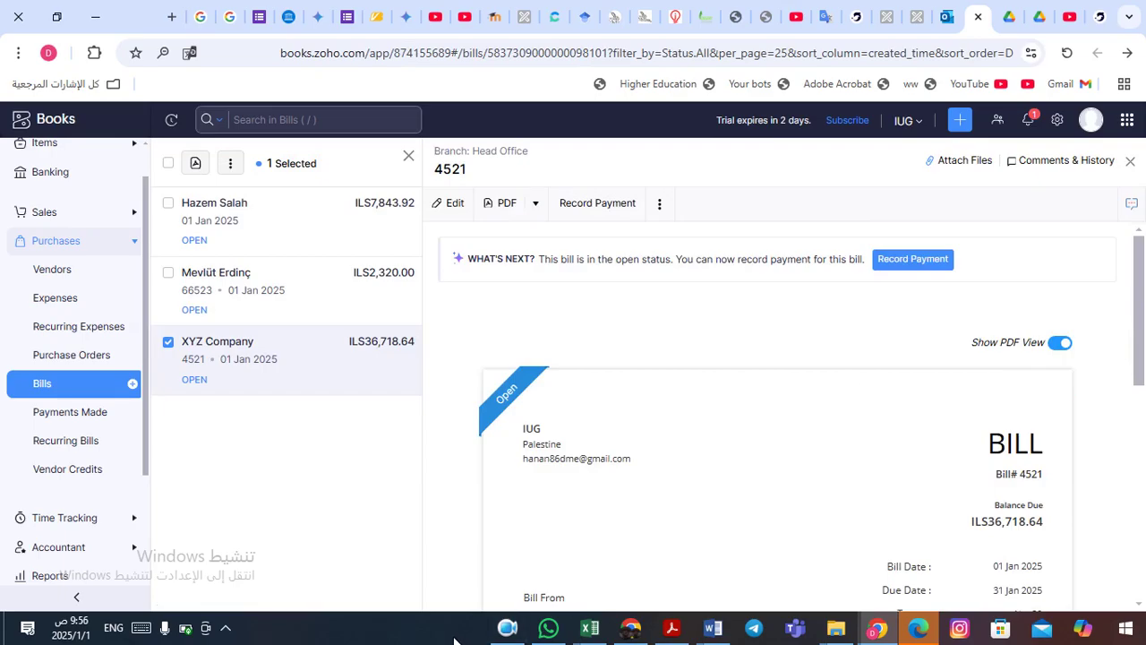
pyautogui.click(510, 627)
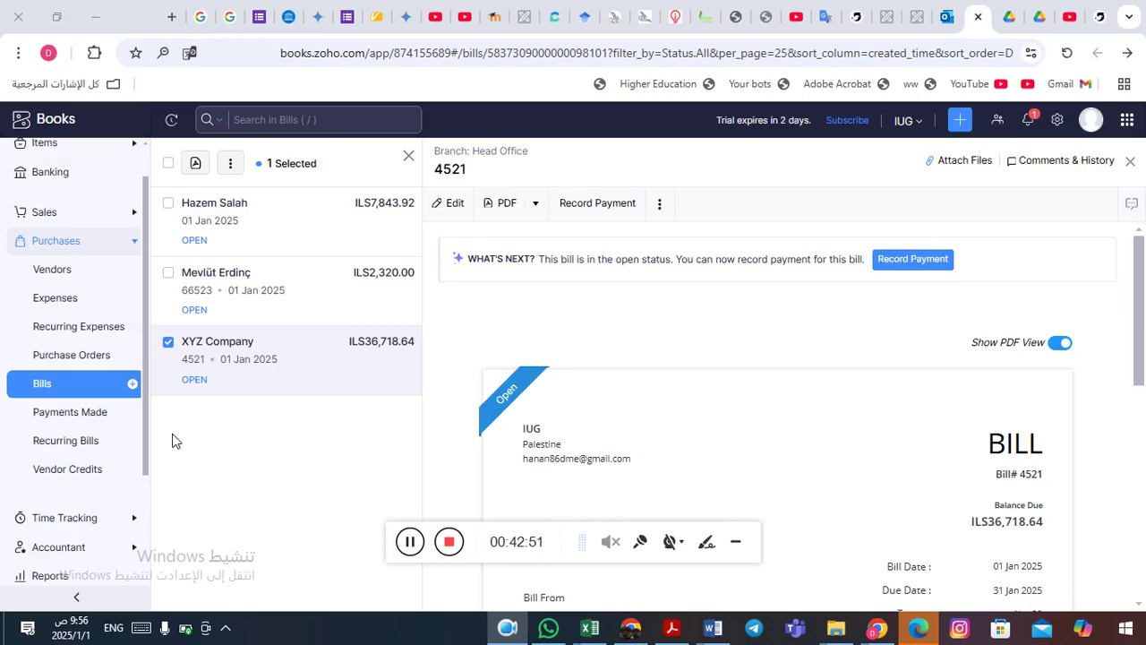
pyautogui.click(20, 476)
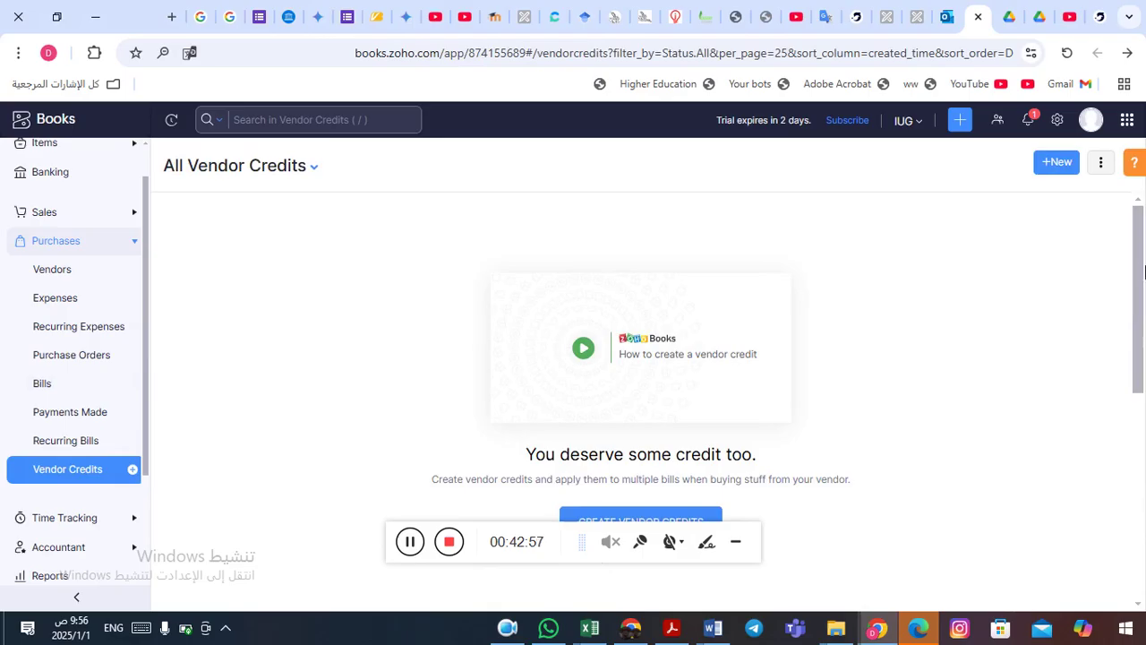
# - Leave Vendor Credits and go back to the All Bills list
pyautogui.moveTo(1140, 272); pyautogui.dragTo(1141, 296)
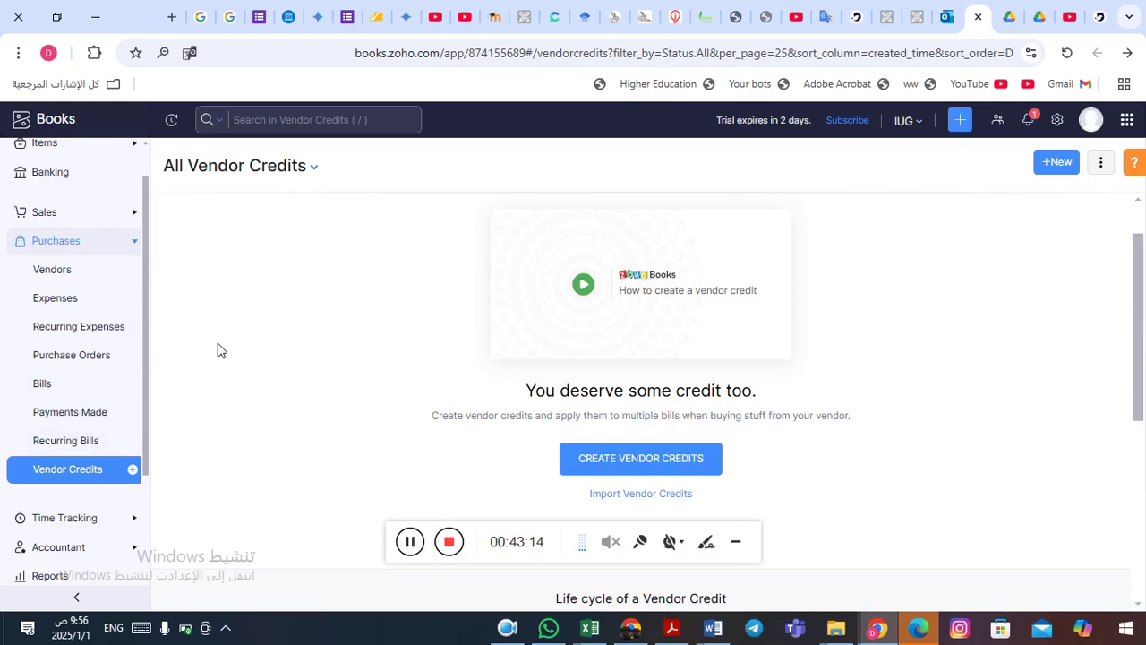
pyautogui.click(43, 383)
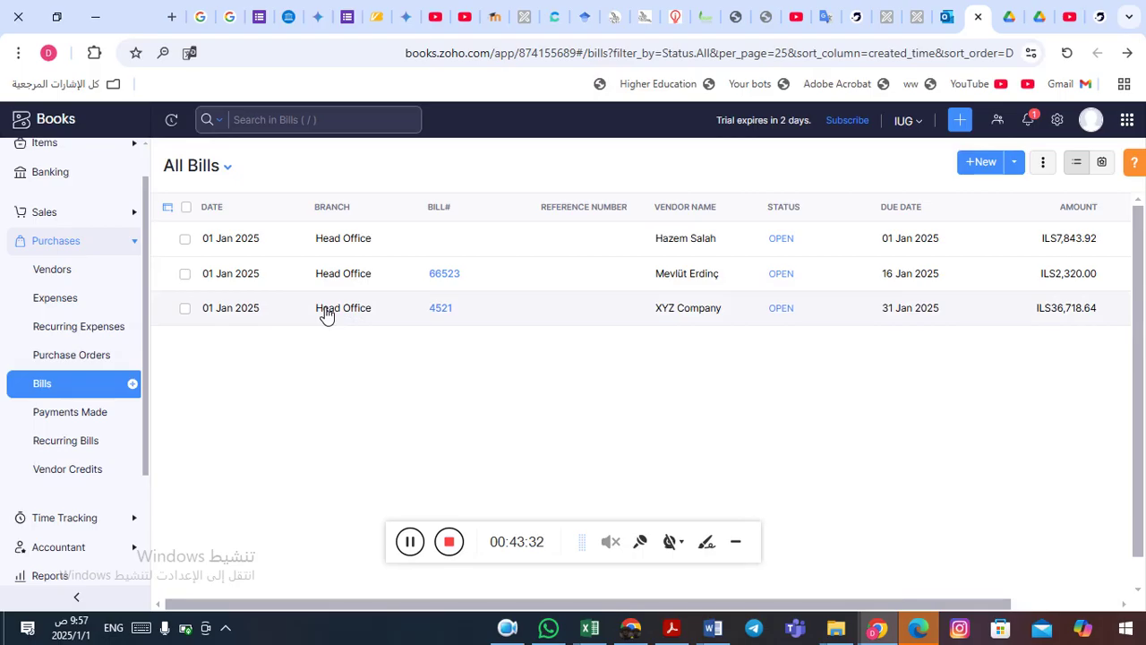
# - Create a vendor credit from bill 4521, ticking 'Do not show this again' on the confirmation
pyautogui.click(267, 314)
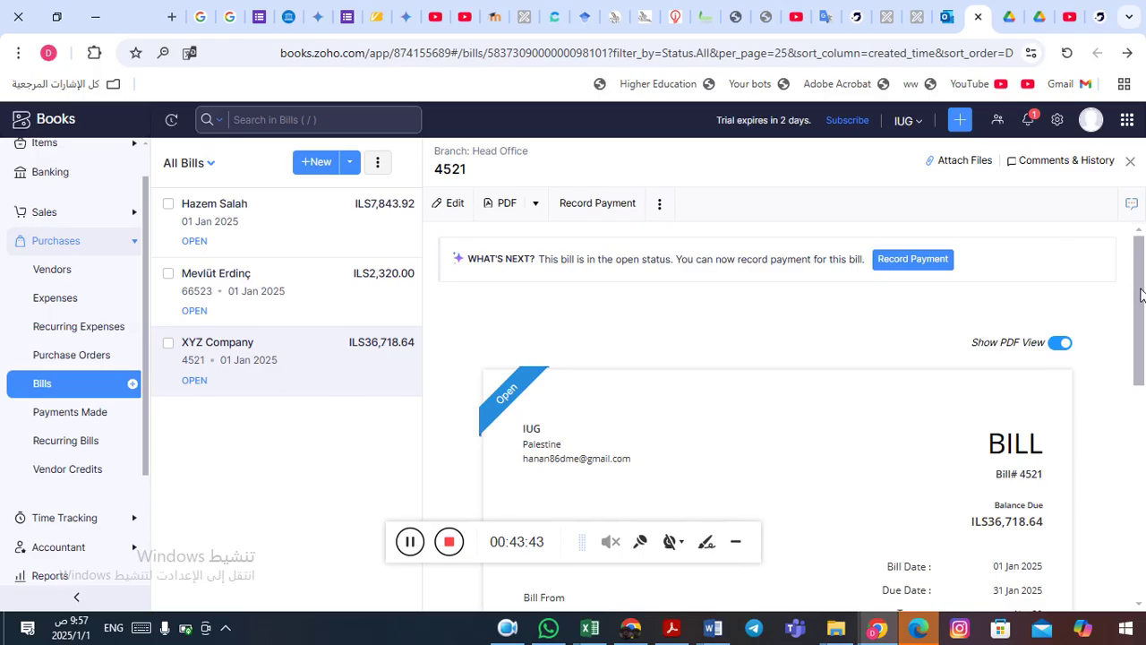
pyautogui.scroll(-4, 1140, 305)
pyautogui.moveTo(1135, 384); pyautogui.dragTo(1108, 256)
pyautogui.click(662, 208)
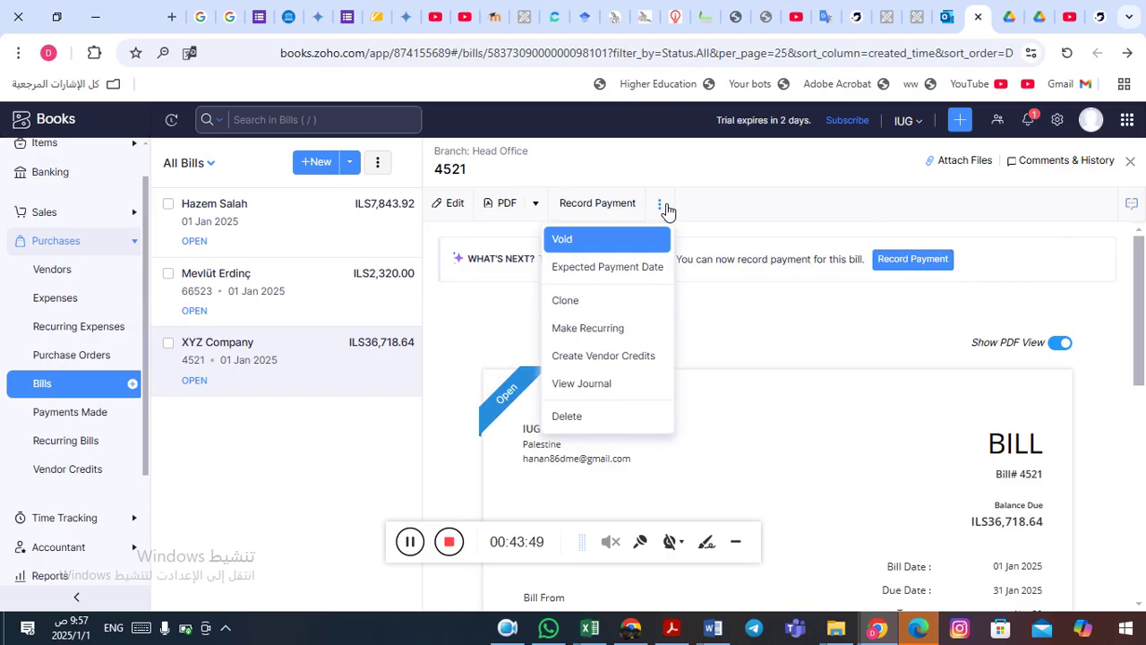
pyautogui.click(599, 357)
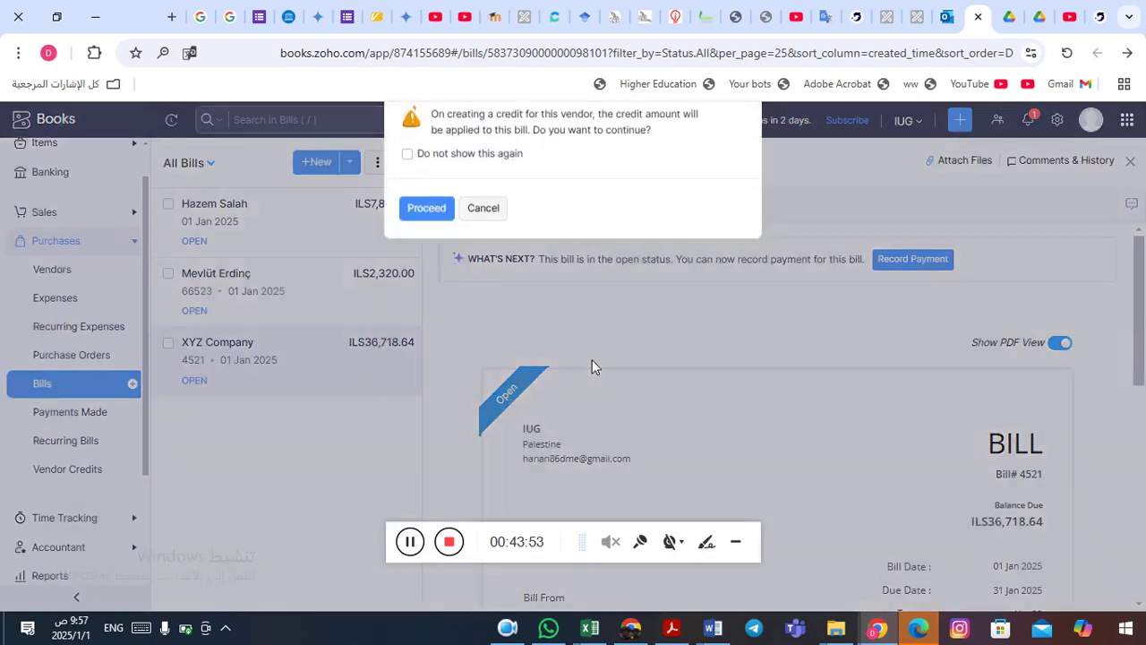
pyautogui.click(407, 166)
# - Proceed to the New Vendor Credits form for XYZ Company and enter credit note number 54887
pyautogui.click(427, 217)
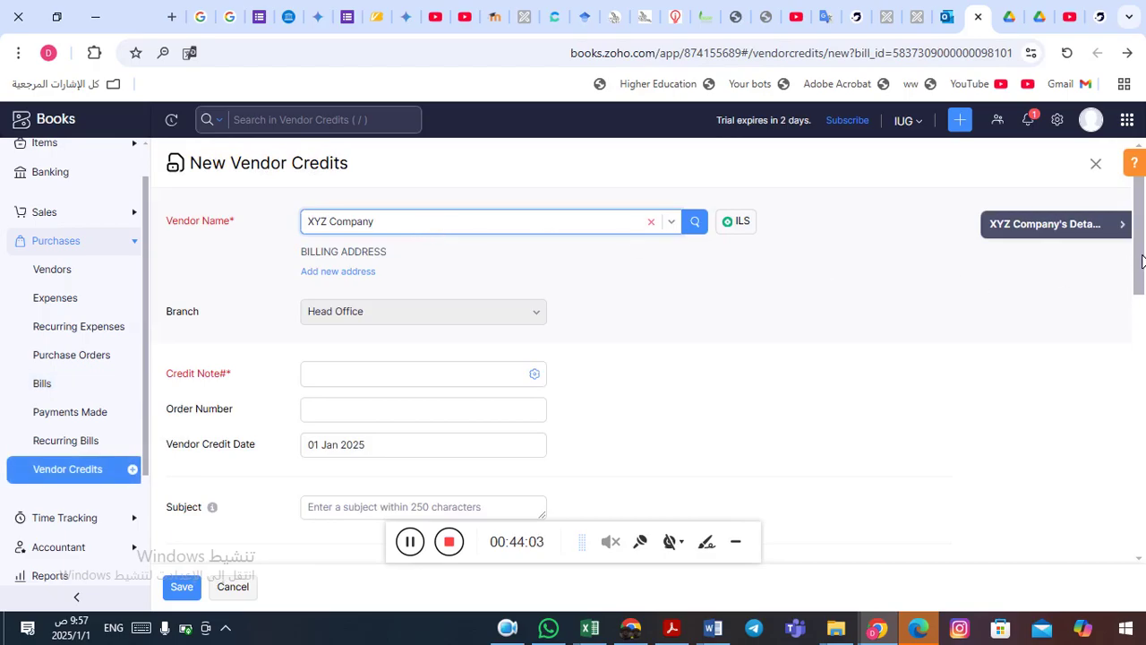
pyautogui.scroll(-1, 1142, 260)
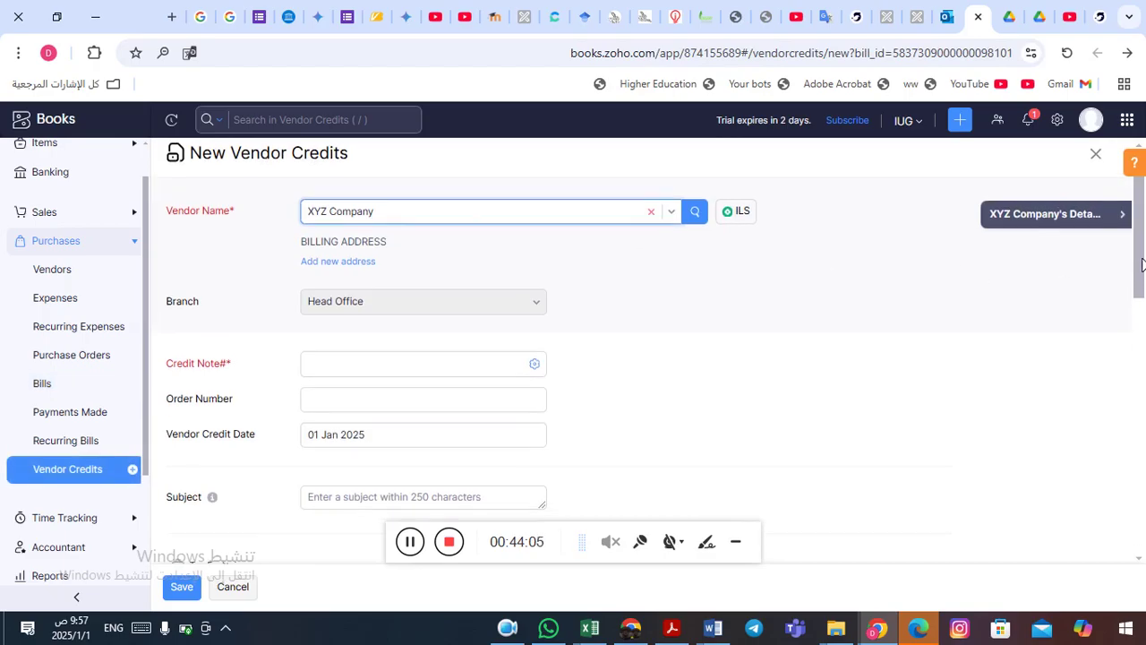
pyautogui.moveTo(1142, 264); pyautogui.dragTo(1144, 376)
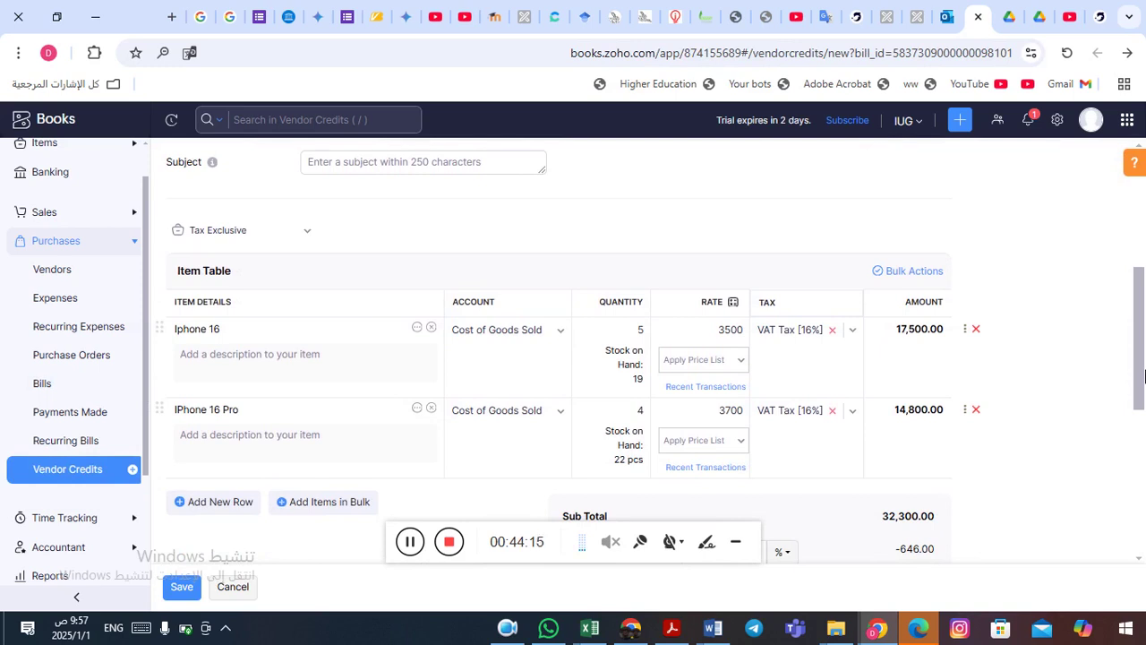
pyautogui.moveTo(1145, 376); pyautogui.dragTo(1145, 258)
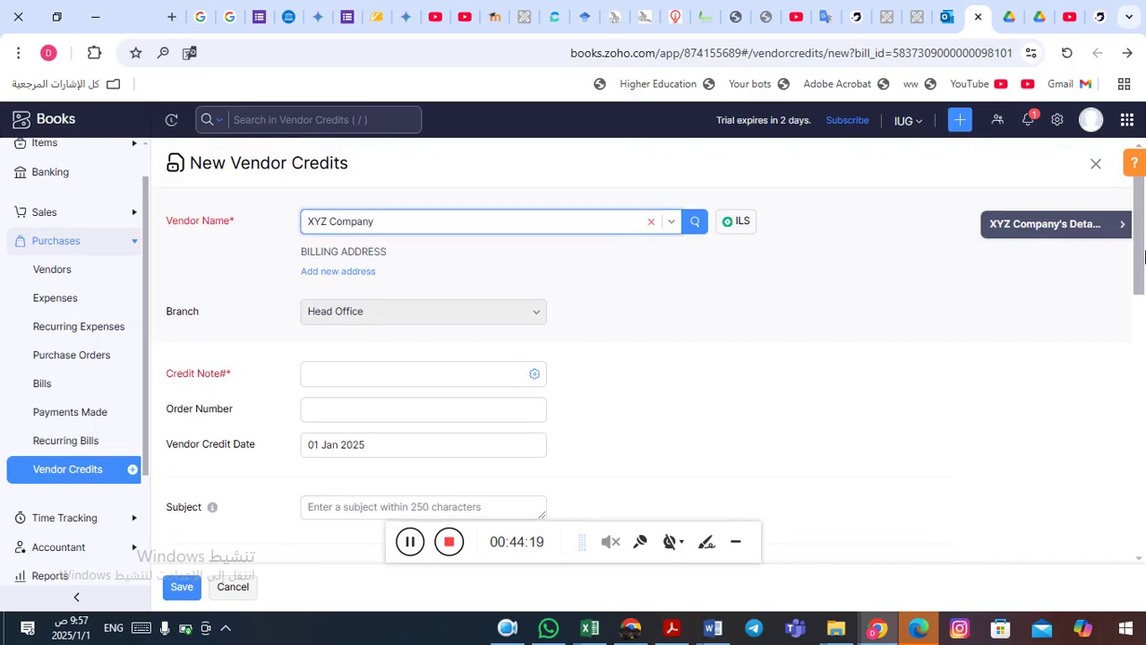
pyautogui.click(344, 375)
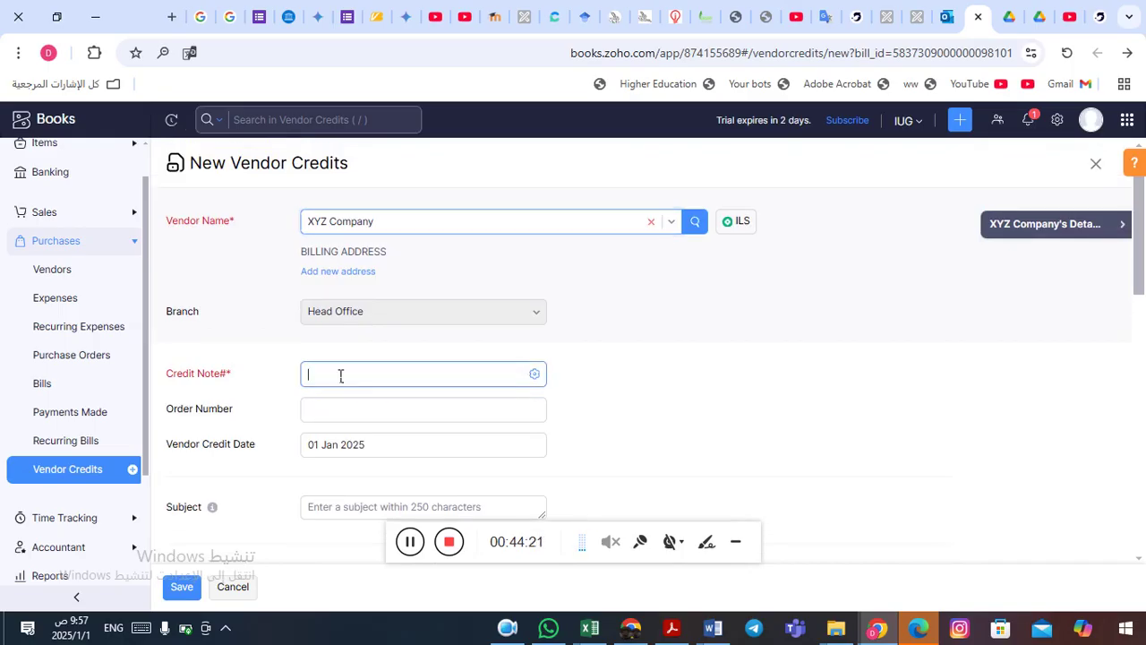
pyautogui.write('54887')
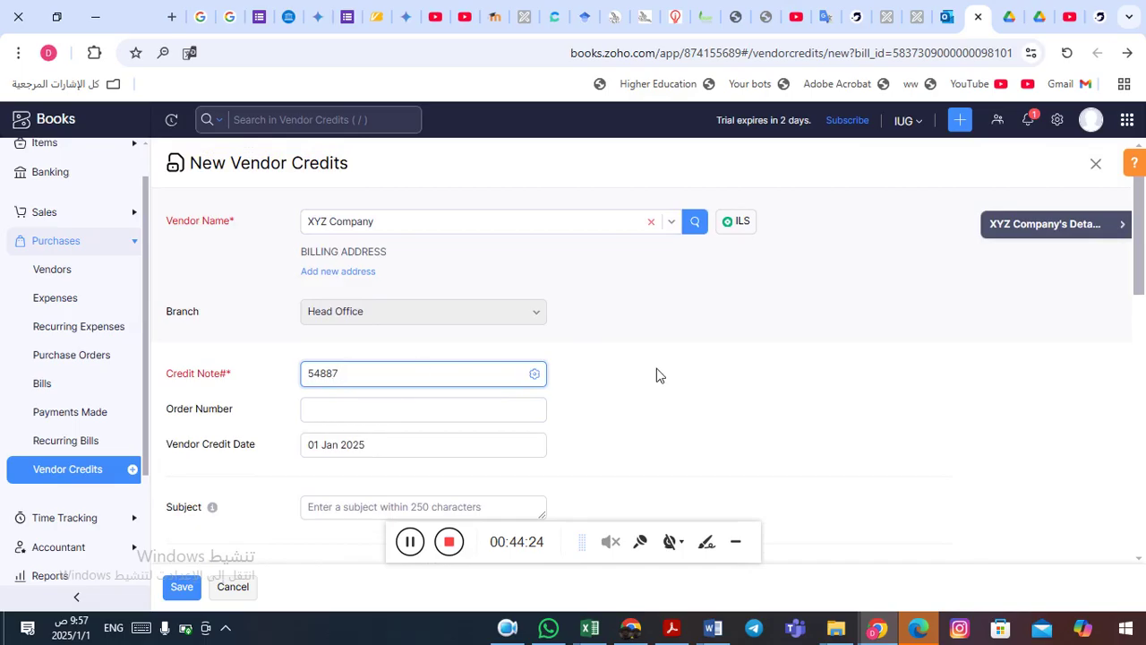
pyautogui.click(806, 417)
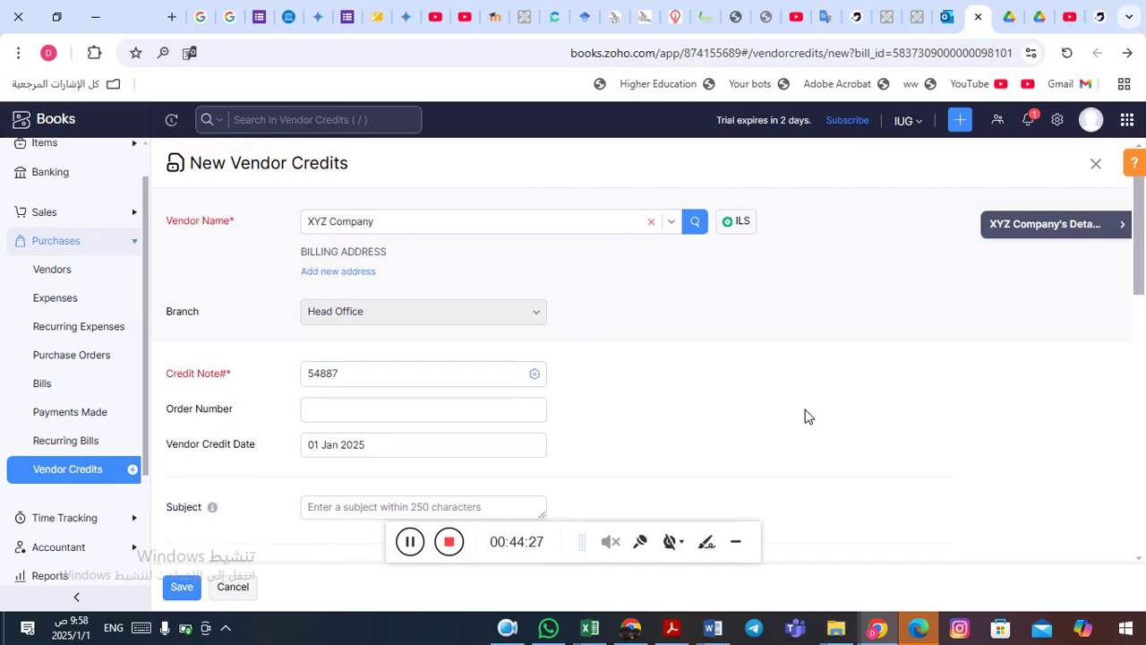
# - Change the Iphone 16 quantity on the vendor credit to 2
pyautogui.scroll(-3, 806, 417)
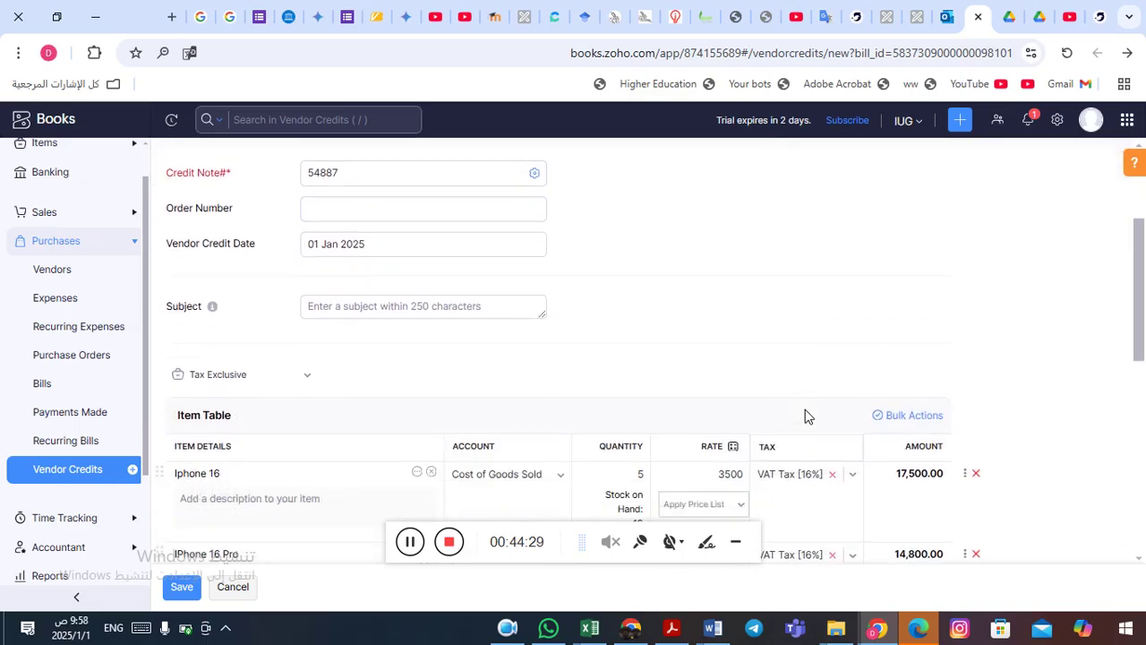
pyautogui.scroll(-1, 806, 416)
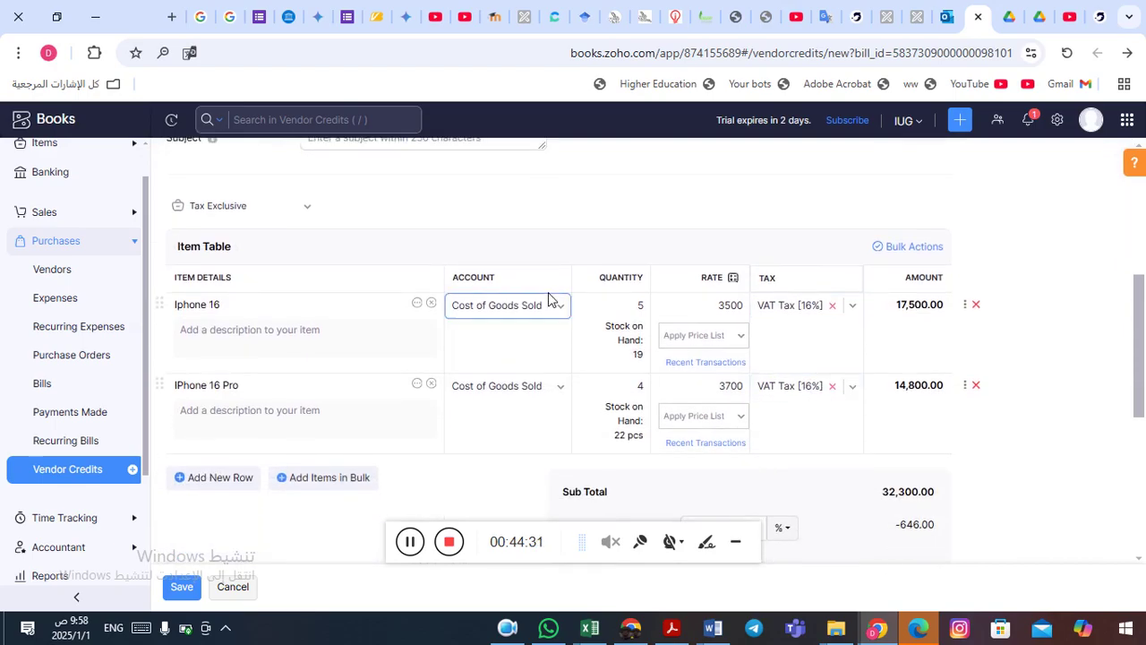
pyautogui.click(642, 309)
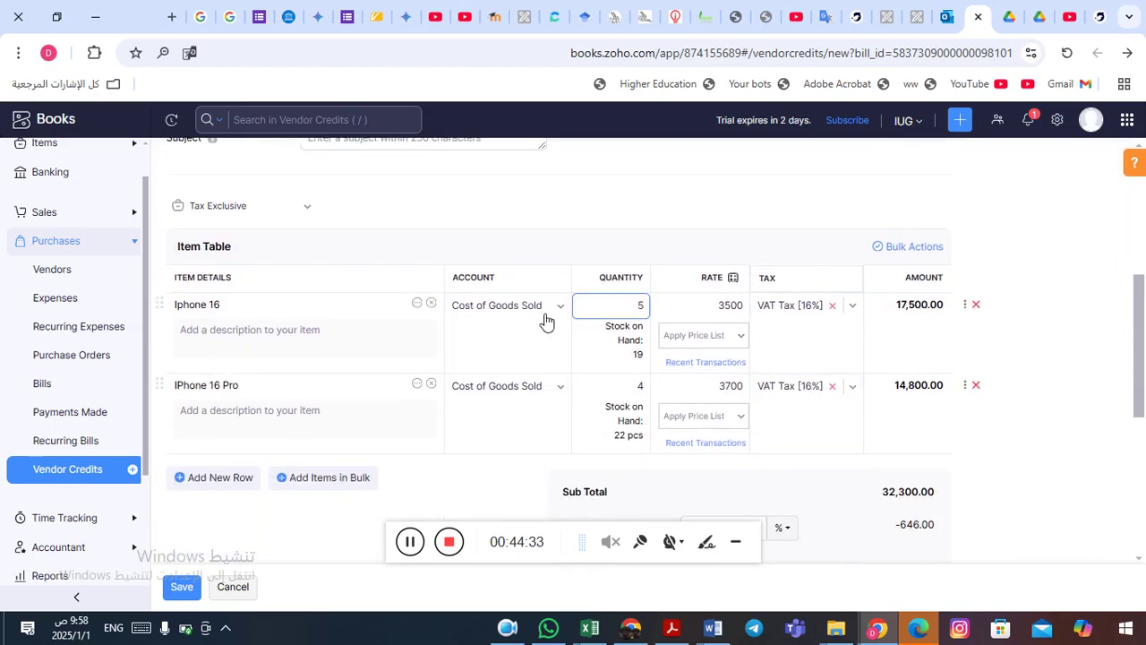
pyautogui.click(645, 308)
pyautogui.doubleClick(646, 309)
pyautogui.write('2')
# - Set the IPhone 16 Pro quantity to 1 and save the credit totalling 12,163.76
pyautogui.scroll(-1, 1139, 326)
pyautogui.scroll(-1, 1139, 326)
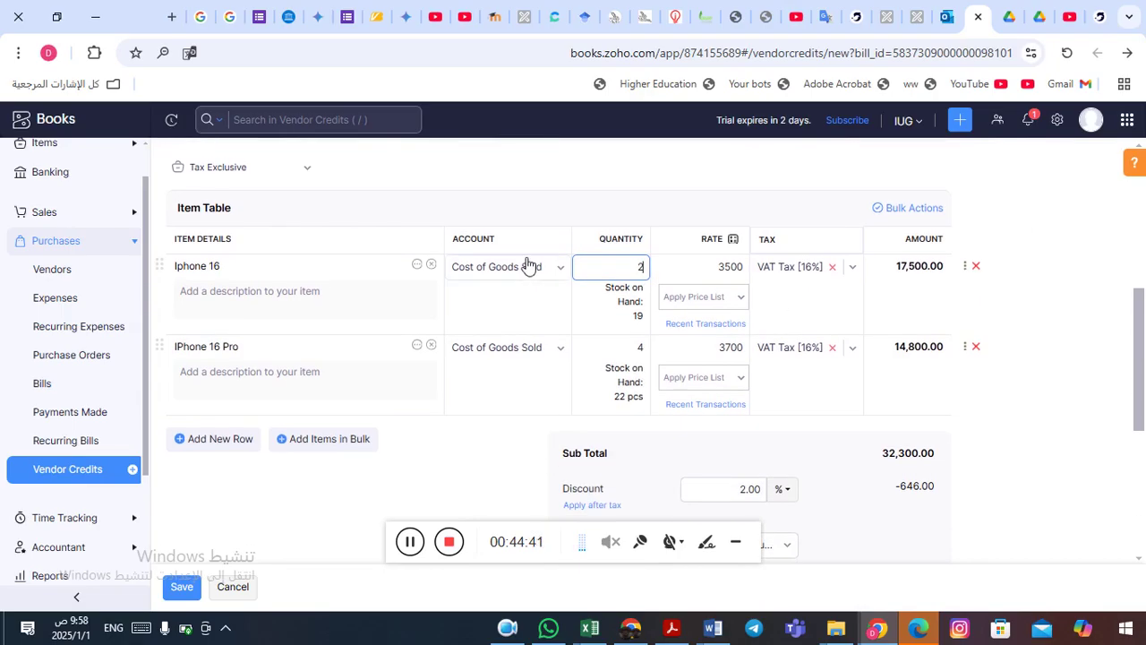
pyautogui.click(200, 370)
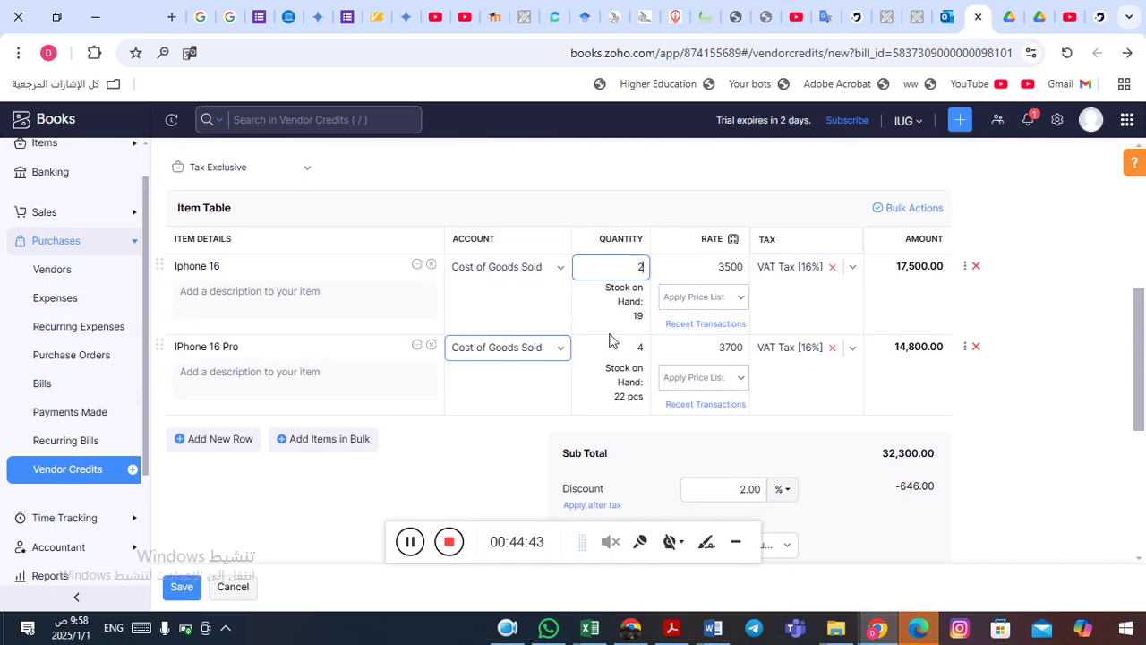
pyautogui.doubleClick(642, 347)
pyautogui.write('1')
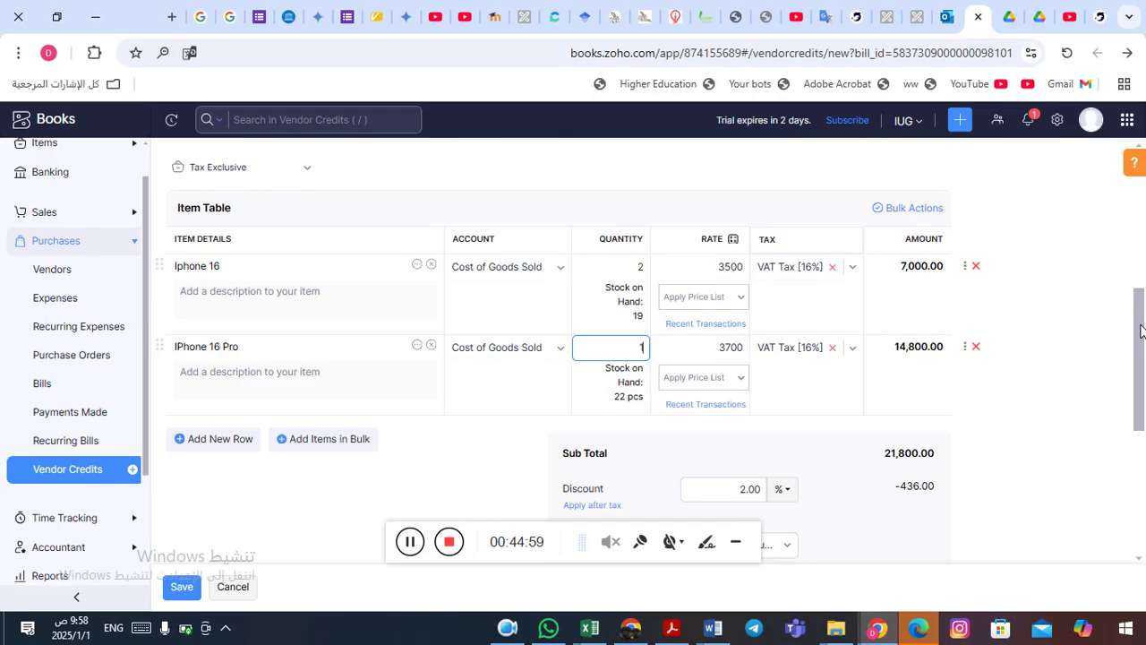
pyautogui.press('Tab')
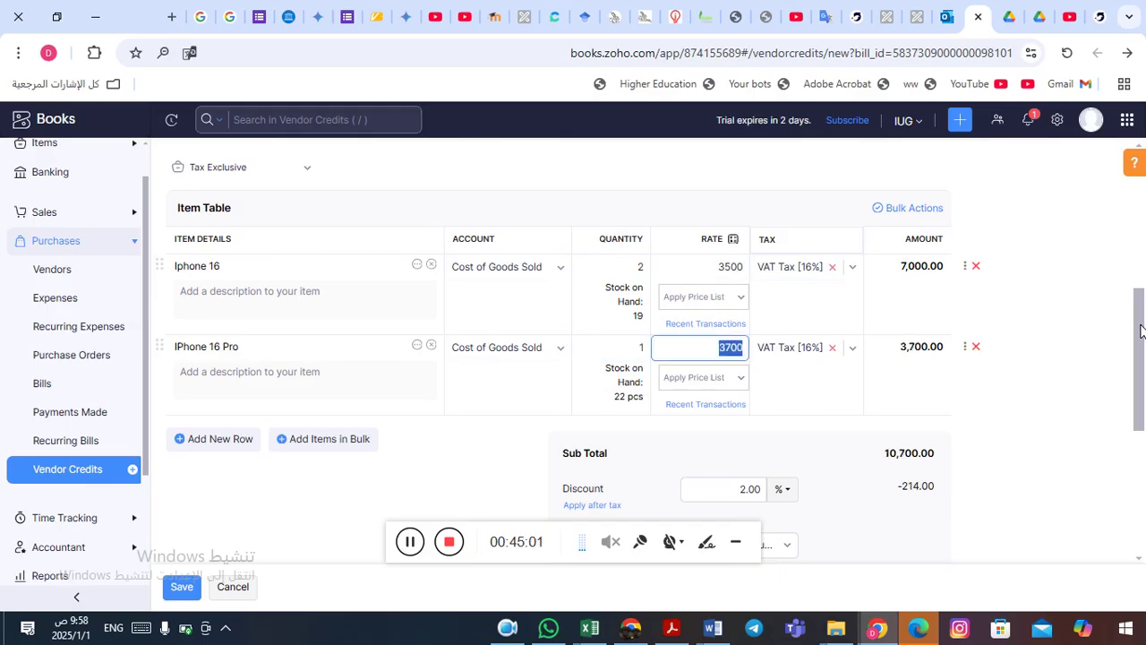
pyautogui.moveTo(1140, 332); pyautogui.dragTo(1143, 460)
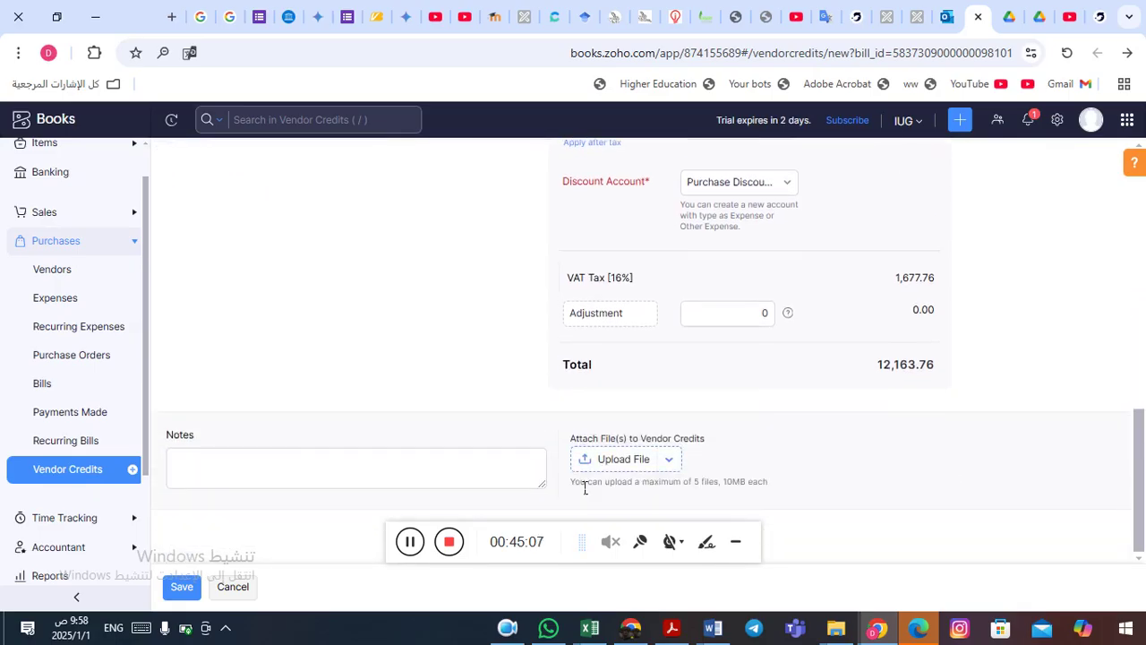
pyautogui.click(181, 593)
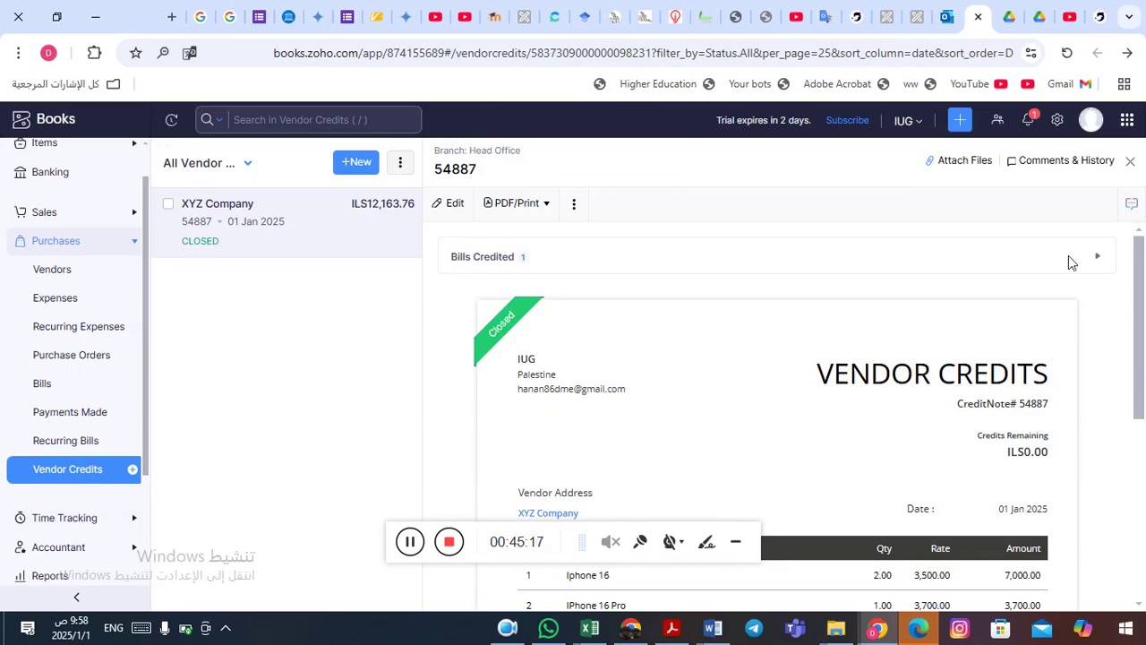
# - Check vendor credit 54887 shows one bill credited, ILS0.00 remaining and status Closed
pyautogui.moveTo(1141, 301); pyautogui.dragTo(1144, 524)
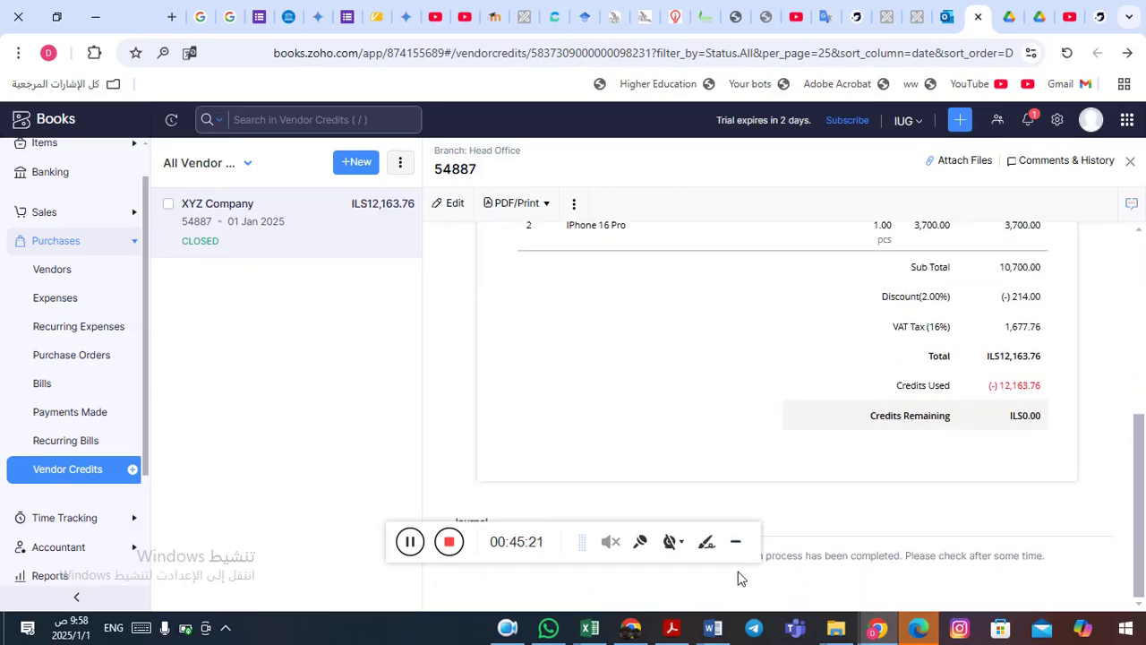
pyautogui.click(737, 543)
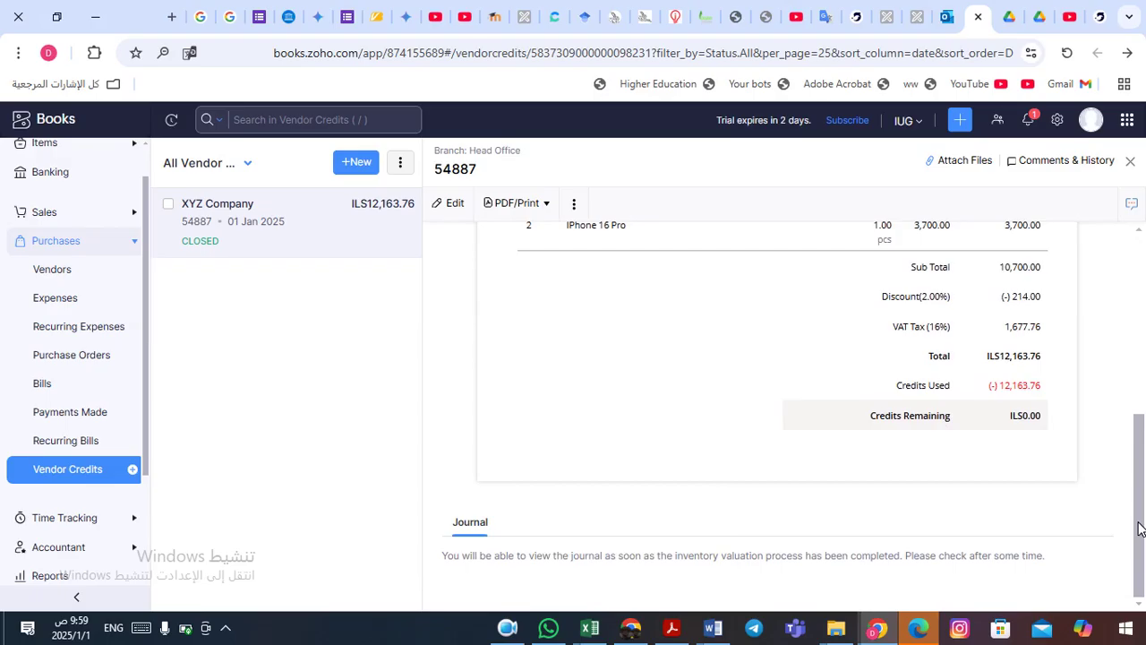
pyautogui.moveTo(1145, 522); pyautogui.dragTo(1143, 388)
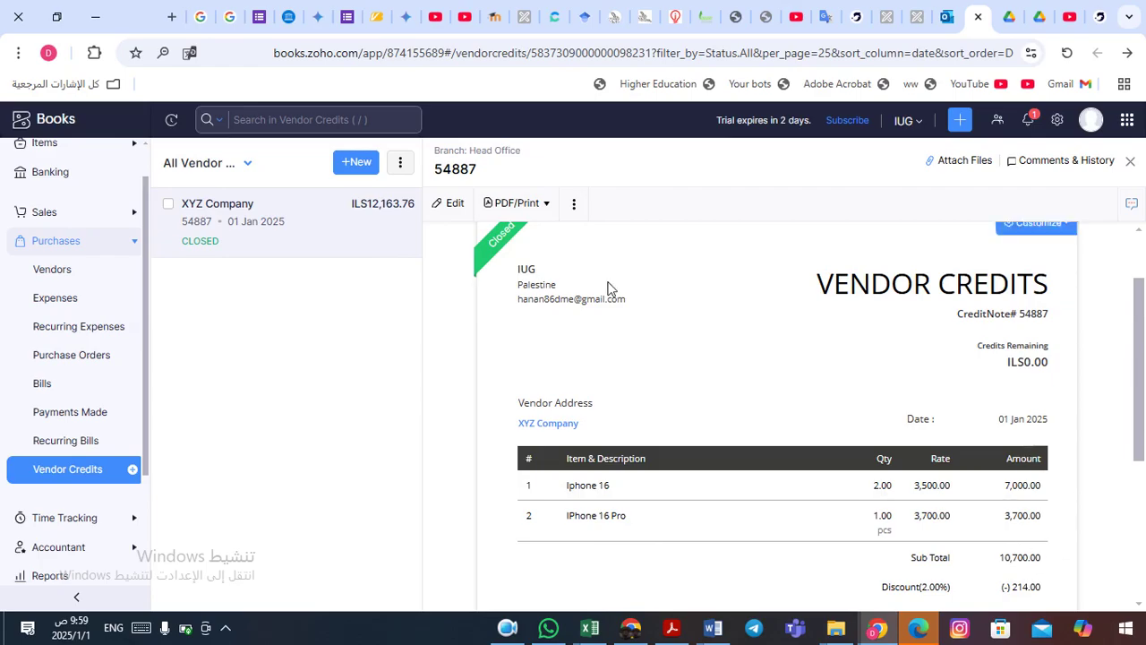
pyautogui.click(515, 630)
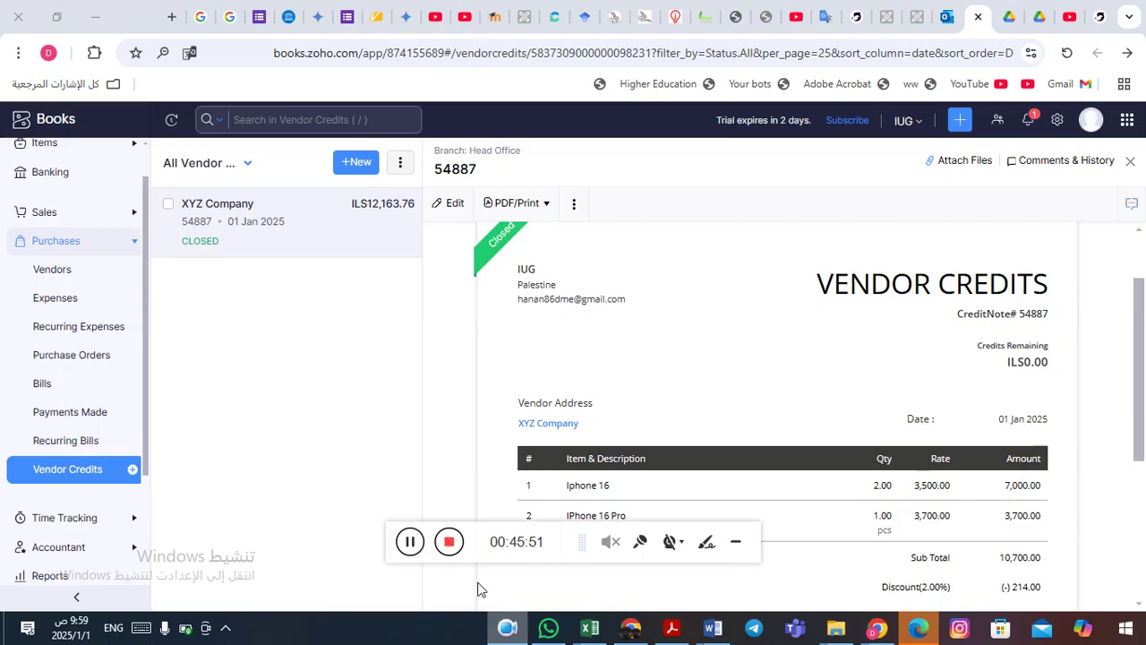
pyautogui.click(409, 543)
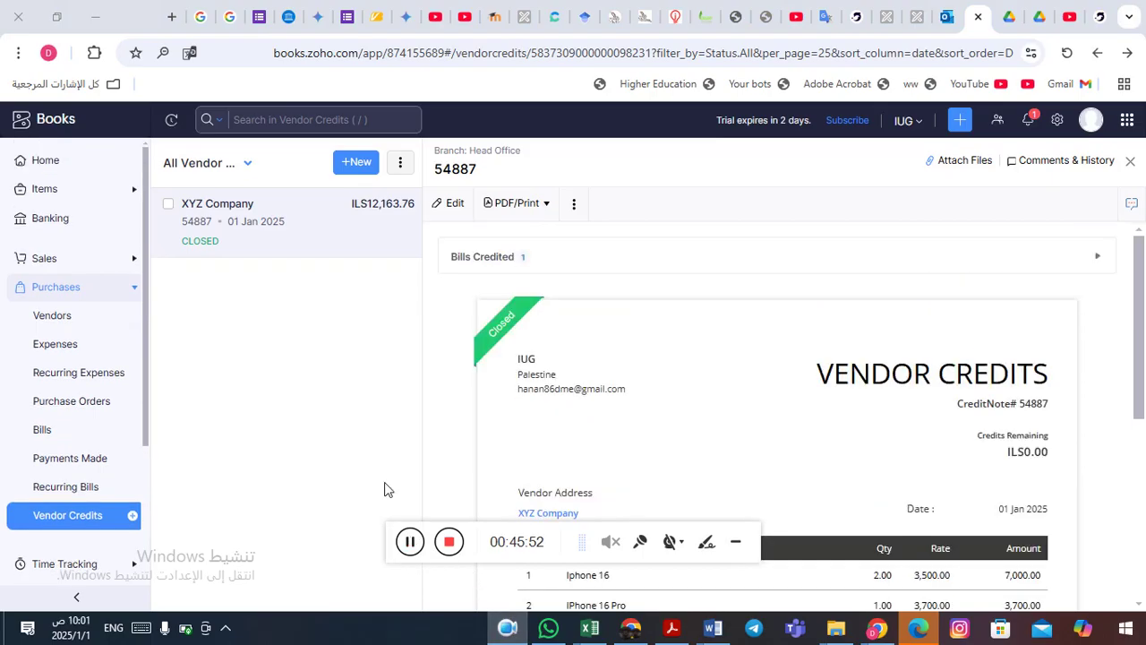
# - Open the Inventory Summary report to check Iphone 16 and IPhone 16 Pro stock on hand
pyautogui.click(84, 292)
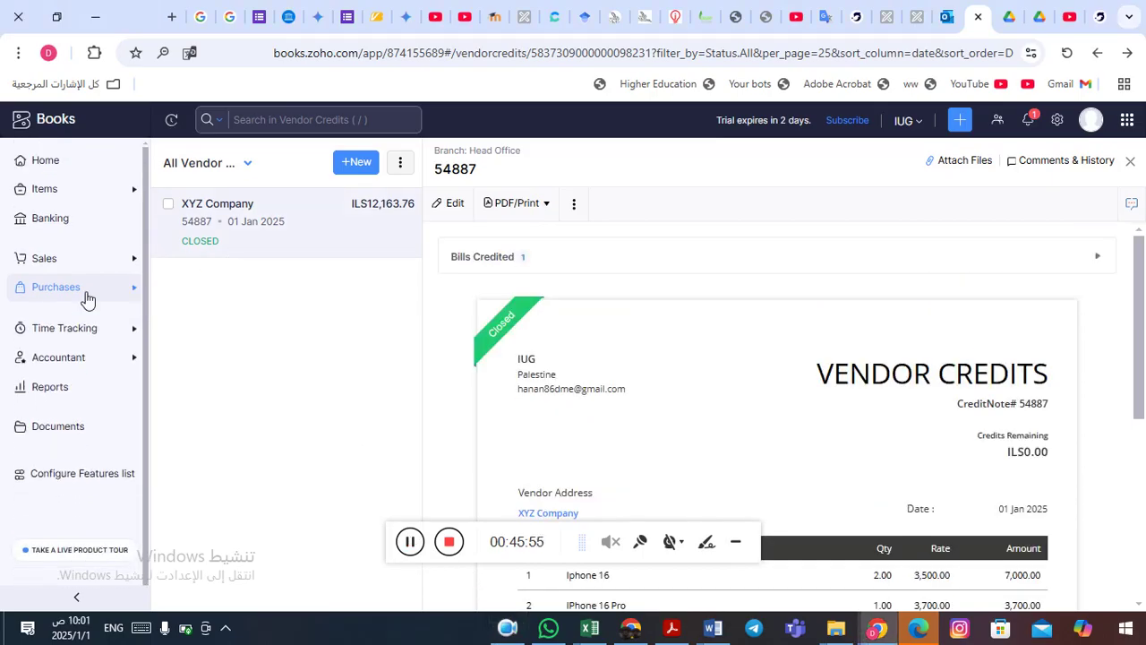
pyautogui.click(42, 400)
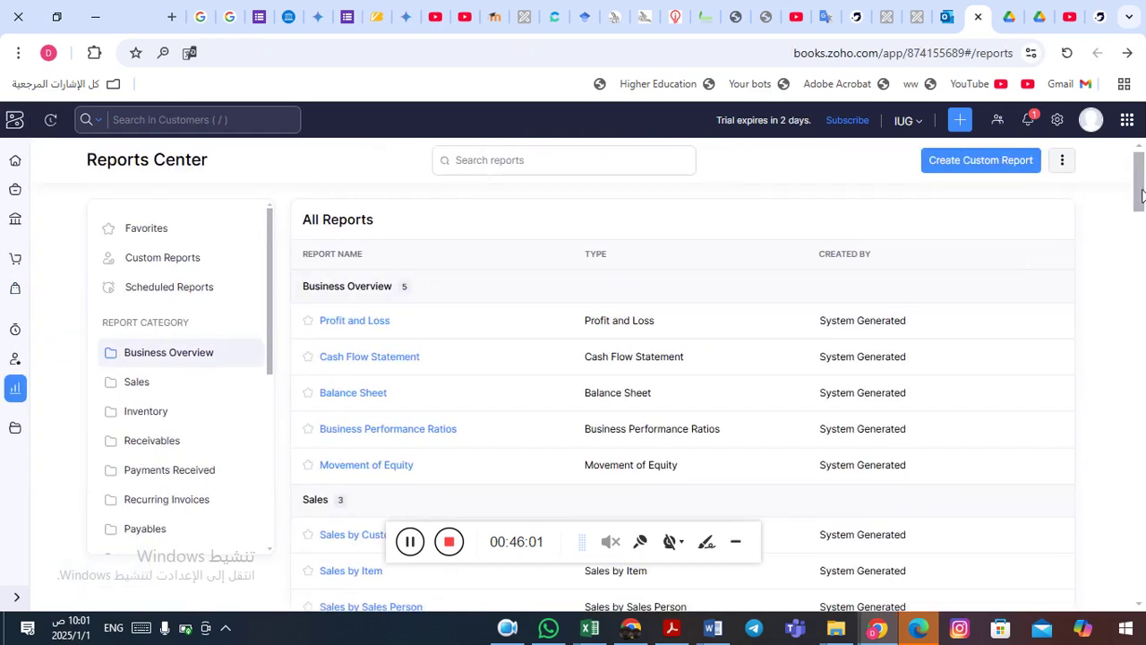
pyautogui.moveTo(1142, 188); pyautogui.dragTo(1145, 233)
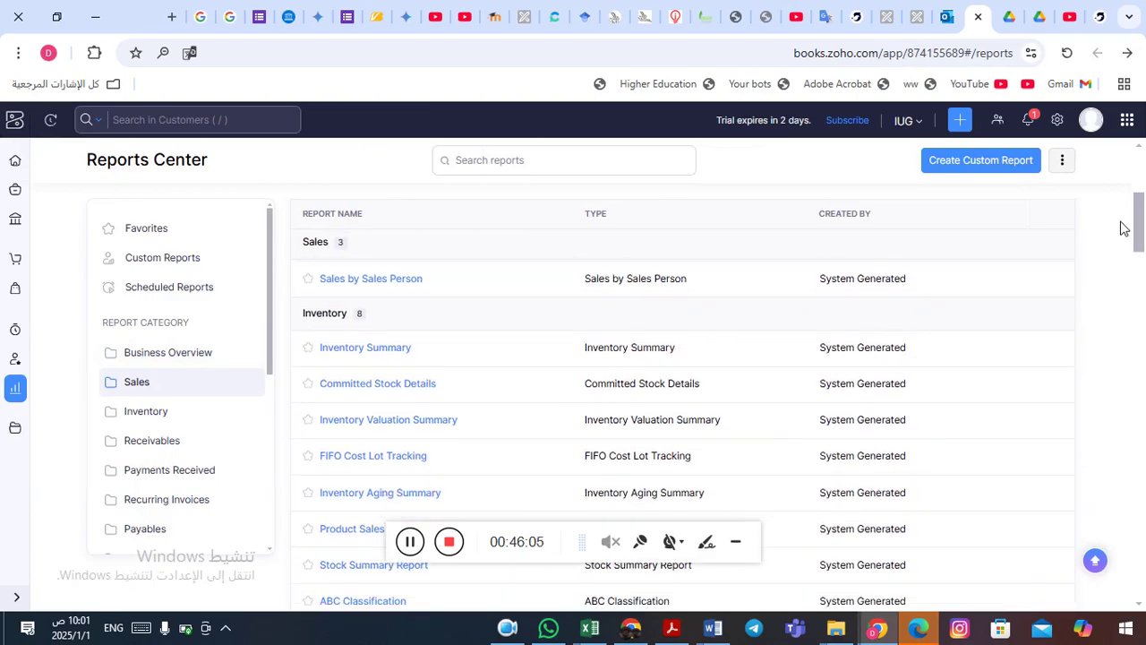
pyautogui.click(377, 350)
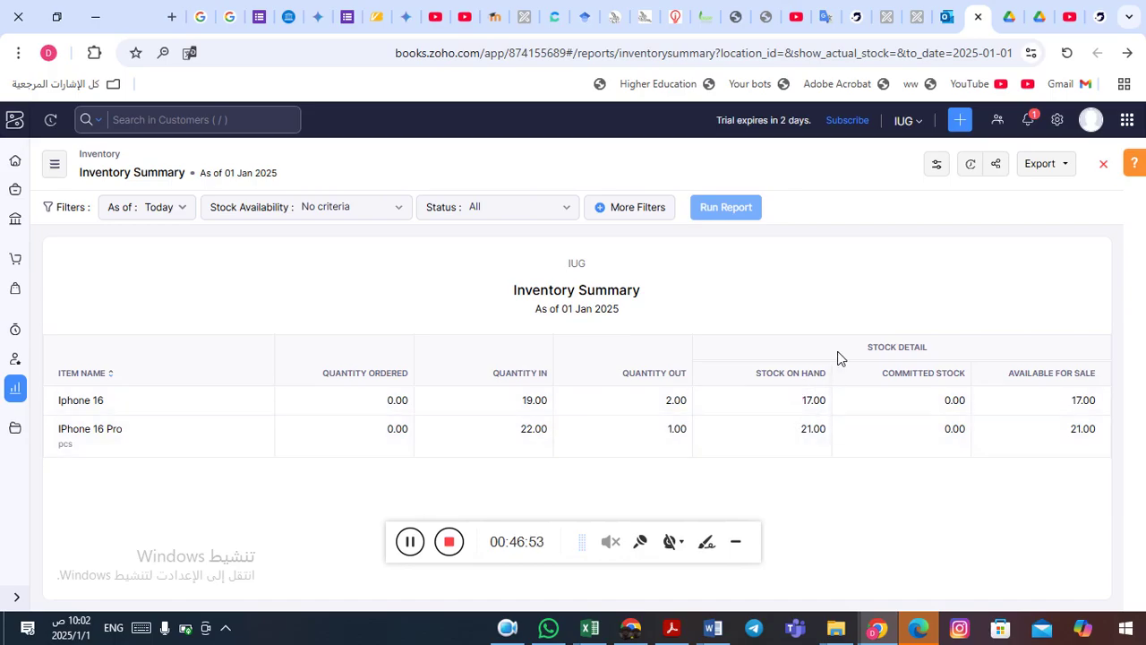
pyautogui.click(411, 541)
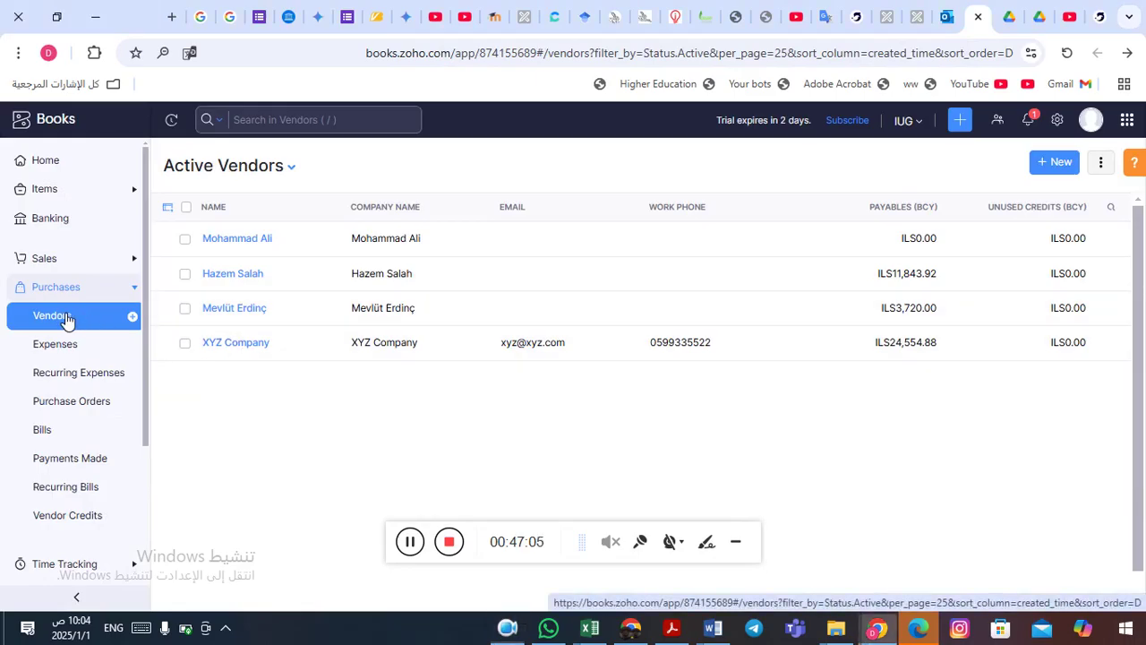
# - Review XYZ Company's vendor details and activity, then go to the All Bills list
pyautogui.click(250, 353)
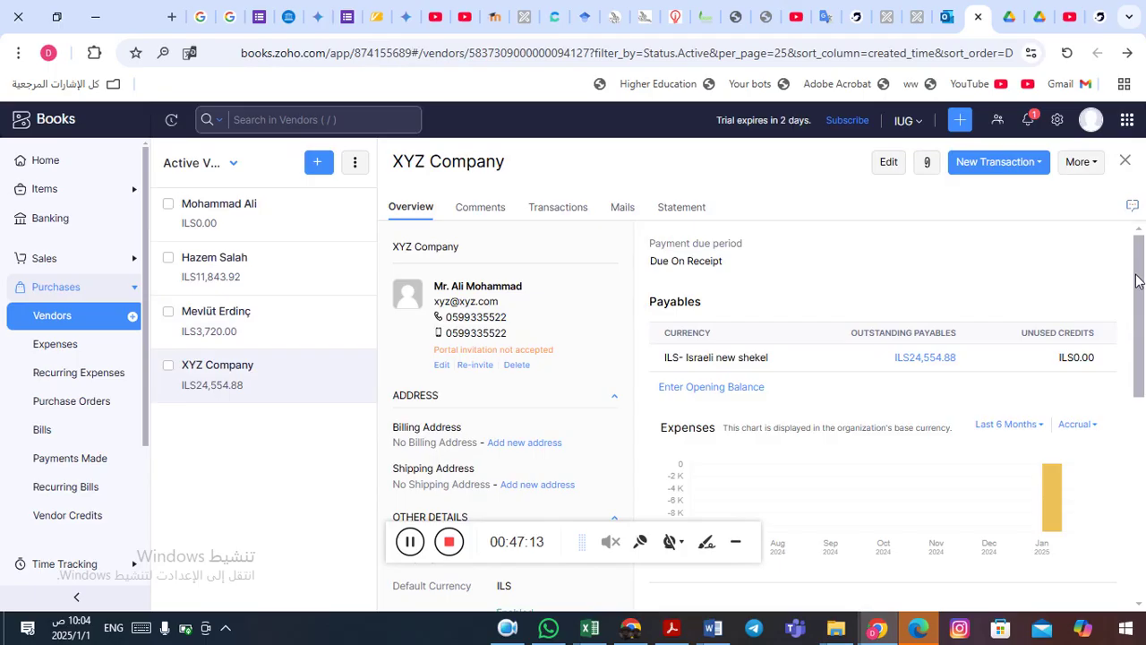
pyautogui.scroll(-1, 1140, 290)
pyautogui.moveTo(1140, 298); pyautogui.dragTo(1145, 459)
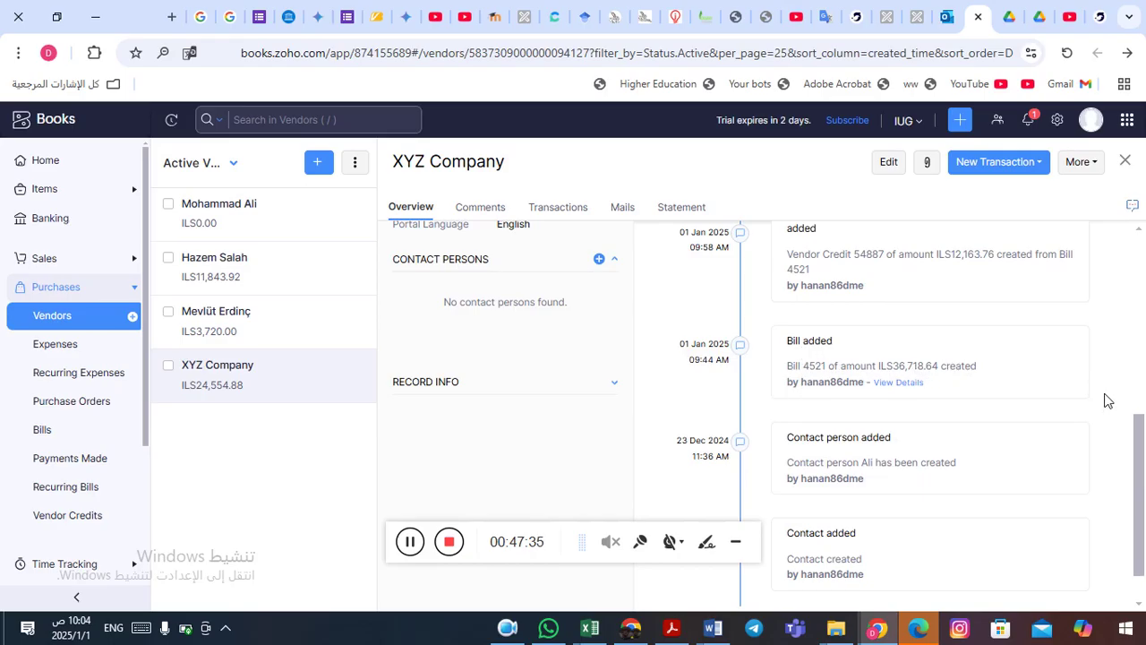
pyautogui.moveTo(1143, 432); pyautogui.dragTo(1144, 406)
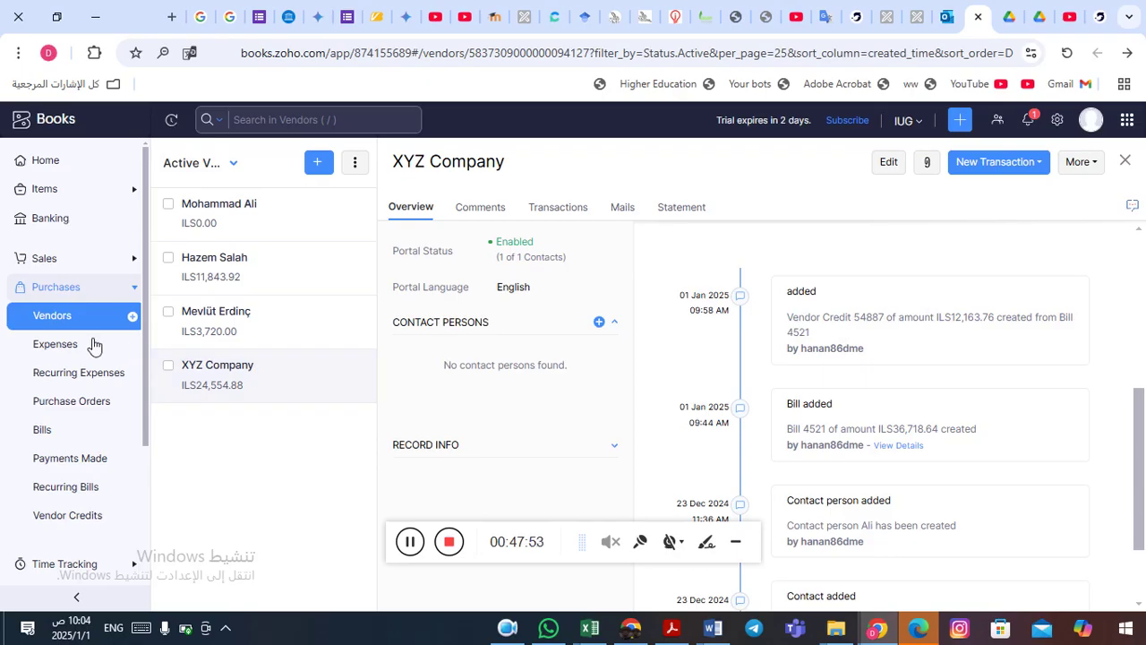
pyautogui.click(87, 289)
pyautogui.click(87, 289)
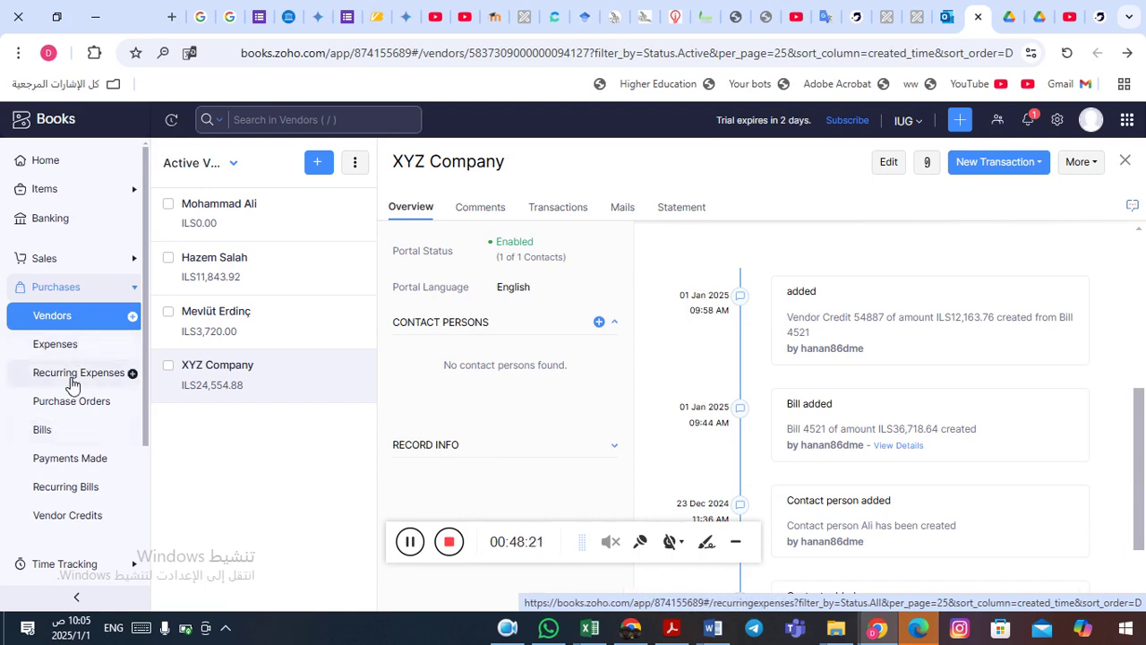
pyautogui.click(78, 439)
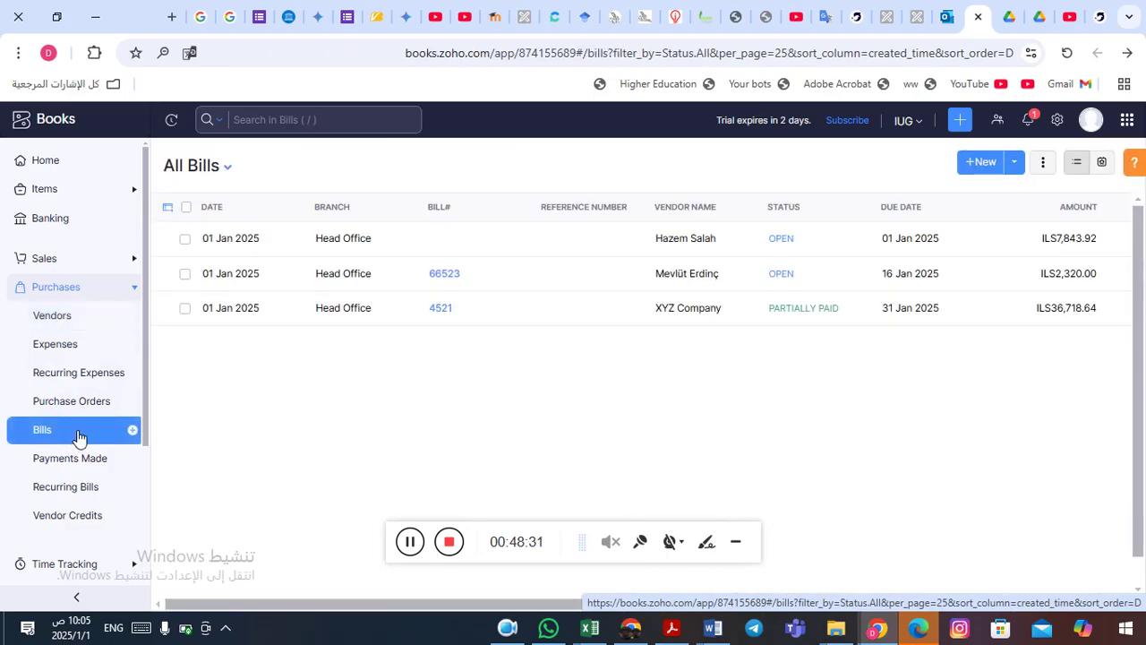
# - Open bill 66523, which is Open with ILS2,320.00 balance due
pyautogui.click(345, 272)
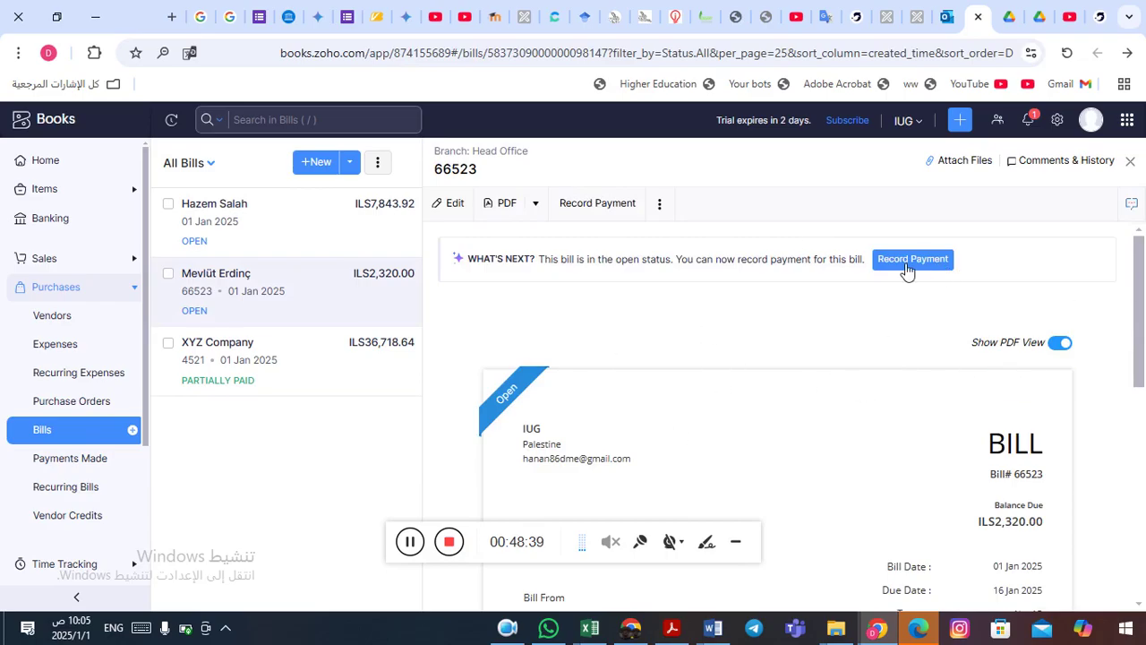
# - Start a payment for bill 66523 with Paid Through set to Cash
pyautogui.click(600, 213)
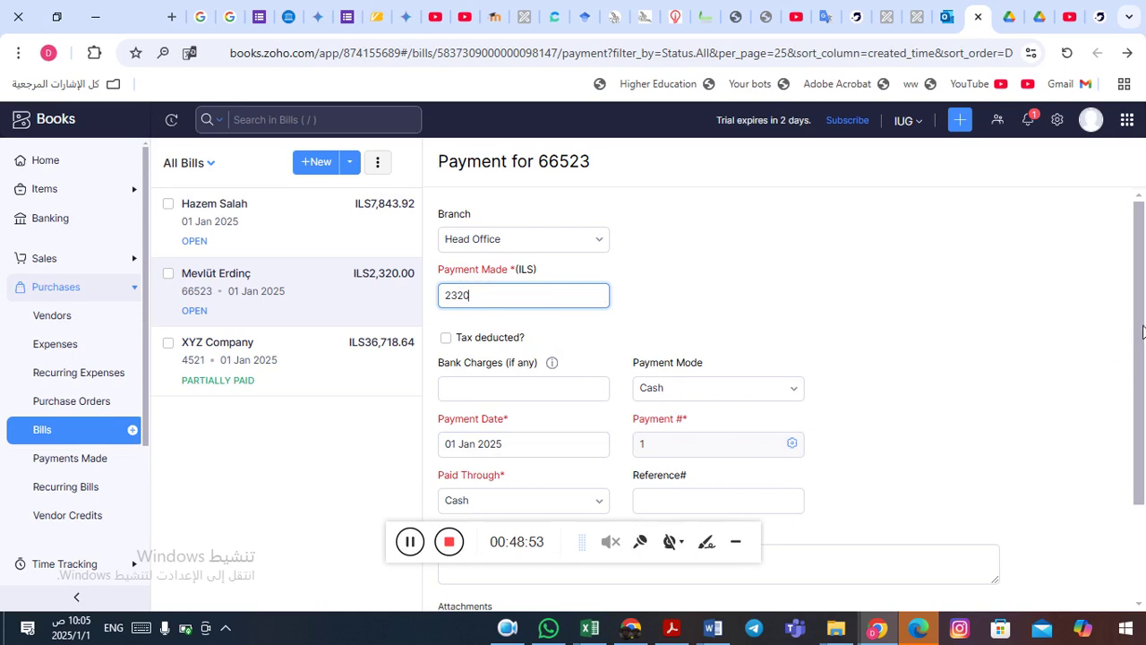
pyautogui.scroll(-1, 1144, 352)
pyautogui.scroll(-2, 1144, 352)
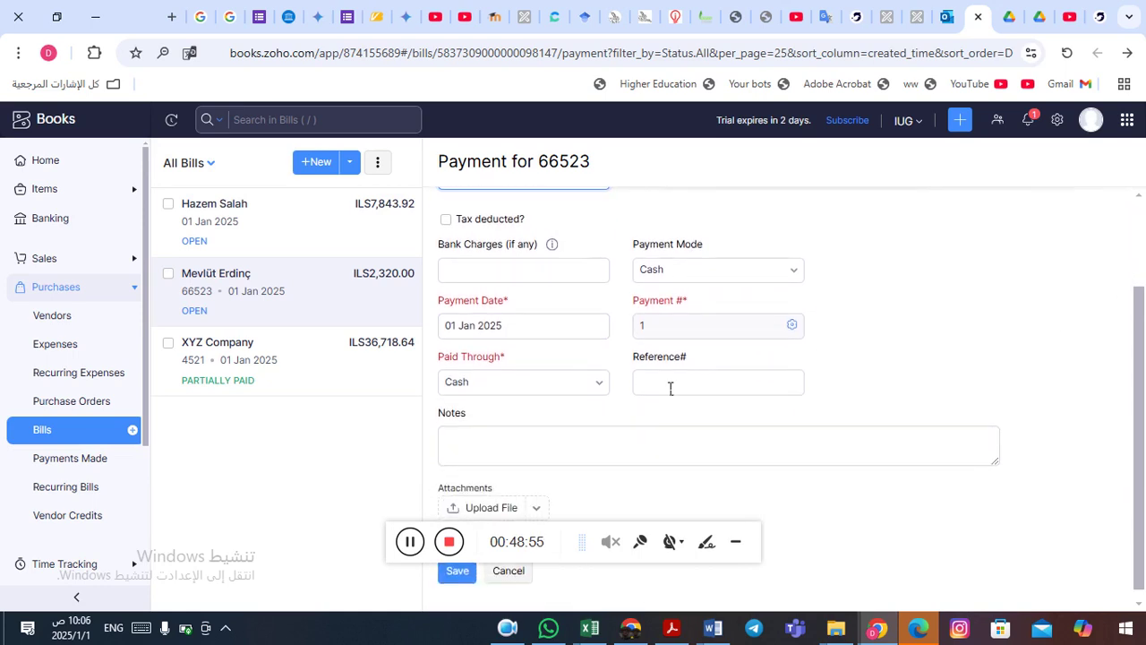
pyautogui.click(595, 384)
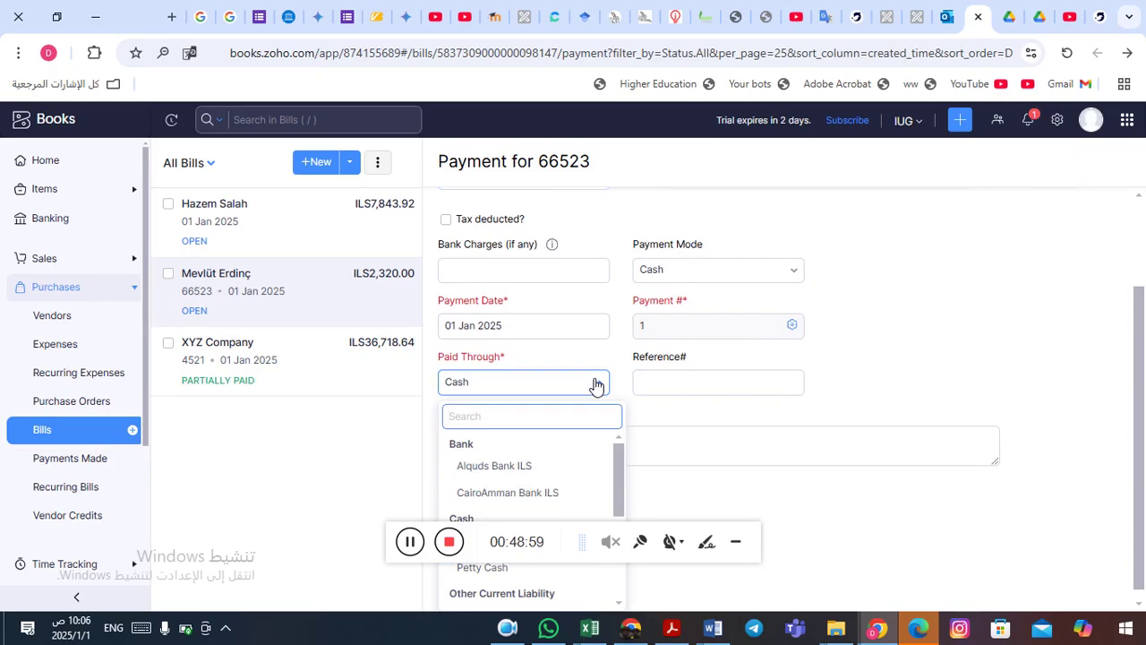
pyautogui.click(595, 384)
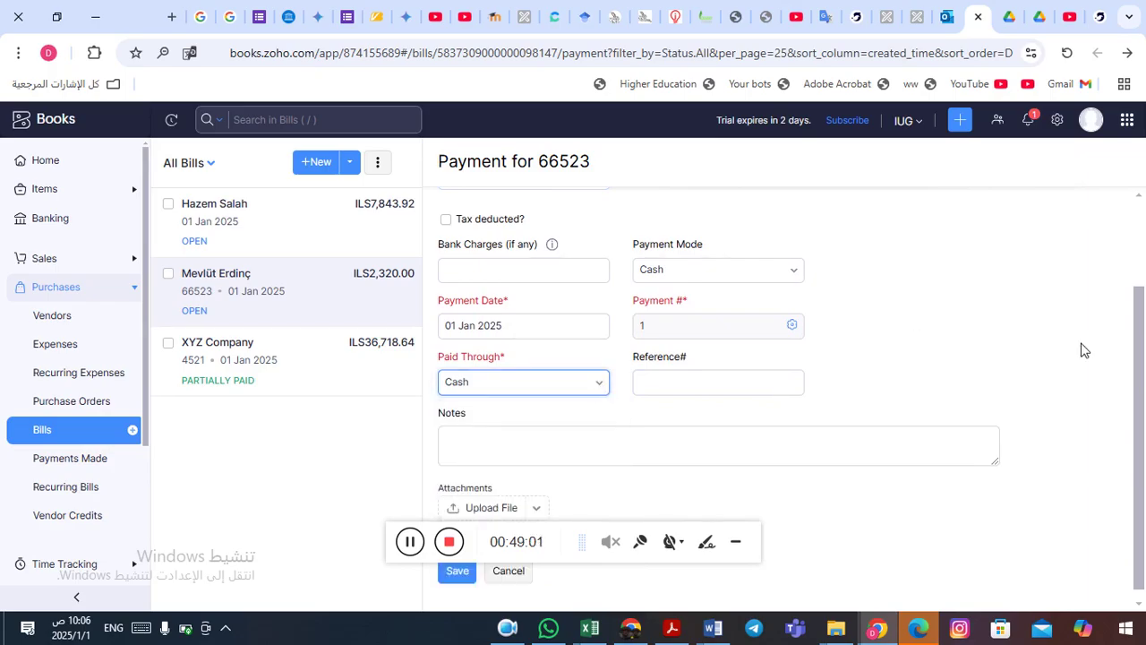
pyautogui.moveTo(1141, 335); pyautogui.dragTo(1141, 350)
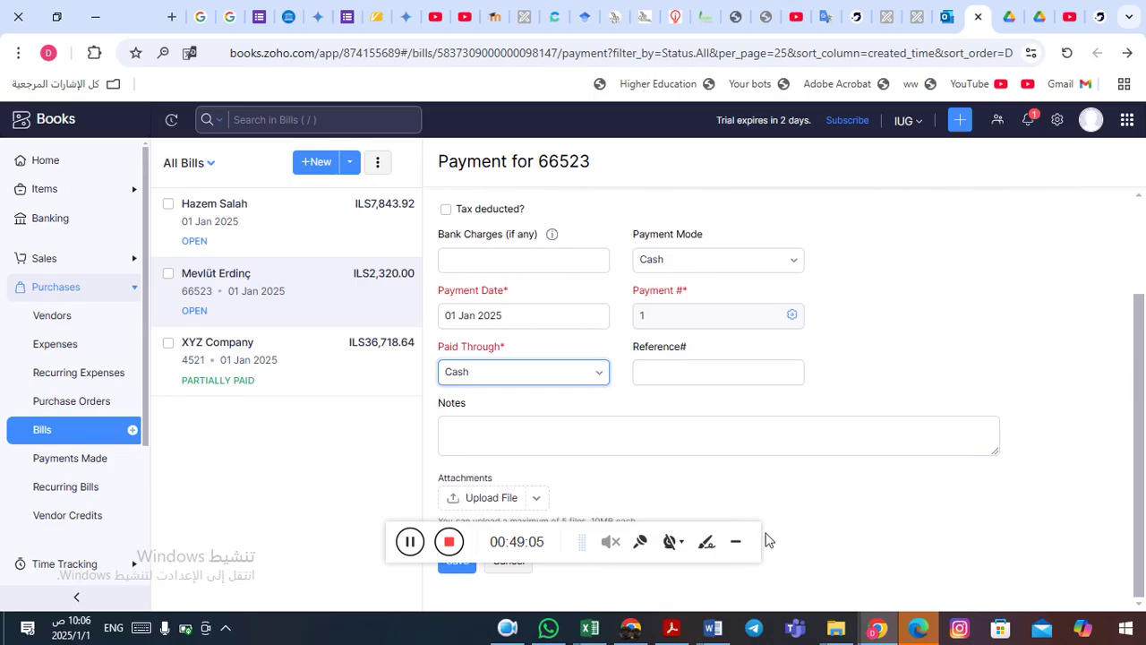
pyautogui.click(735, 542)
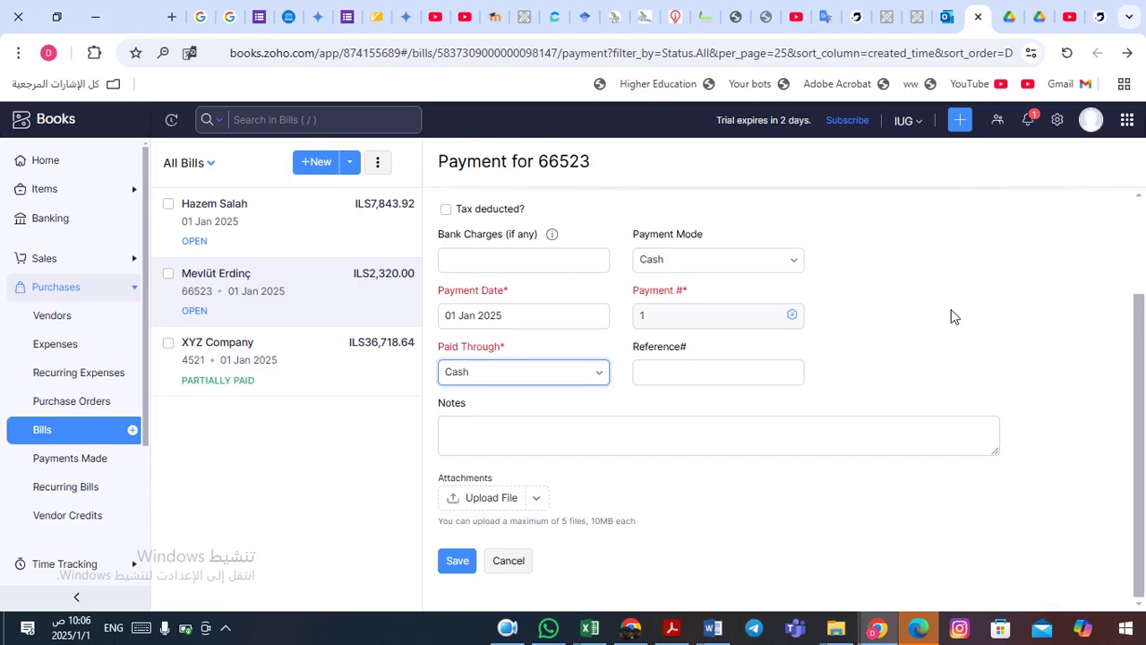
# - Keep the payment amount at 2320 and save the cash payment
pyautogui.scroll(1, 1124, 284)
pyautogui.scroll(2, 1123, 285)
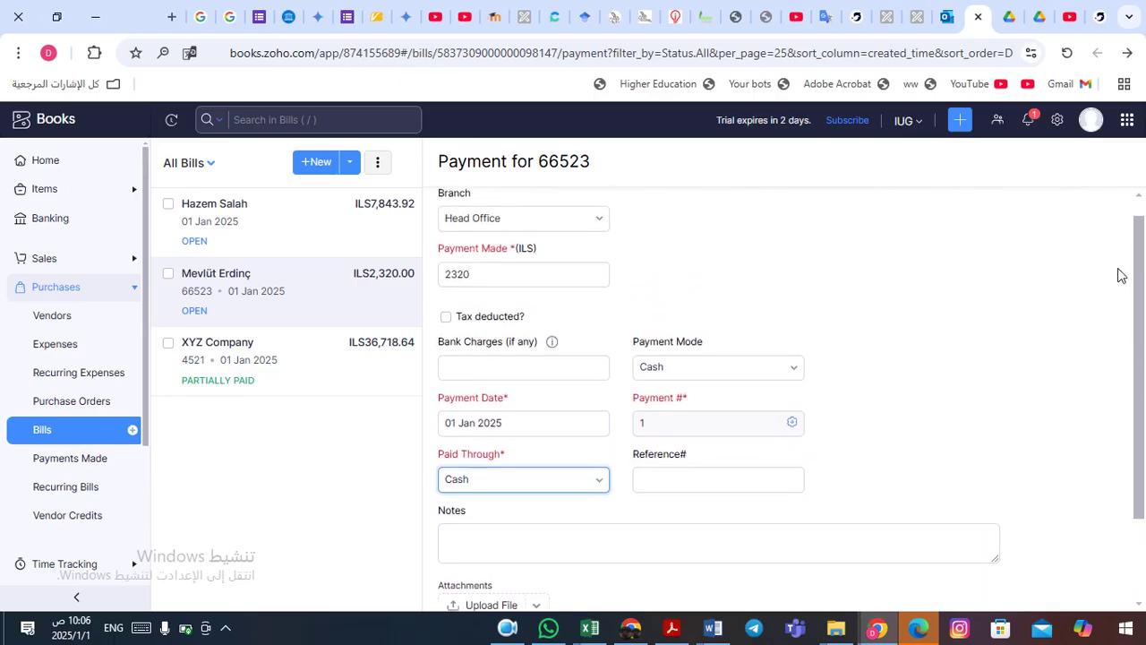
pyautogui.click(487, 291)
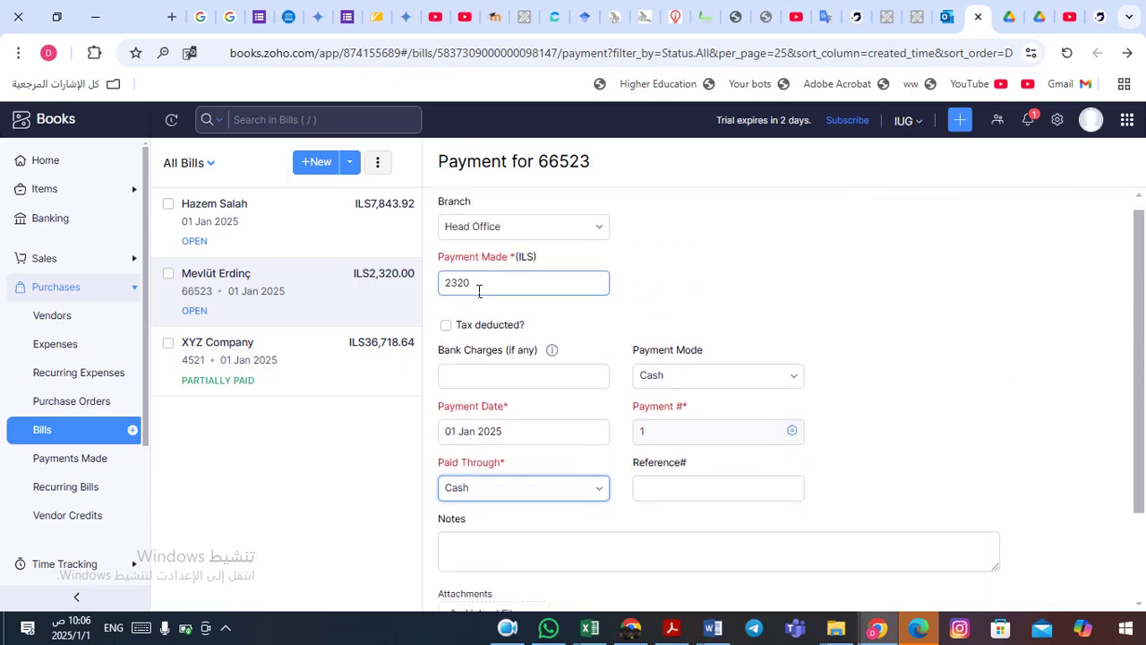
pyautogui.click(803, 275)
pyautogui.scroll(-3, 896, 403)
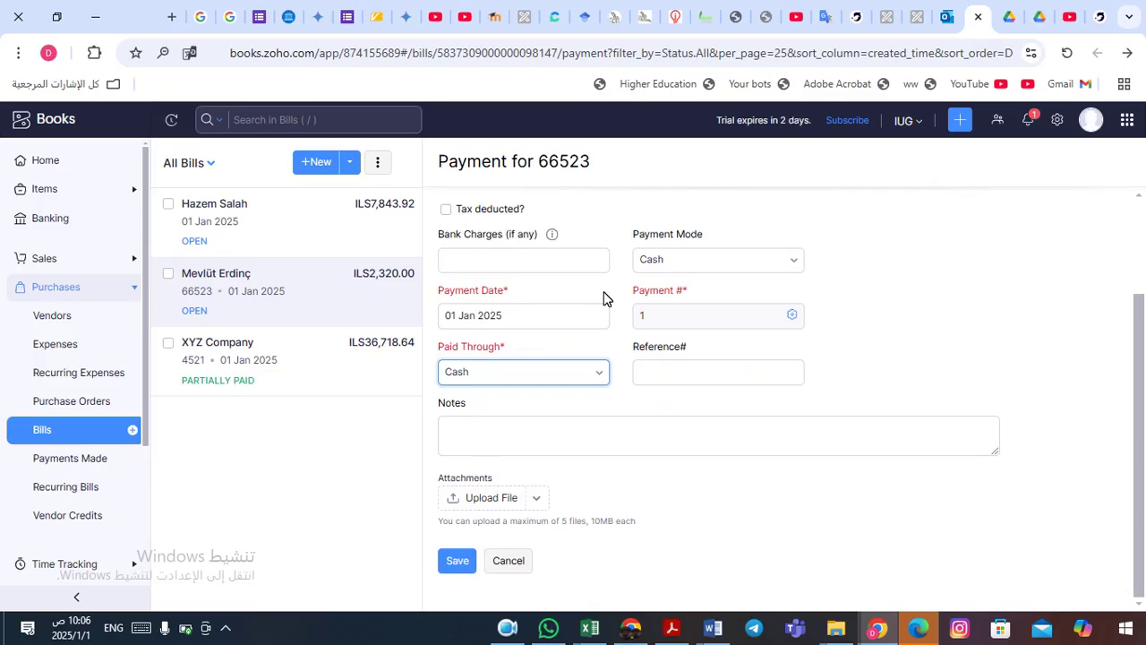
pyautogui.click(464, 565)
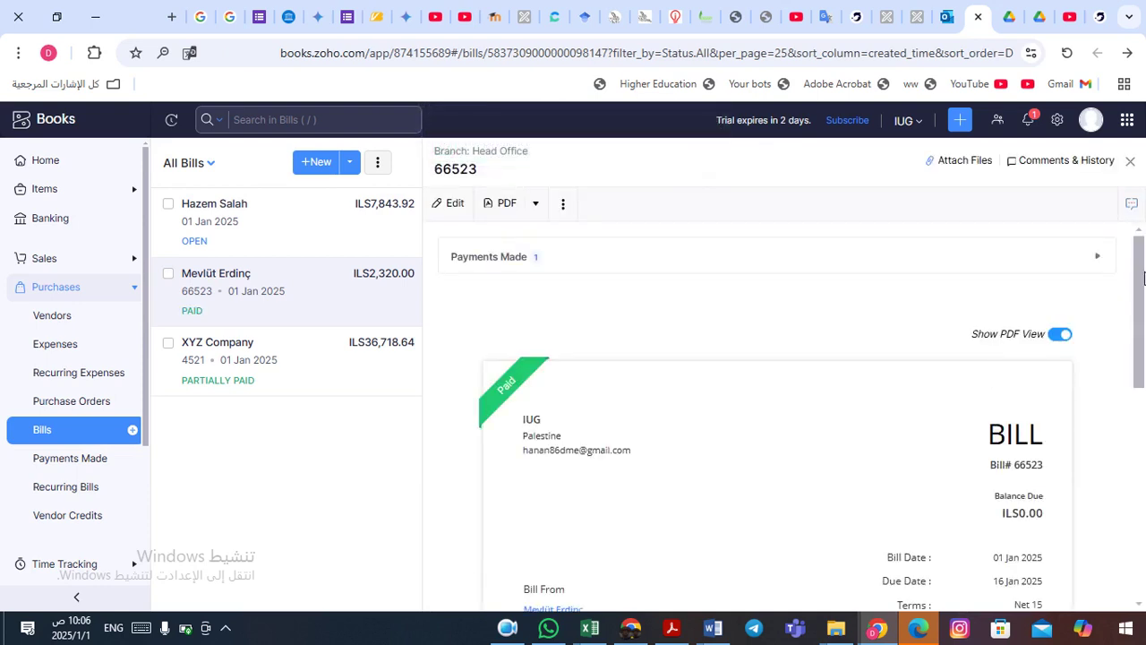
# - Verify bill 66523 shows 2,320.00 paid and ILS0.00 due, then open XYZ Company's bill 4521
pyautogui.moveTo(1141, 285); pyautogui.dragTo(1145, 412)
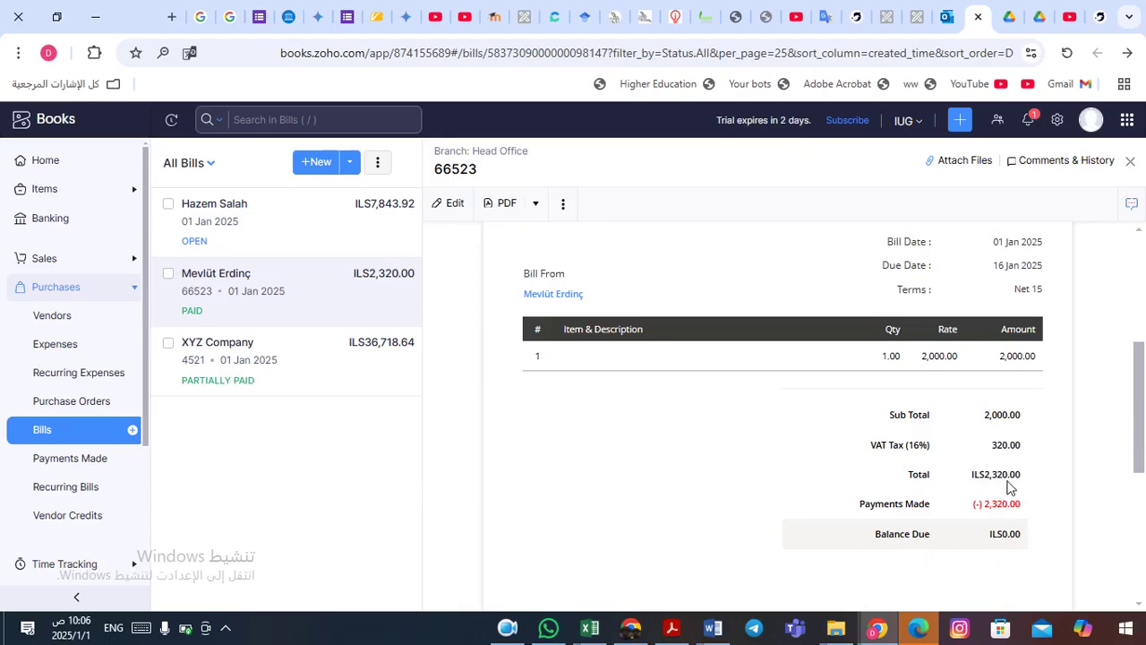
pyautogui.moveTo(1139, 432); pyautogui.dragTo(1138, 429)
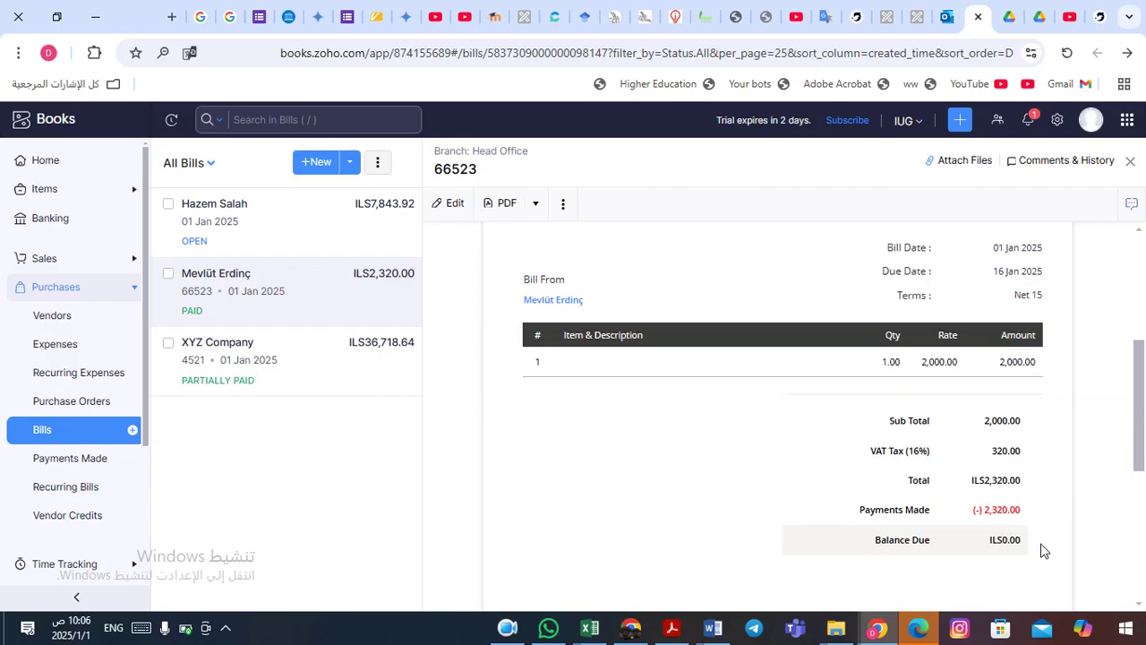
pyautogui.moveTo(1138, 402); pyautogui.dragTo(1141, 517)
pyautogui.moveTo(1142, 522); pyautogui.dragTo(1140, 316)
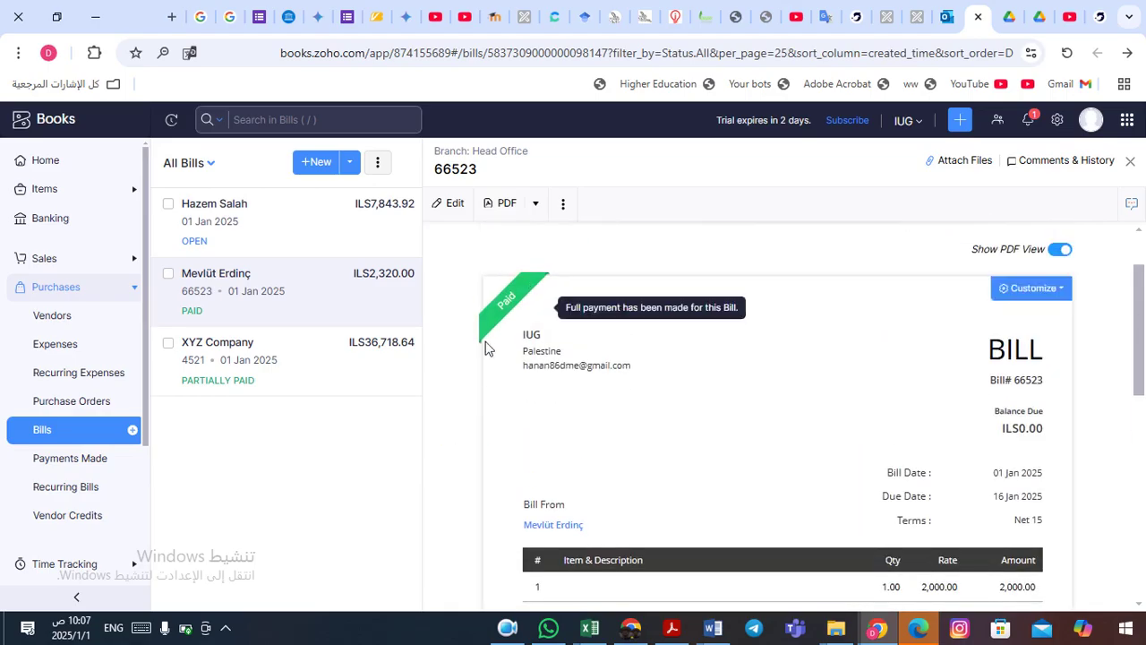
pyautogui.moveTo(494, 326)
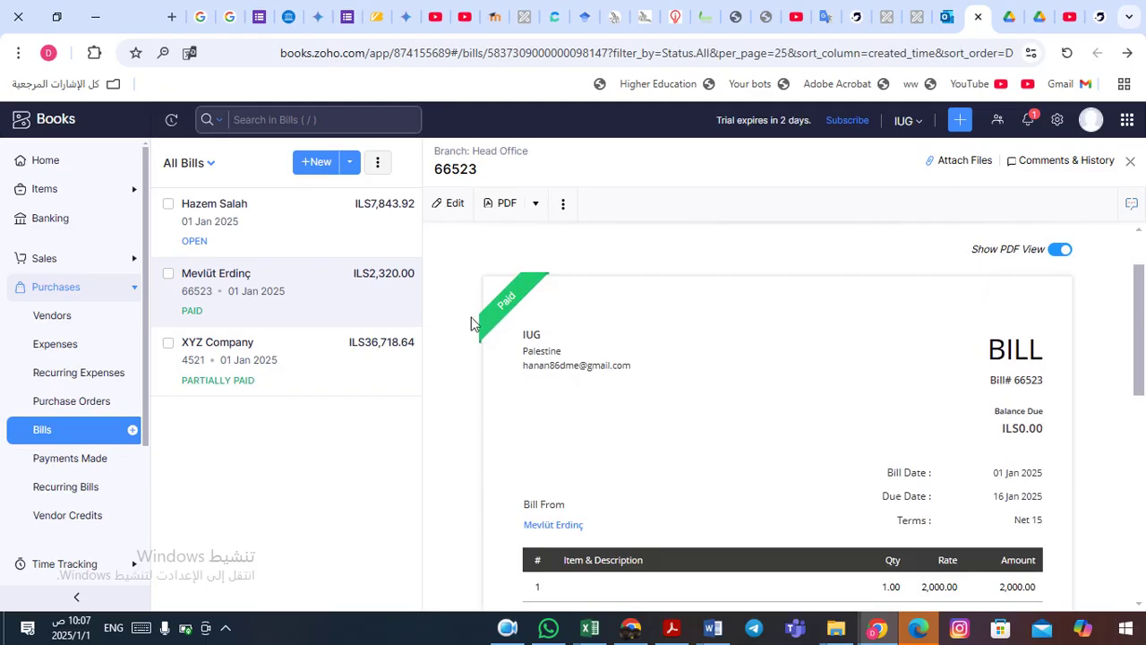
pyautogui.click(240, 367)
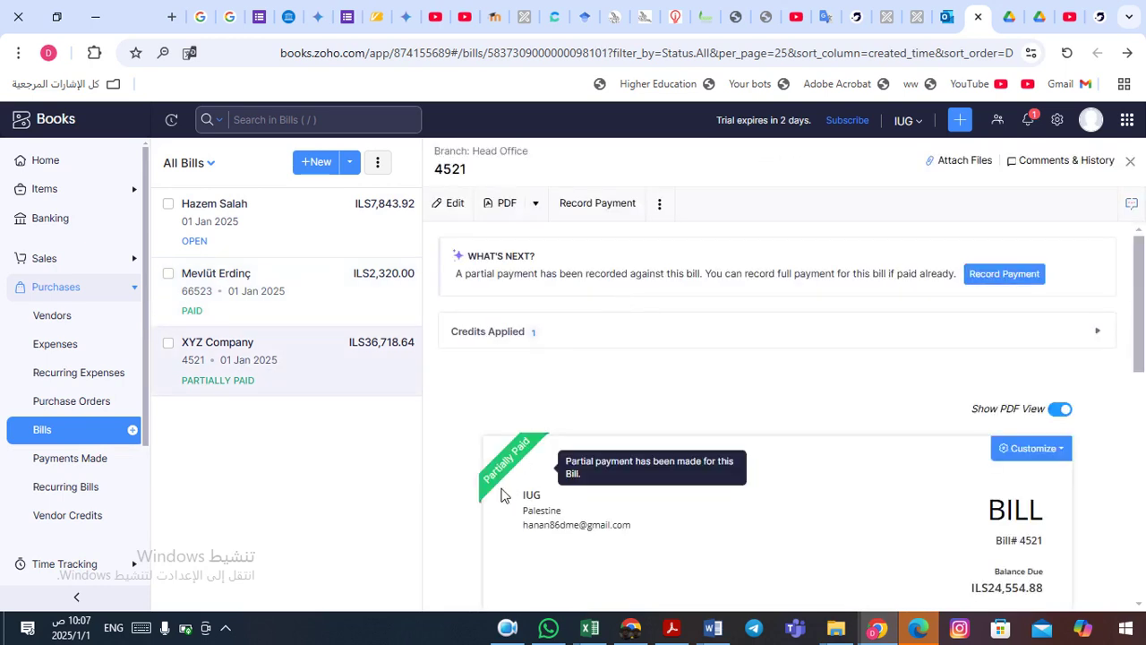
# - Open the ILS7,843.92 bill for 2 Iphone 16 and review its Open status and balance due
pyautogui.click(283, 222)
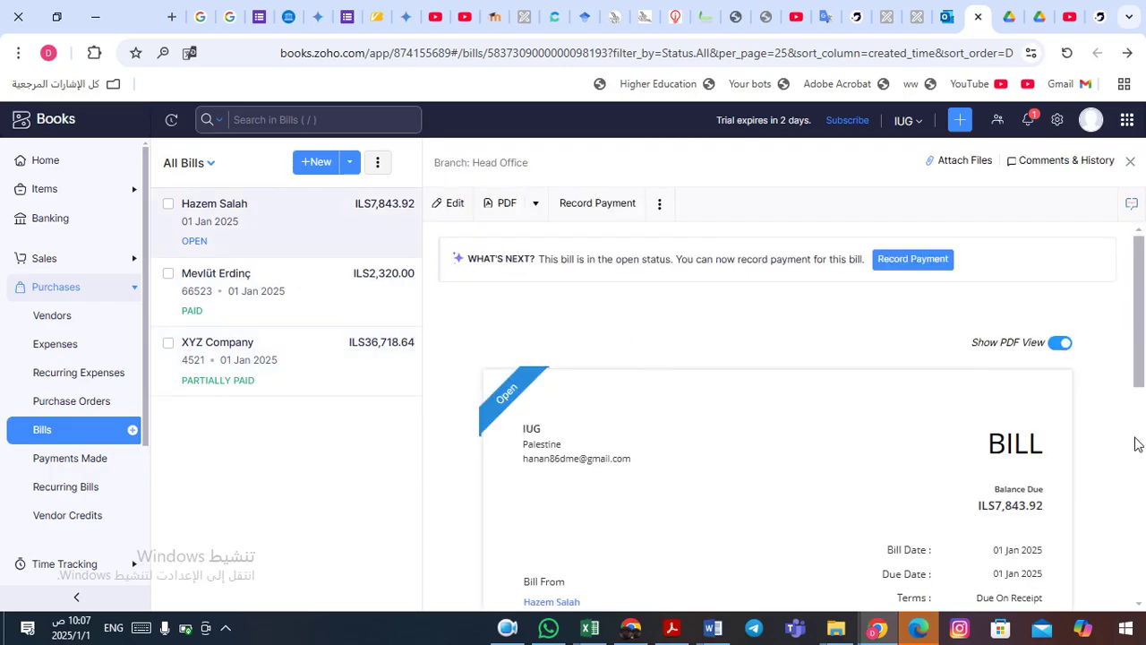
pyautogui.scroll(-5, 1139, 350)
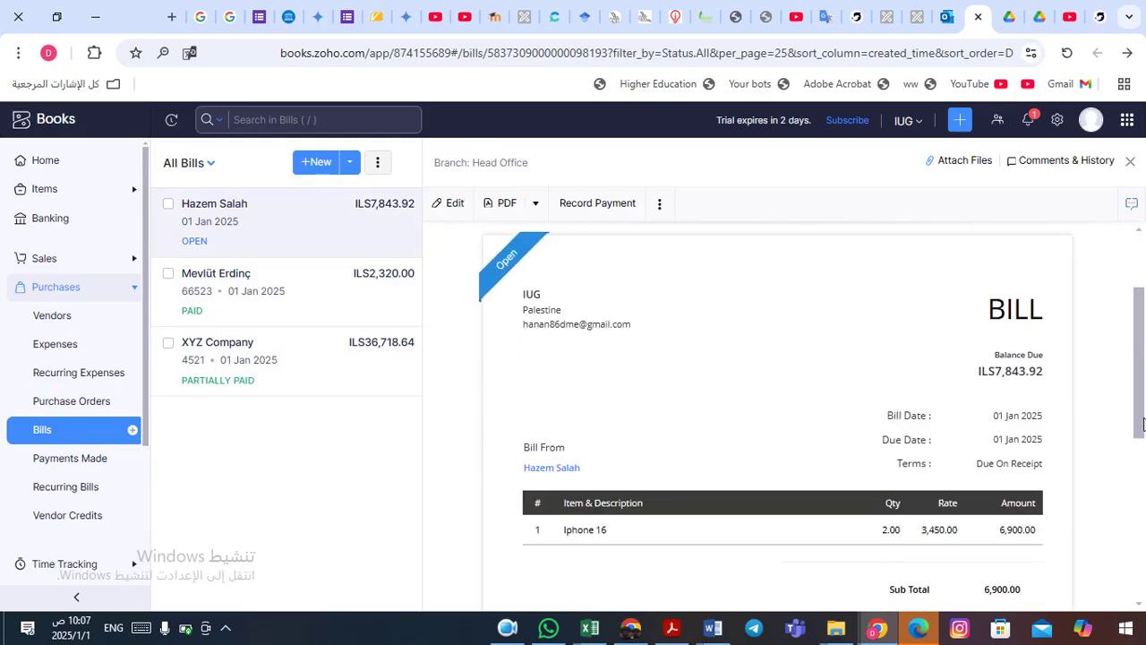
pyautogui.scroll(4, 1144, 340)
pyautogui.scroll(2, 1144, 341)
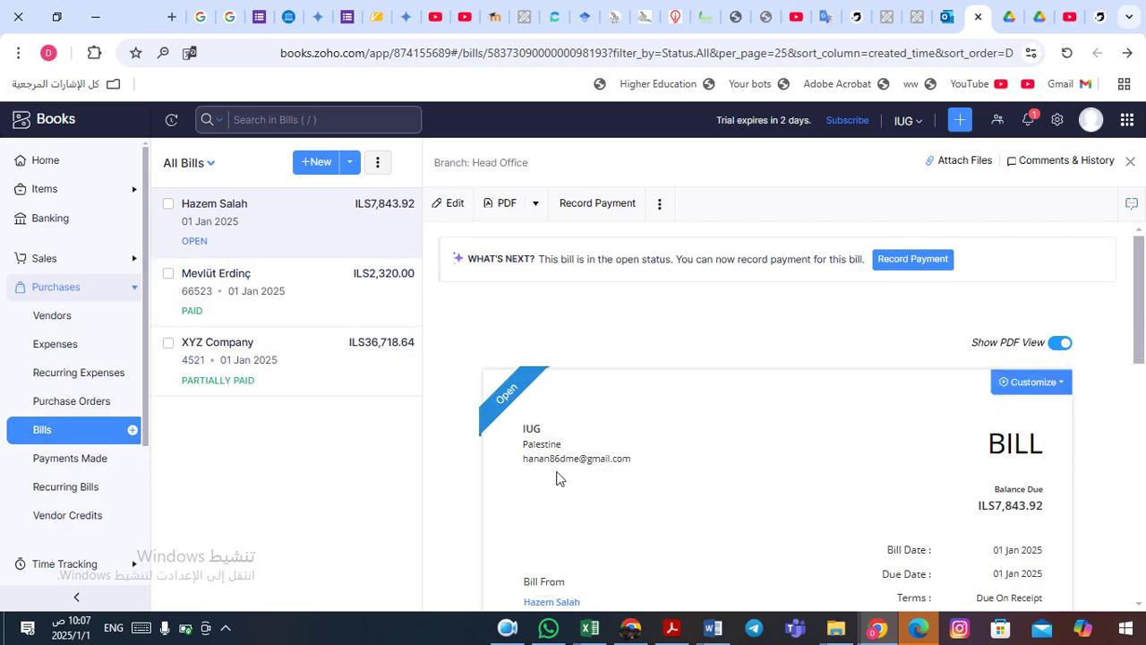
pyautogui.click(507, 631)
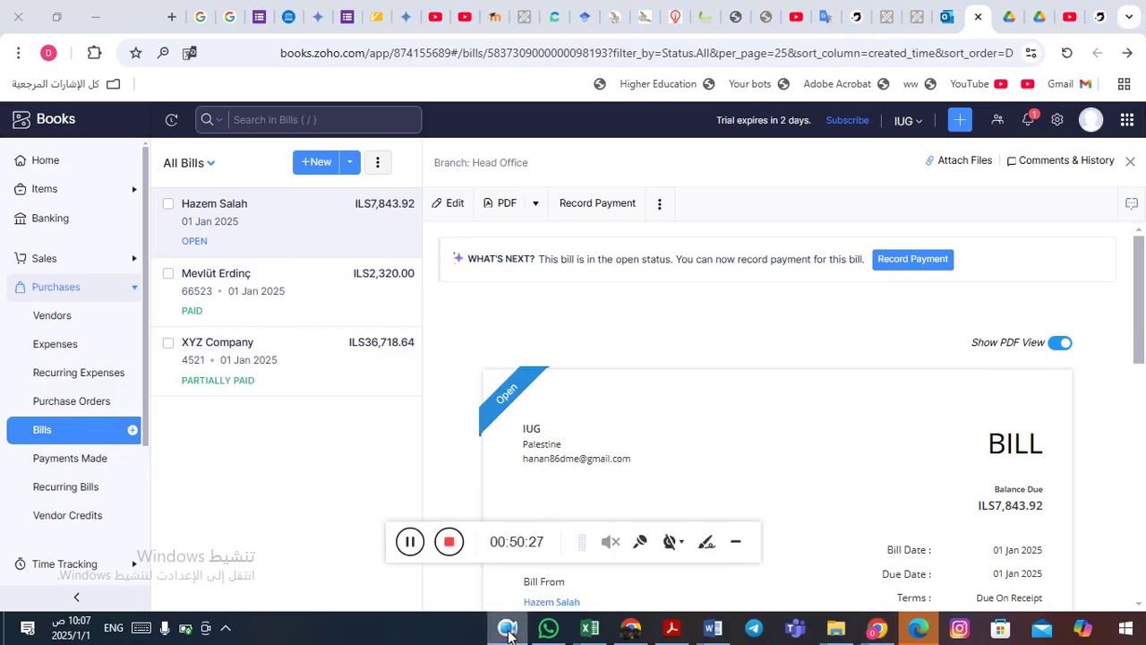